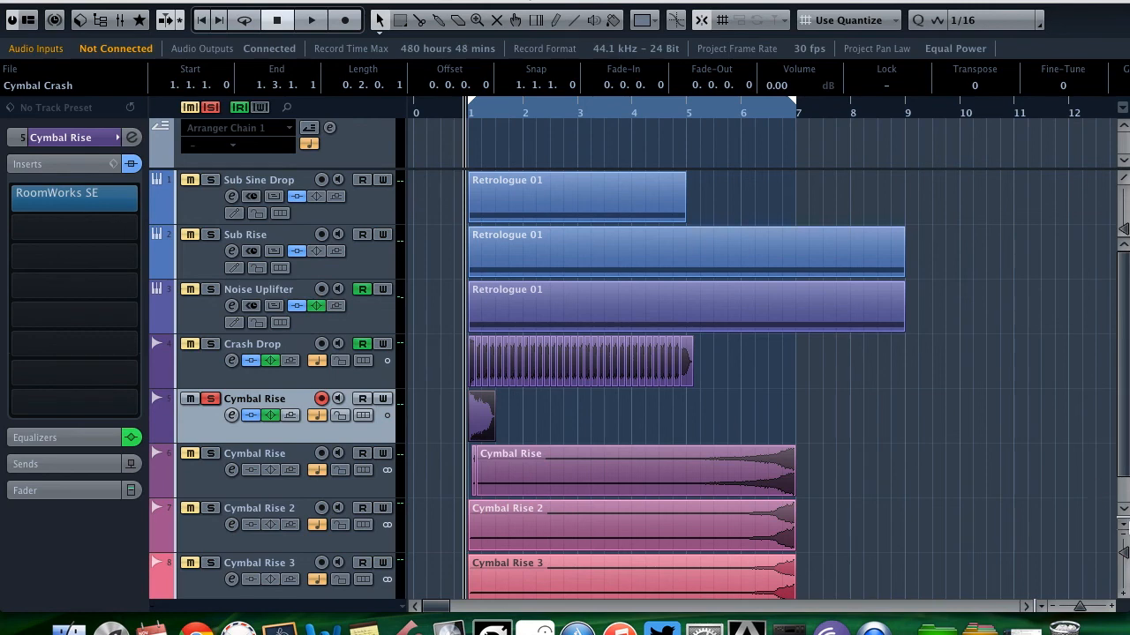
{"action": "left_click", "coordinate": [1121, 556]}
{"action": "left_click", "coordinate": [1121, 556]}
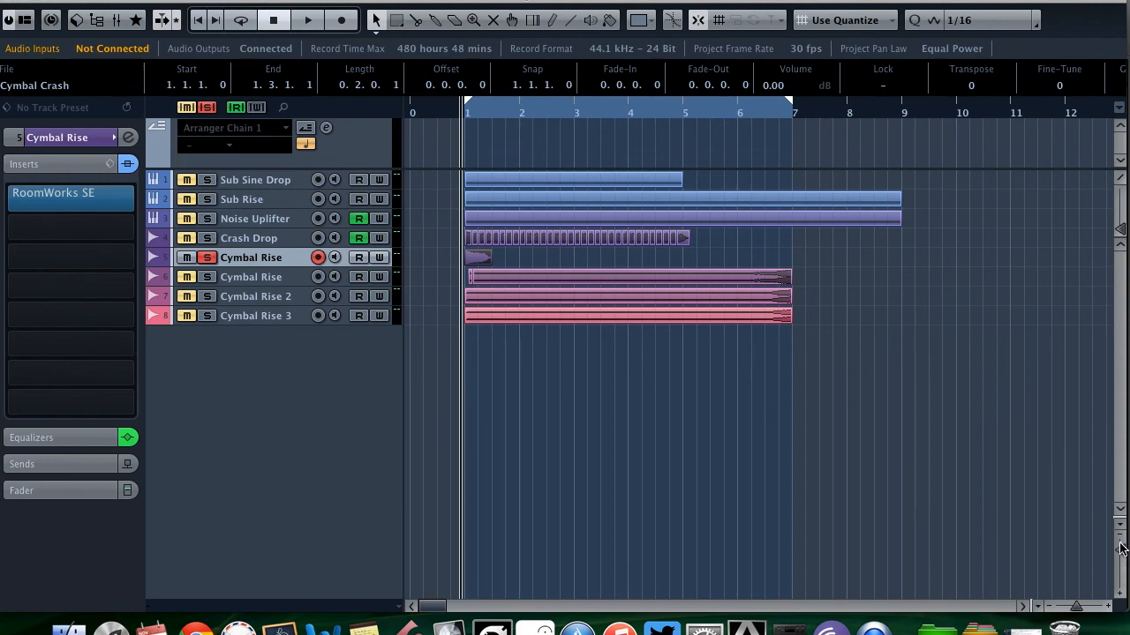
{"action": "left_click", "coordinate": [1121, 557]}
{"action": "left_click", "coordinate": [1121, 556]}
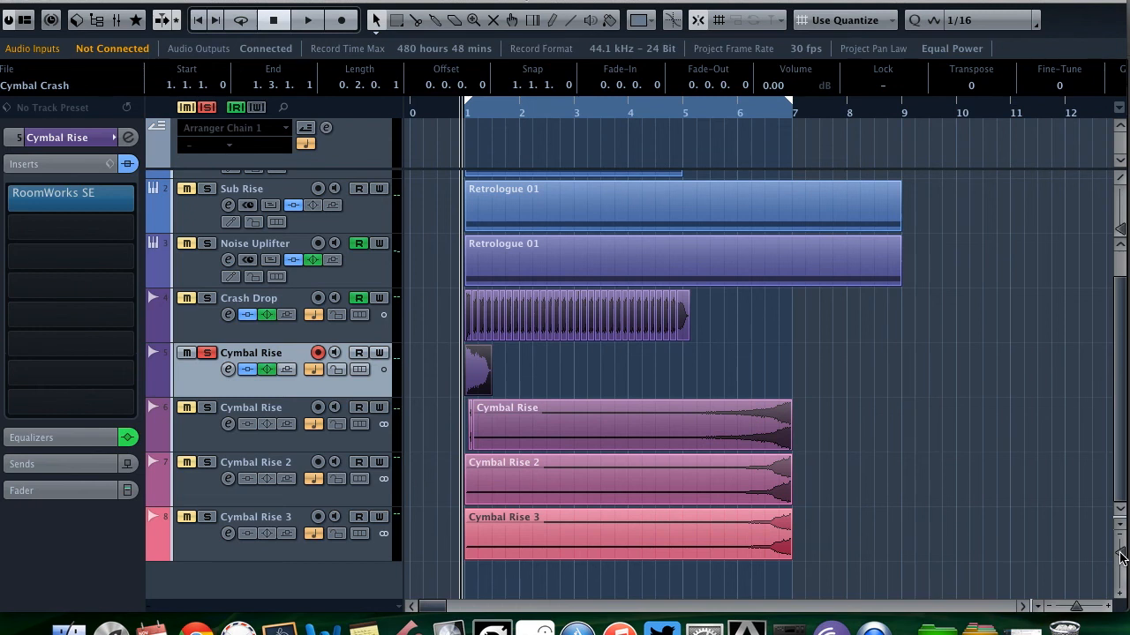
{"action": "scroll", "coordinate": [1105, 559], "scroll_direction": "up", "scroll_amount": 1}
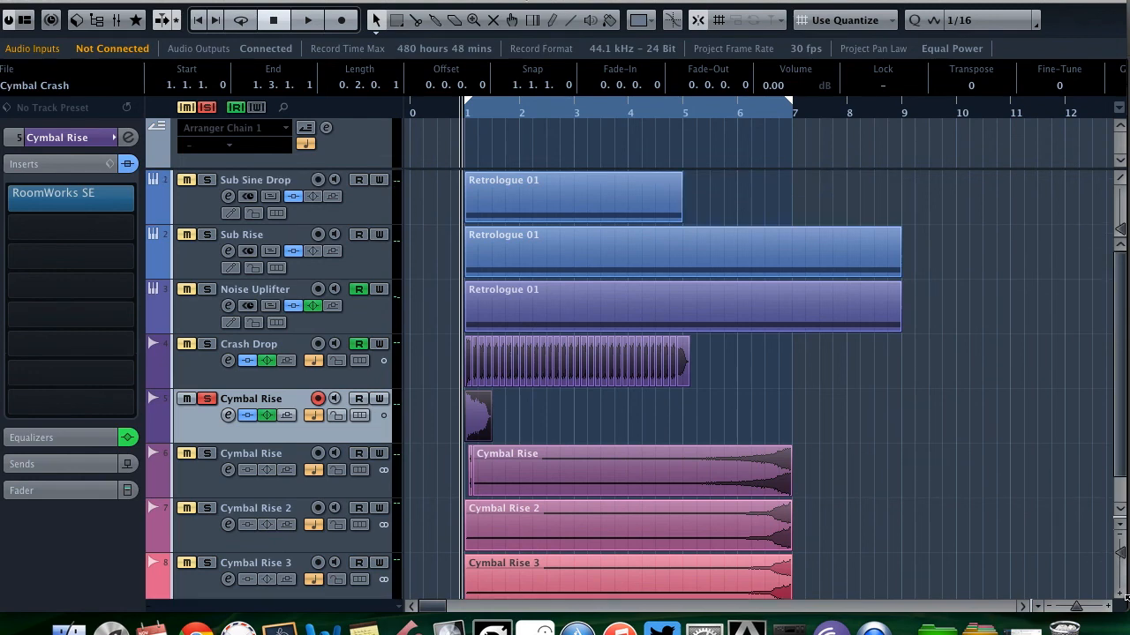
{"action": "left_click_drag", "start_coordinate": [1120, 556], "coordinate": [1120, 557]}
Step: Turn off solo on the short Cymbal Rise track and solo the Sub Sine Drop track instead
{"action": "left_click", "coordinate": [208, 399]}
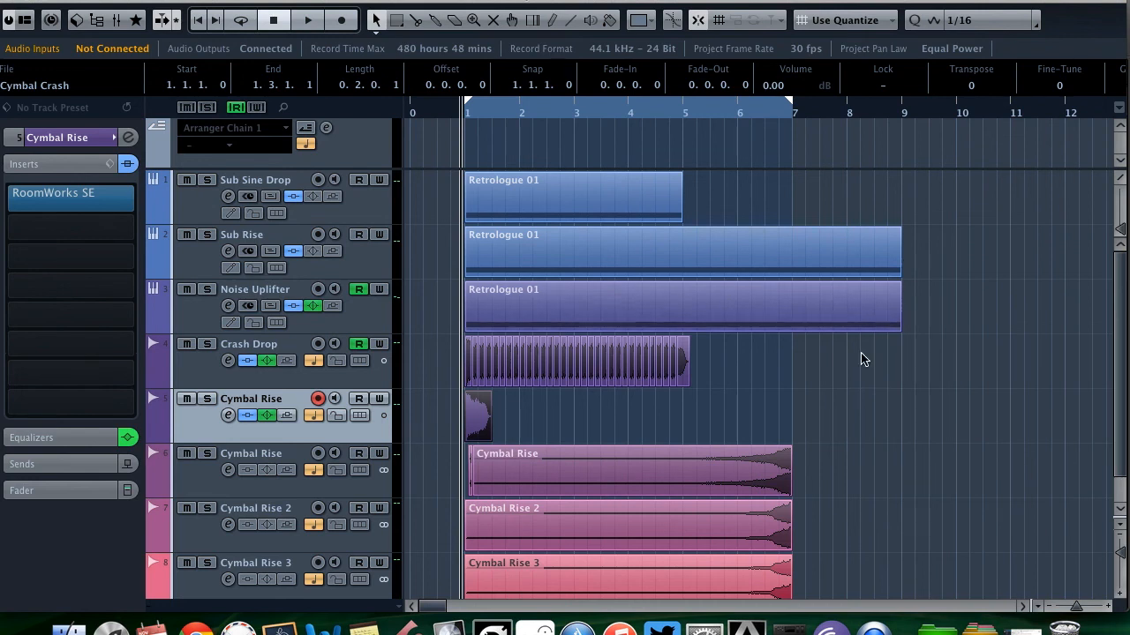
{"action": "left_click", "coordinate": [688, 534]}
{"action": "left_click", "coordinate": [557, 429]}
{"action": "scroll", "coordinate": [495, 410], "scroll_direction": "up", "scroll_amount": 2}
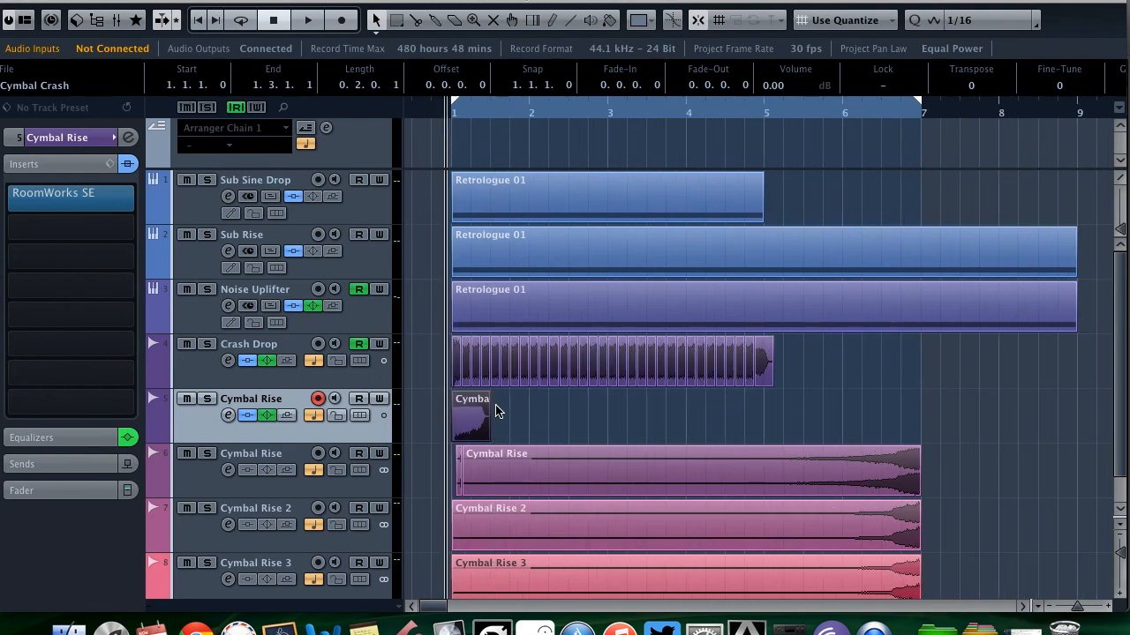
{"action": "scroll", "coordinate": [495, 410], "scroll_direction": "up", "scroll_amount": 3}
{"action": "scroll", "coordinate": [495, 411], "scroll_direction": "left", "scroll_amount": 3}
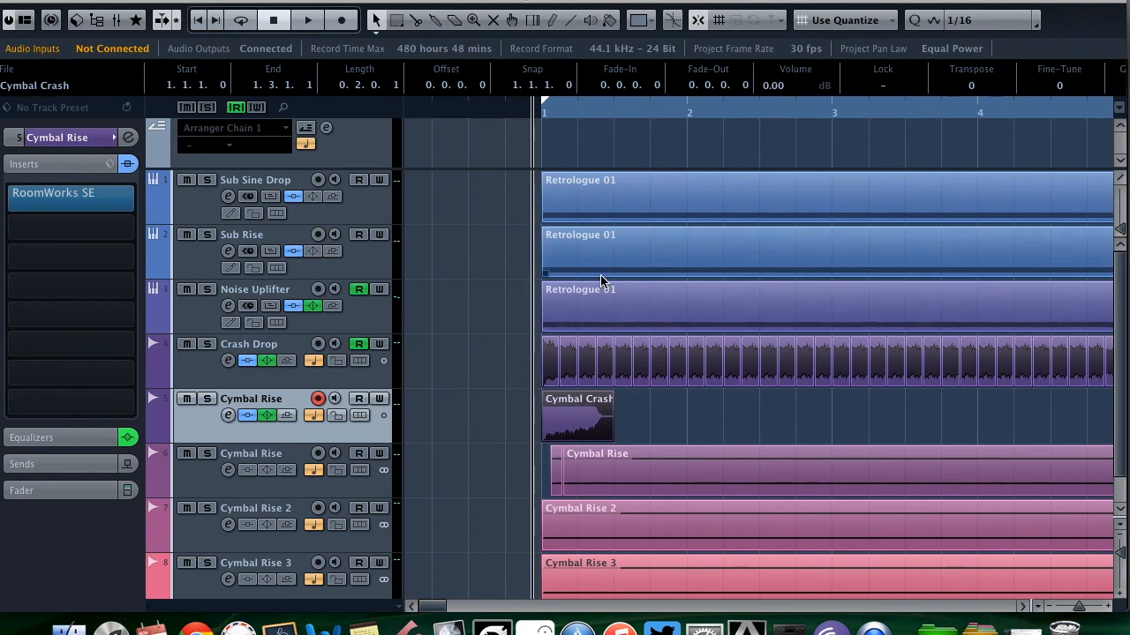
{"action": "scroll", "coordinate": [601, 278], "scroll_direction": "down", "scroll_amount": 2}
{"action": "left_click", "coordinate": [207, 179]}
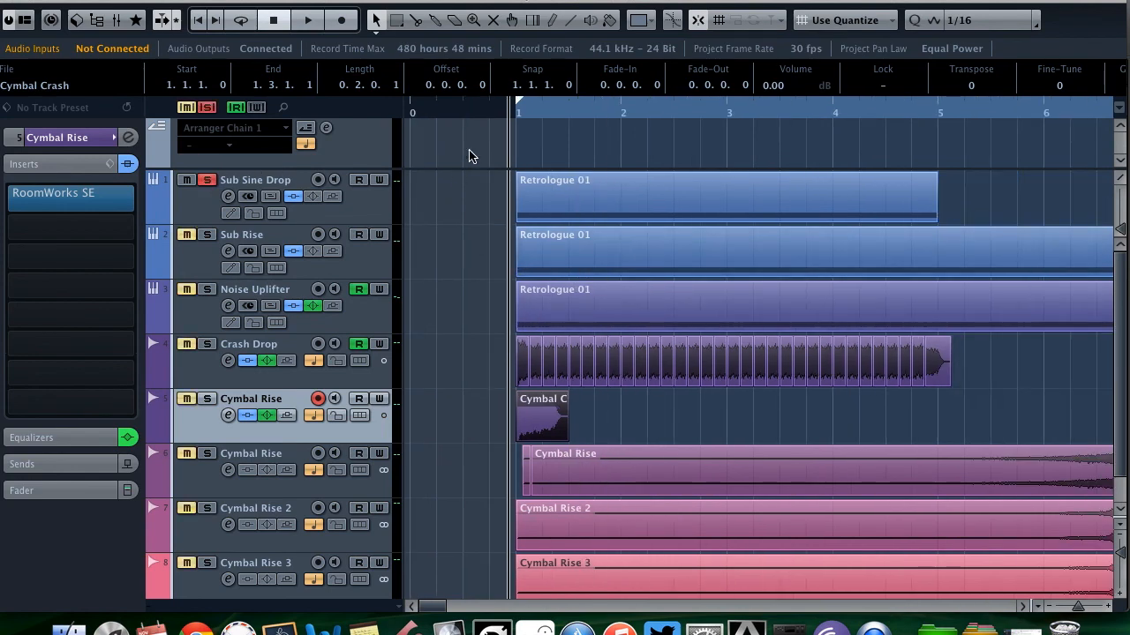
Step: Play back the soloed Sub Sine Drop track from the start of the arrangement to hear the drop
{"action": "left_click", "coordinate": [511, 112]}
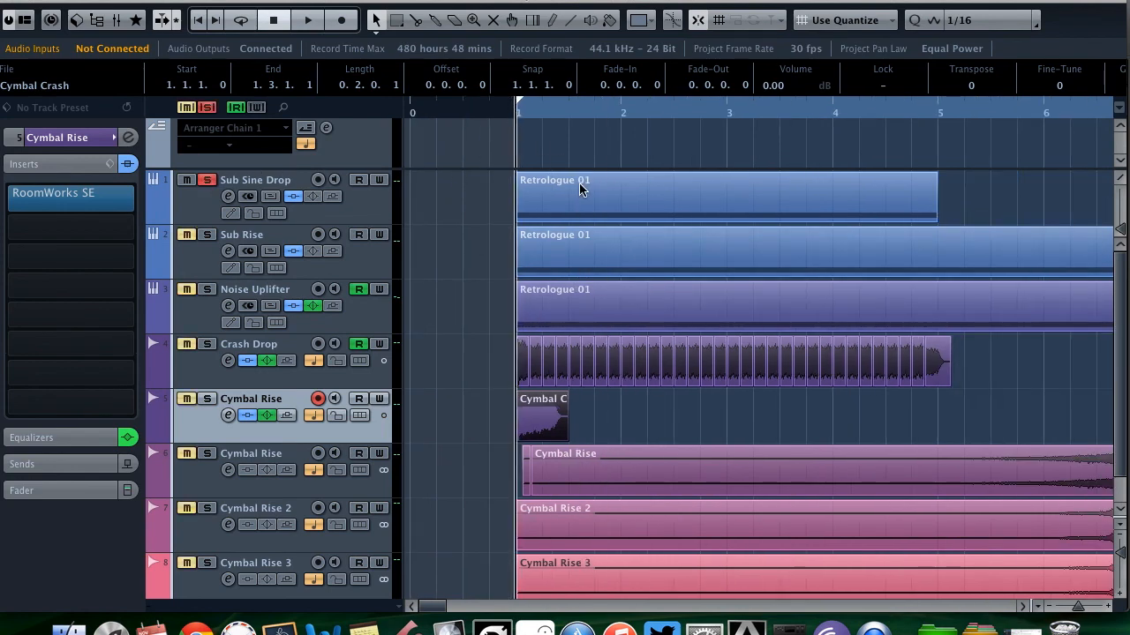
{"action": "key", "text": "g"}
{"action": "key", "text": "g"}
{"action": "key", "text": "space"}
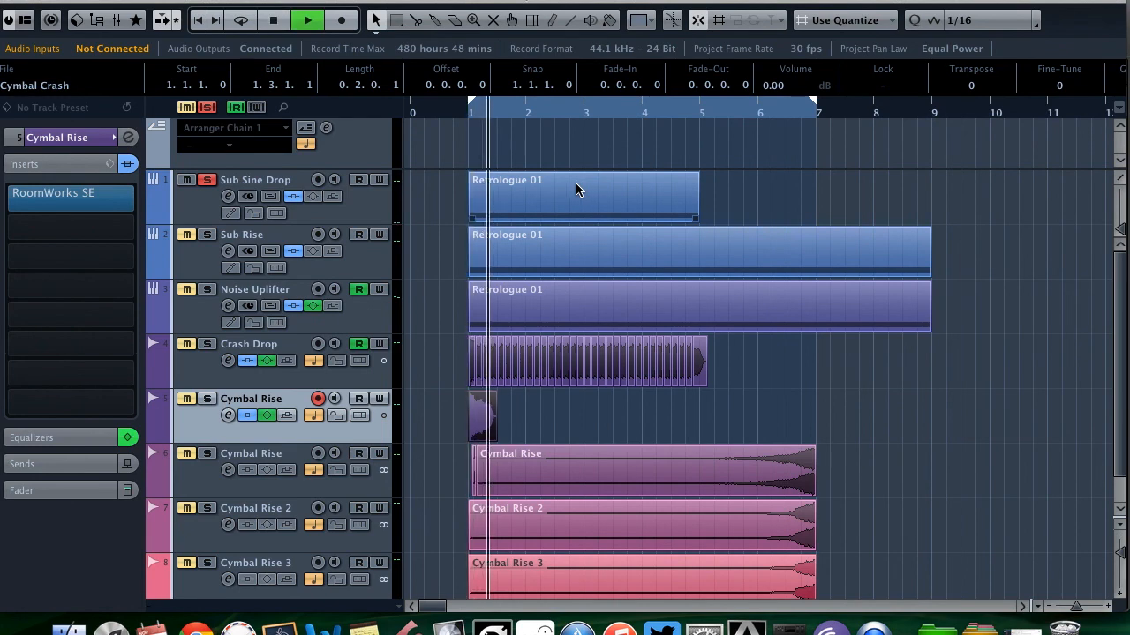
{"action": "key", "text": "space"}
{"action": "left_click", "coordinate": [447, 110]}
{"action": "left_click", "coordinate": [452, 1]}
{"action": "left_click", "coordinate": [452, 0]}
{"action": "key", "text": "space"}
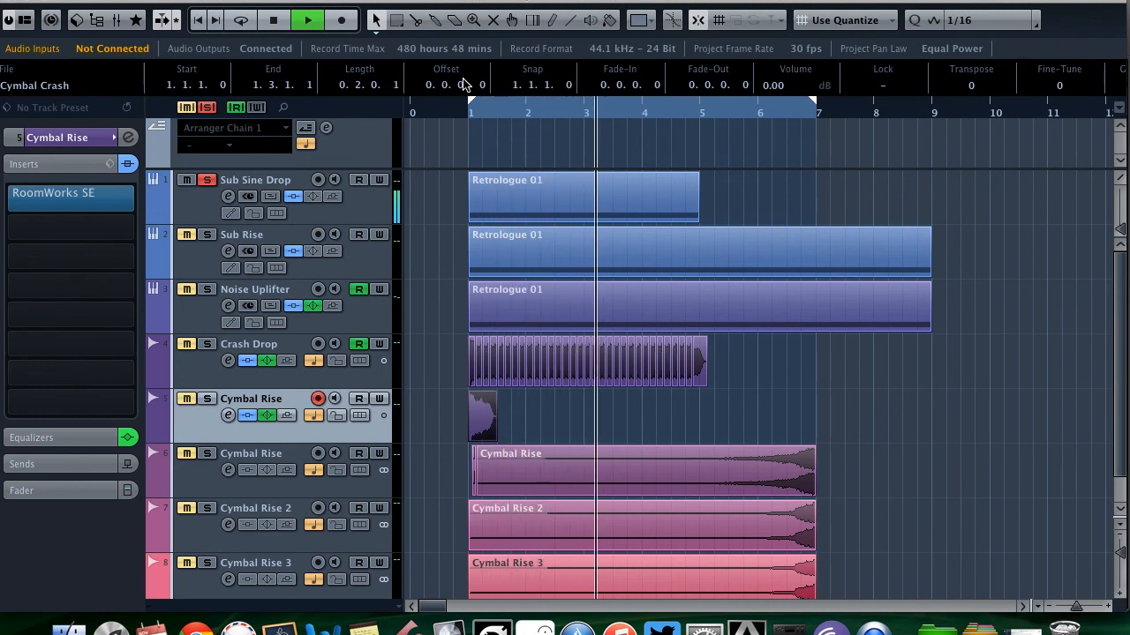
{"action": "key", "text": "space"}
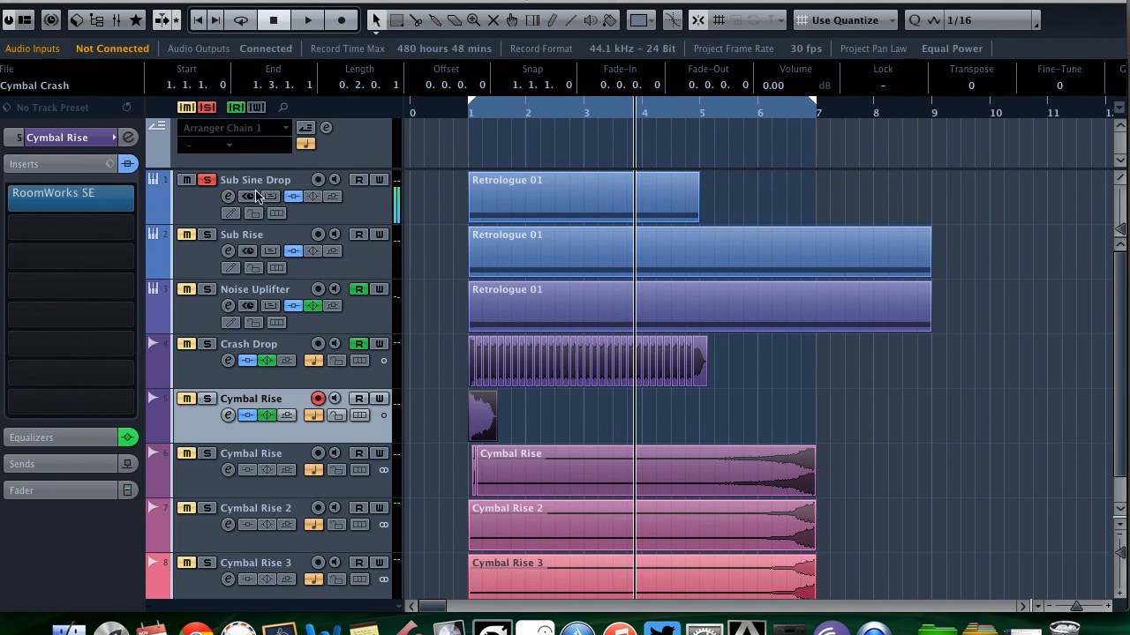
Step: Select the Sub Sine Drop track and open its Retrologue instrument editor
{"action": "left_click", "coordinate": [189, 205]}
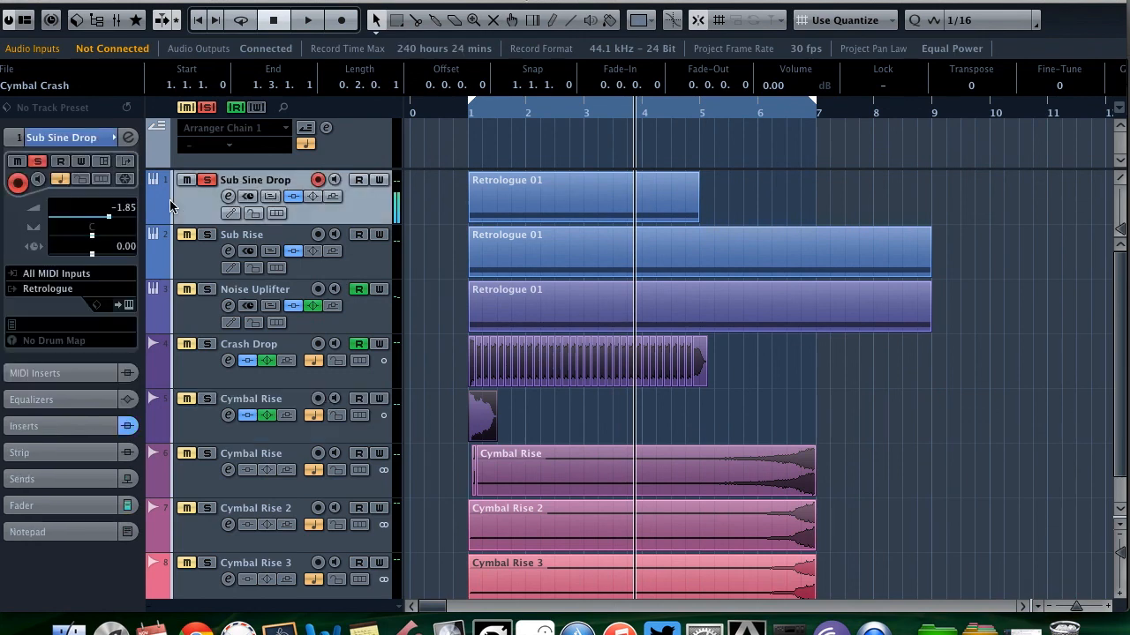
{"action": "left_click", "coordinate": [129, 306]}
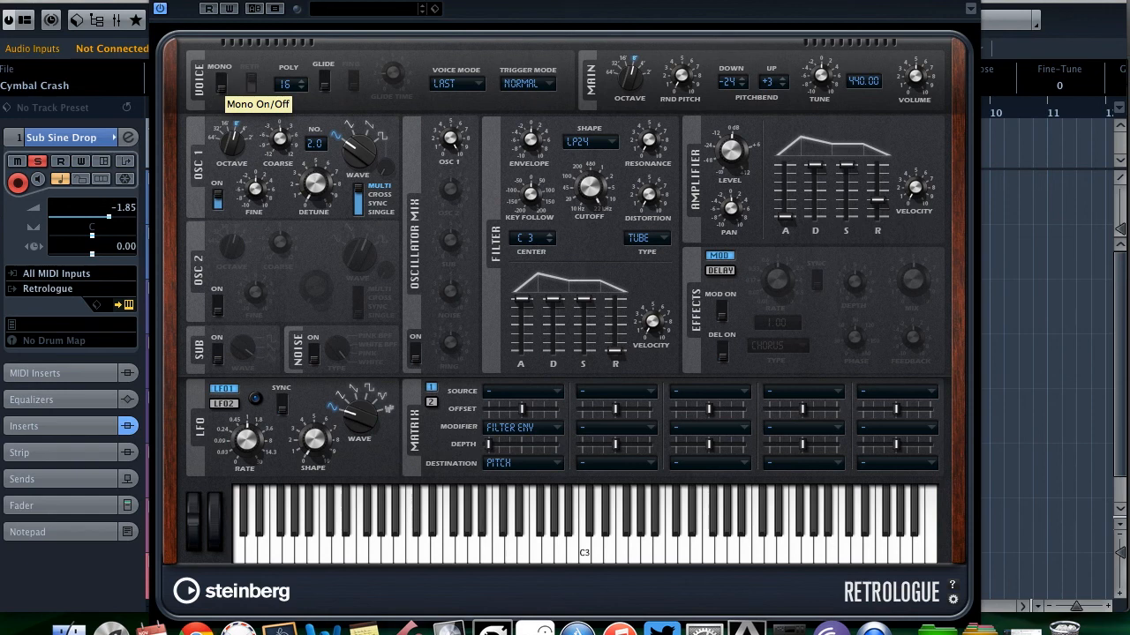
{"action": "left_click", "coordinate": [60, 300]}
{"action": "left_click", "coordinate": [106, 514]}
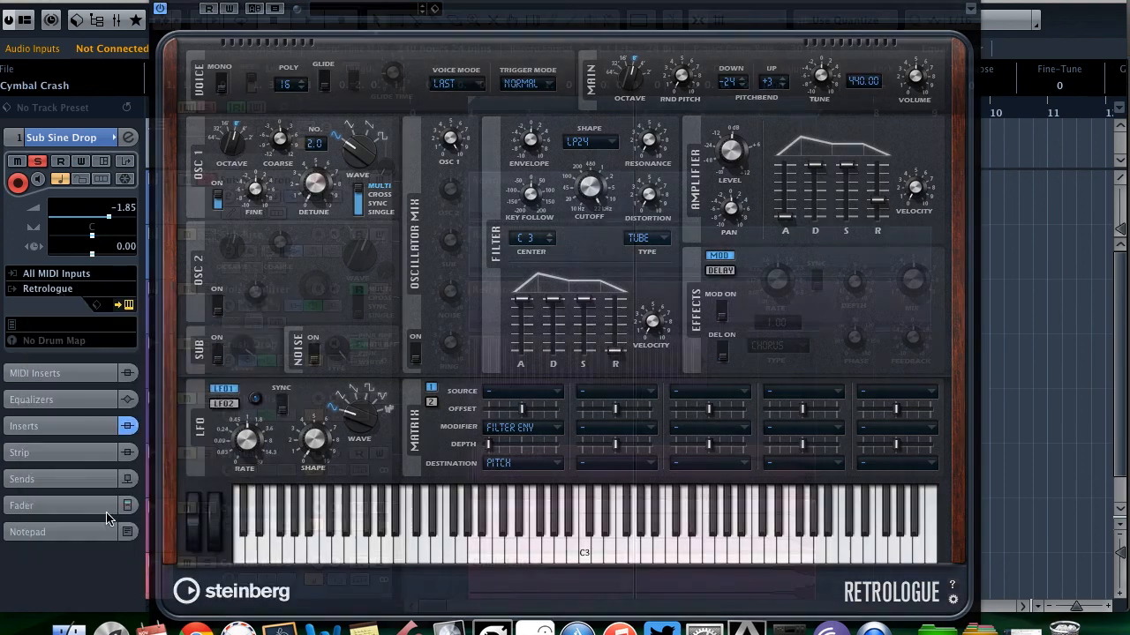
Step: Audition the default patch with a test note, and set oscillator 1 to a sine wave in Multi mode with NO. at 2.0
{"action": "left_click", "coordinate": [604, 554]}
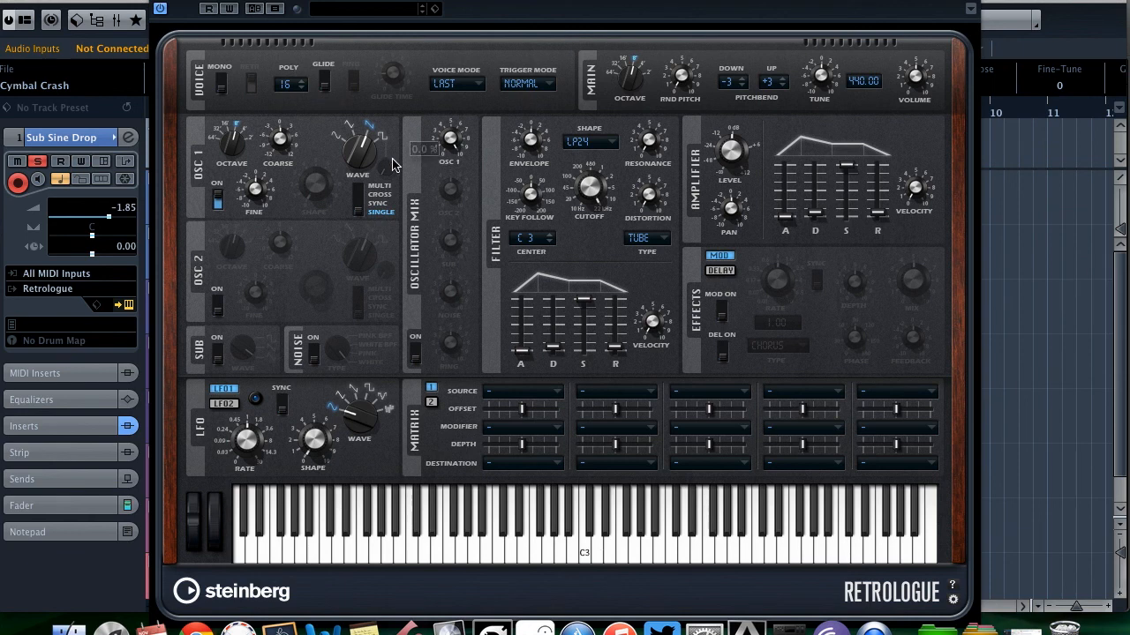
{"action": "left_click_drag", "start_coordinate": [368, 159], "coordinate": [345, 283]}
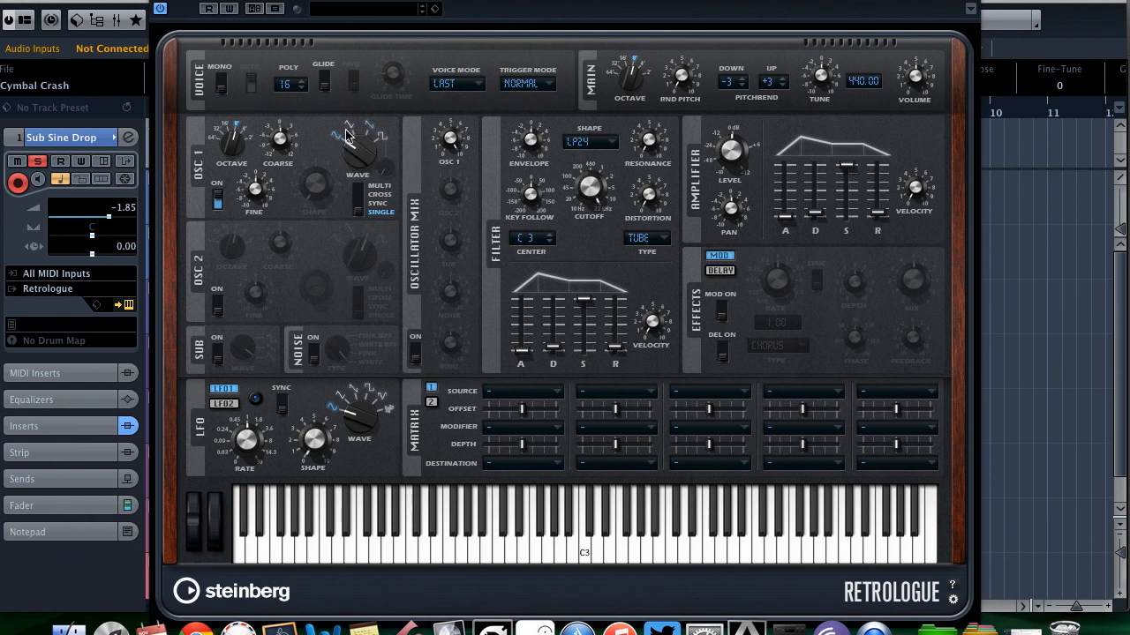
{"action": "left_click", "coordinate": [359, 201]}
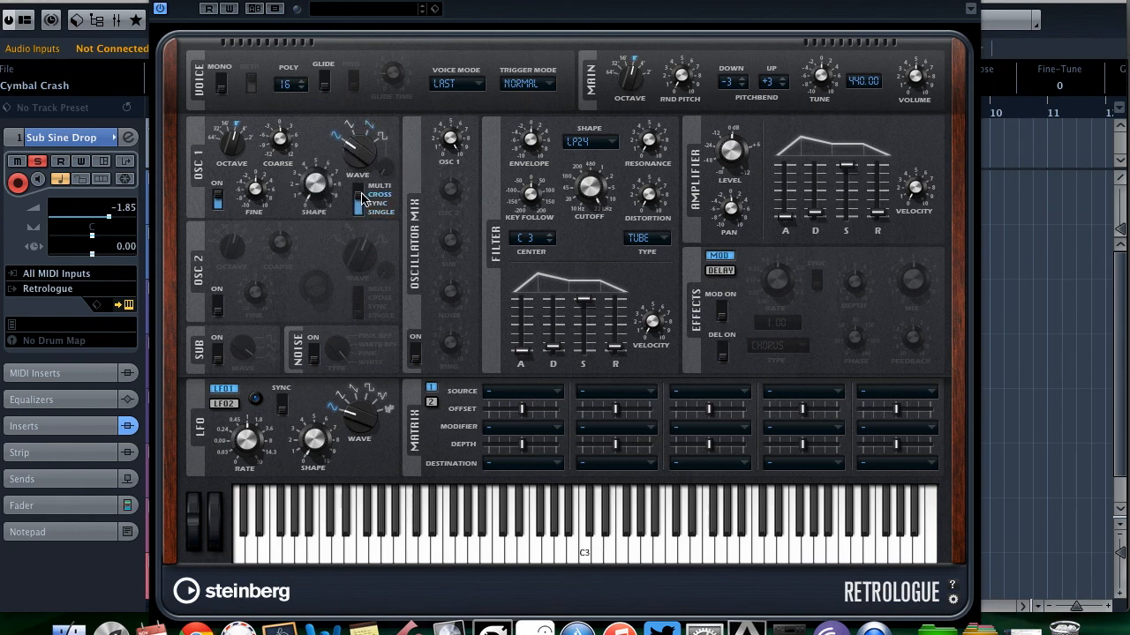
{"action": "left_click_drag", "start_coordinate": [314, 147], "coordinate": [323, 120]}
Step: Raise the amplifier envelope's decay to maximum and release to about 213 ms, and set the pitchbend down range to -24
{"action": "mouse_move", "coordinate": [776, 201]}
{"action": "left_click_drag", "start_coordinate": [814, 215], "coordinate": [820, 99]}
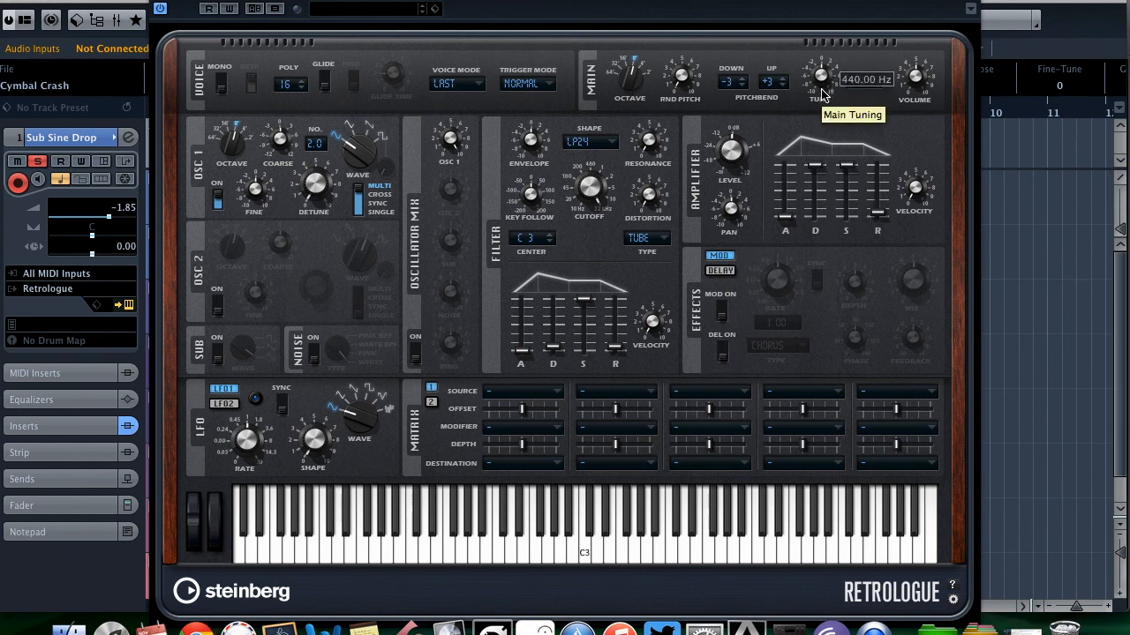
{"action": "left_click_drag", "start_coordinate": [886, 218], "coordinate": [887, 206]}
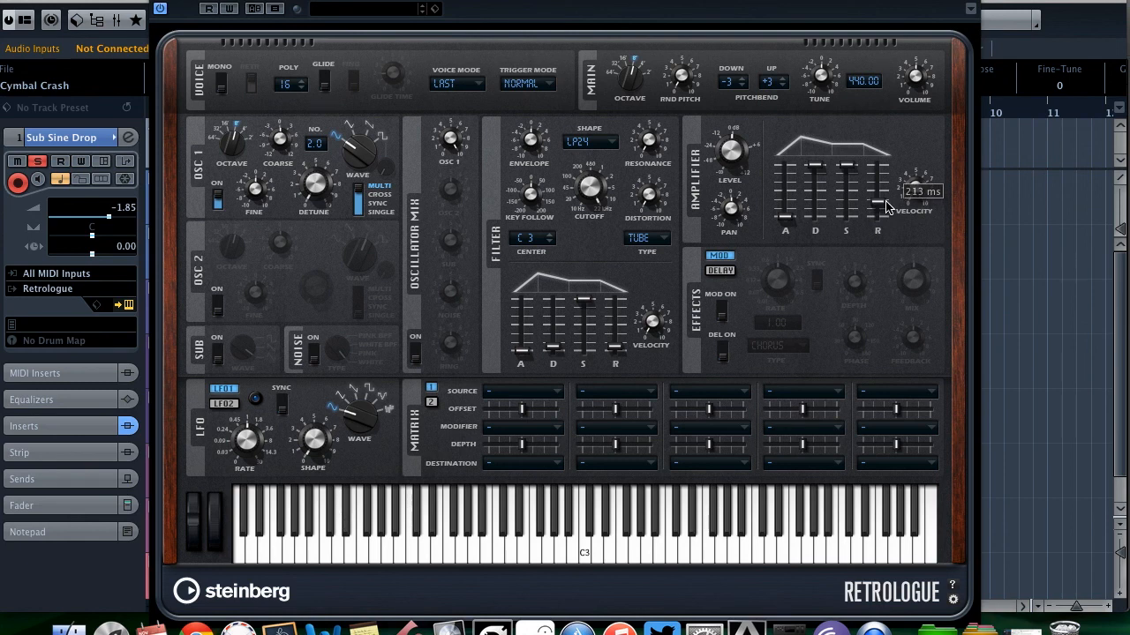
{"action": "left_click_drag", "start_coordinate": [887, 207], "coordinate": [887, 206]}
{"action": "left_click_drag", "start_coordinate": [729, 86], "coordinate": [728, 139]}
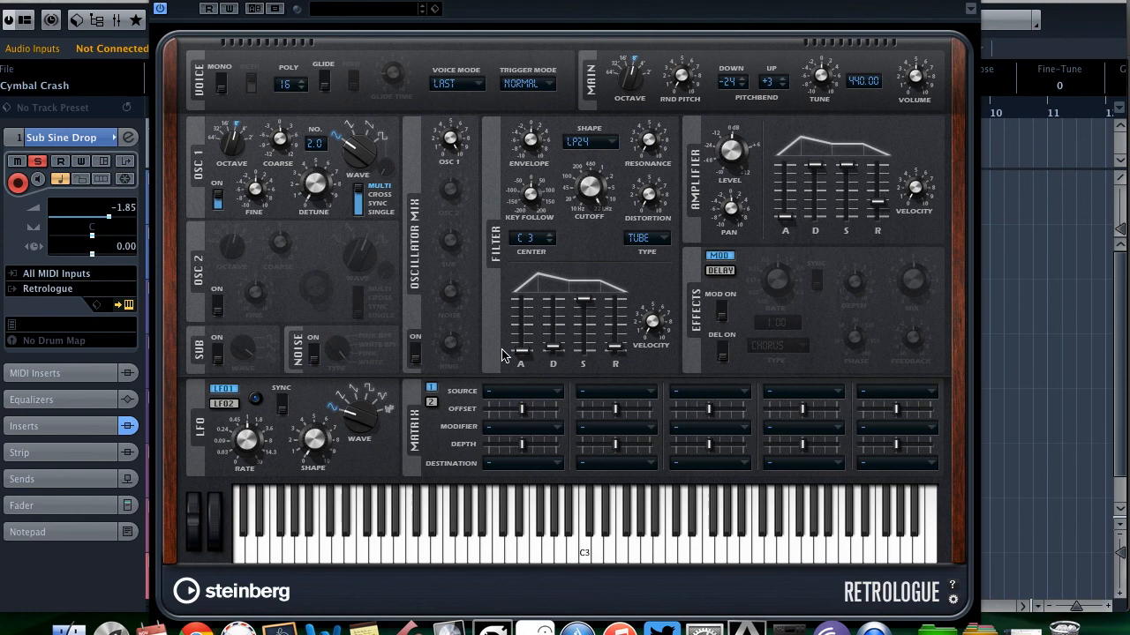
Step: In the first modulation matrix slot, set the destination to Pitch and the modifier to Filter Env
{"action": "left_click", "coordinate": [530, 468]}
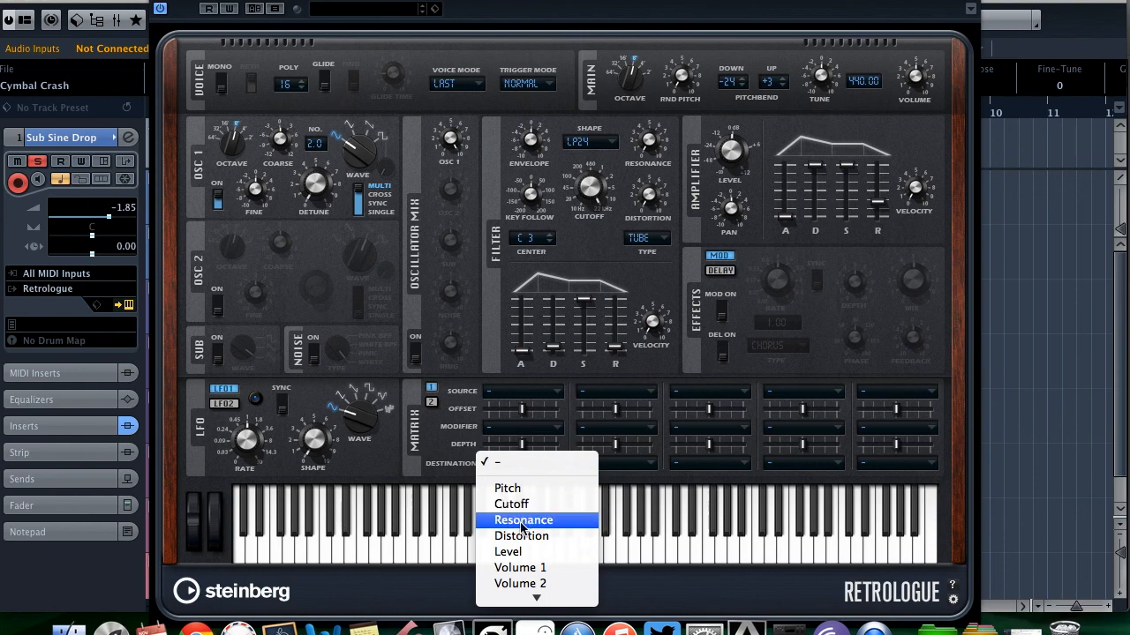
{"action": "left_click", "coordinate": [523, 489]}
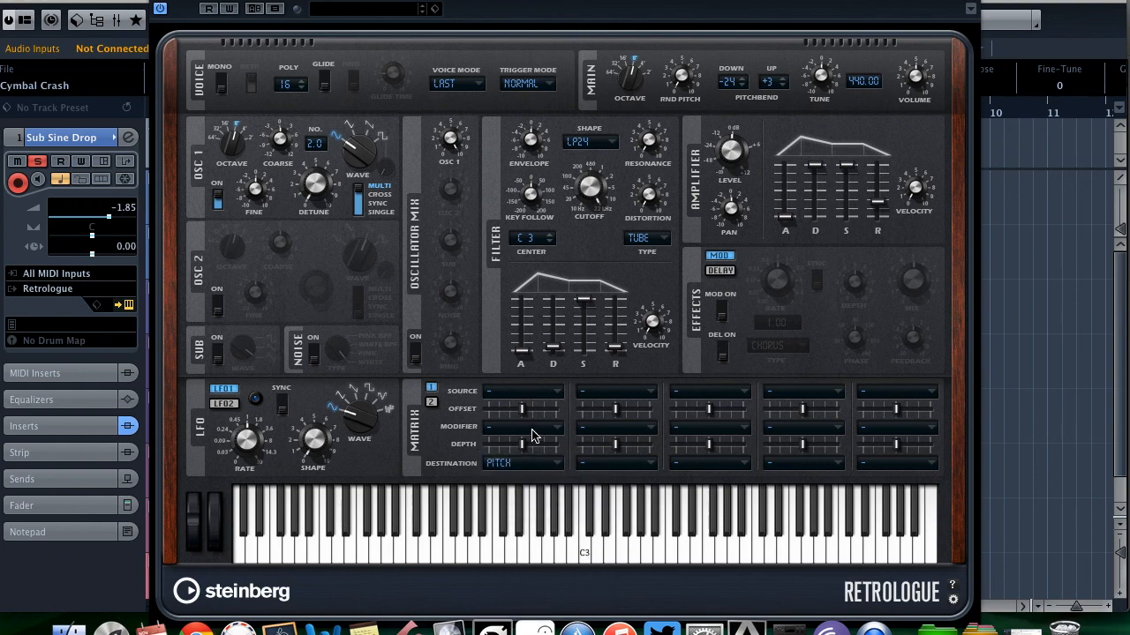
{"action": "left_click", "coordinate": [532, 429]}
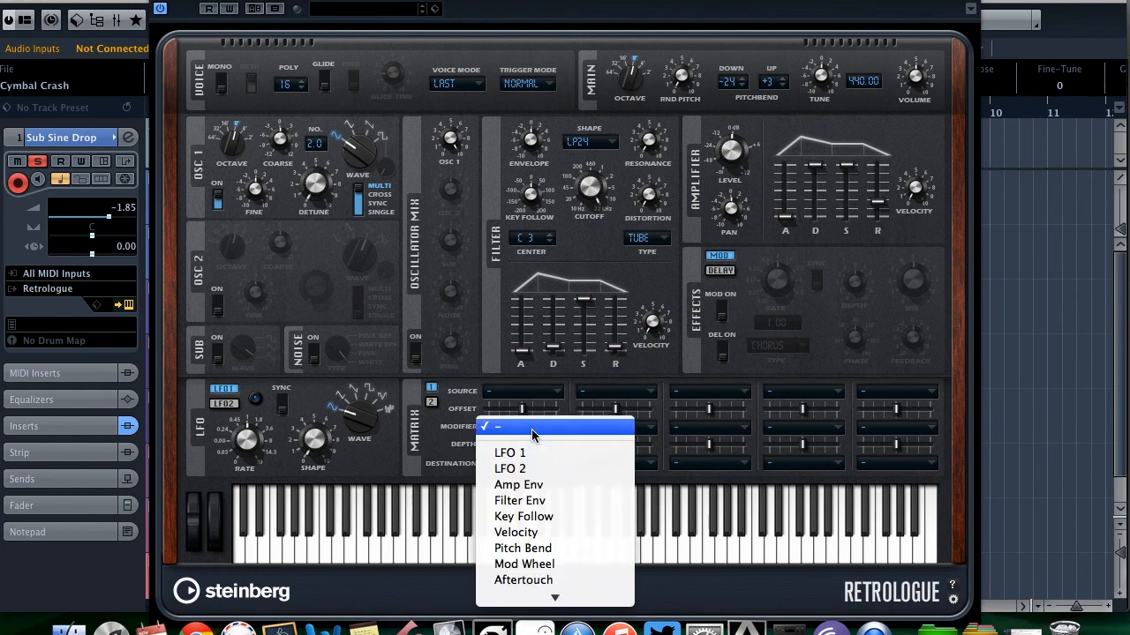
{"action": "left_click", "coordinate": [534, 502]}
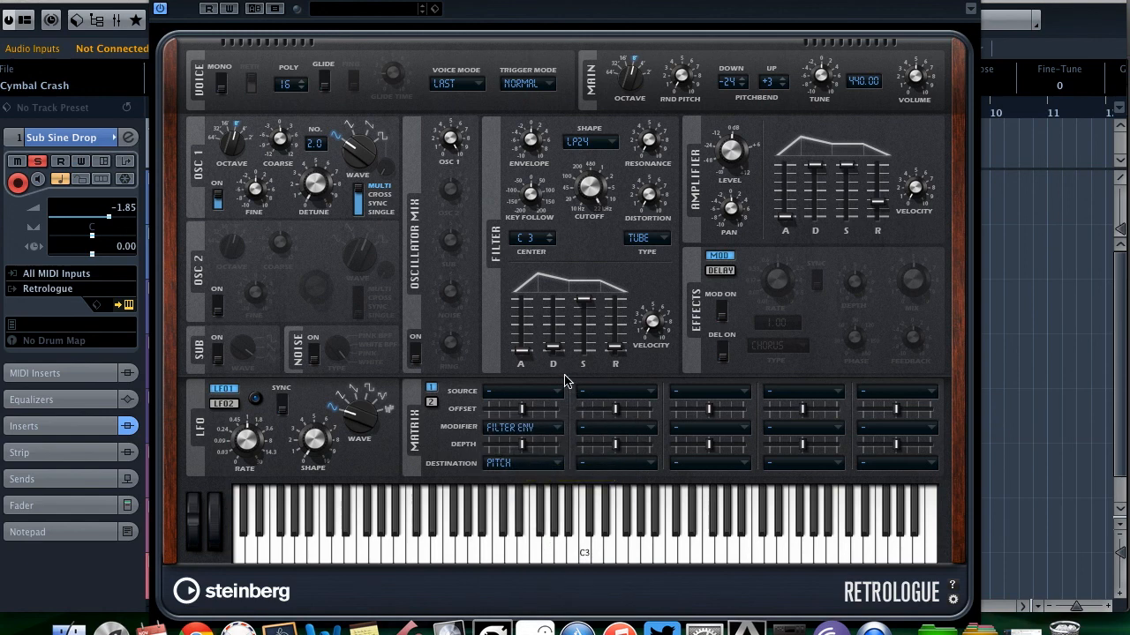
Step: Raise the filter envelope's attack and decay to maximum and lower its release to minimum
{"action": "left_click_drag", "start_coordinate": [523, 350], "coordinate": [523, 300]}
{"action": "left_click_drag", "start_coordinate": [553, 346], "coordinate": [552, 300]}
{"action": "left_click_drag", "start_coordinate": [616, 346], "coordinate": [623, 353]}
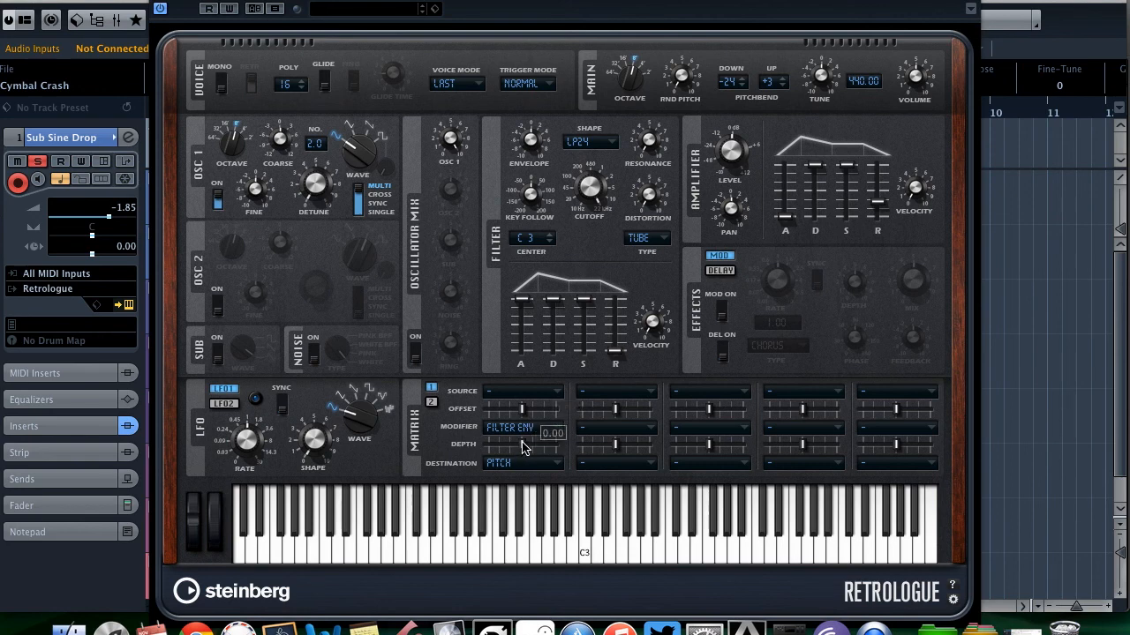
Step: Lower the first matrix slot's depth to its minimum, audition the falling pitch with a test note and close the instrument editor
{"action": "left_click_drag", "start_coordinate": [523, 445], "coordinate": [488, 444]}
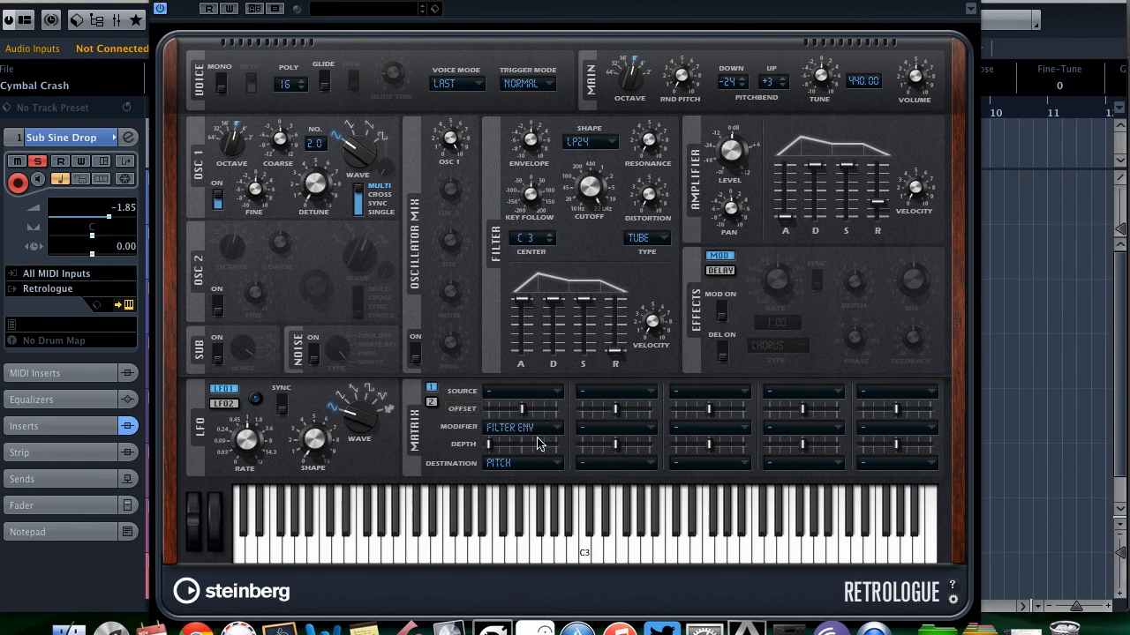
{"action": "mouse_move", "coordinate": [488, 449]}
{"action": "left_click", "coordinate": [499, 552]}
{"action": "left_click", "coordinate": [129, 305]}
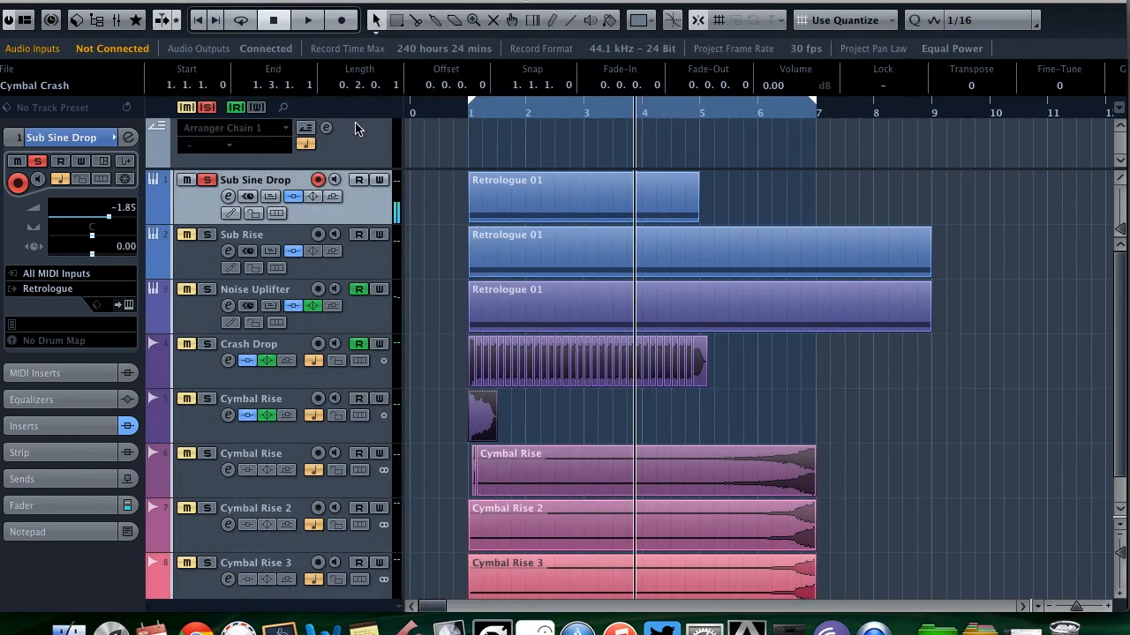
Step: Switch the solo from Sub Sine Drop to Sub Rise, select that track and play it back from the start
{"action": "left_click", "coordinate": [207, 180]}
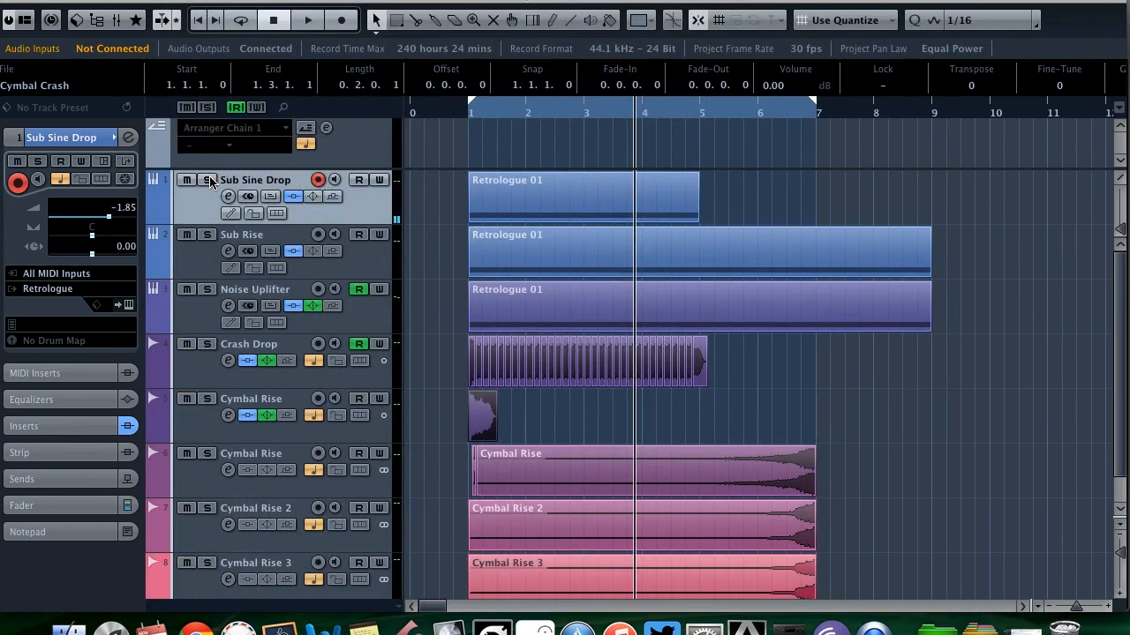
{"action": "left_click", "coordinate": [206, 235]}
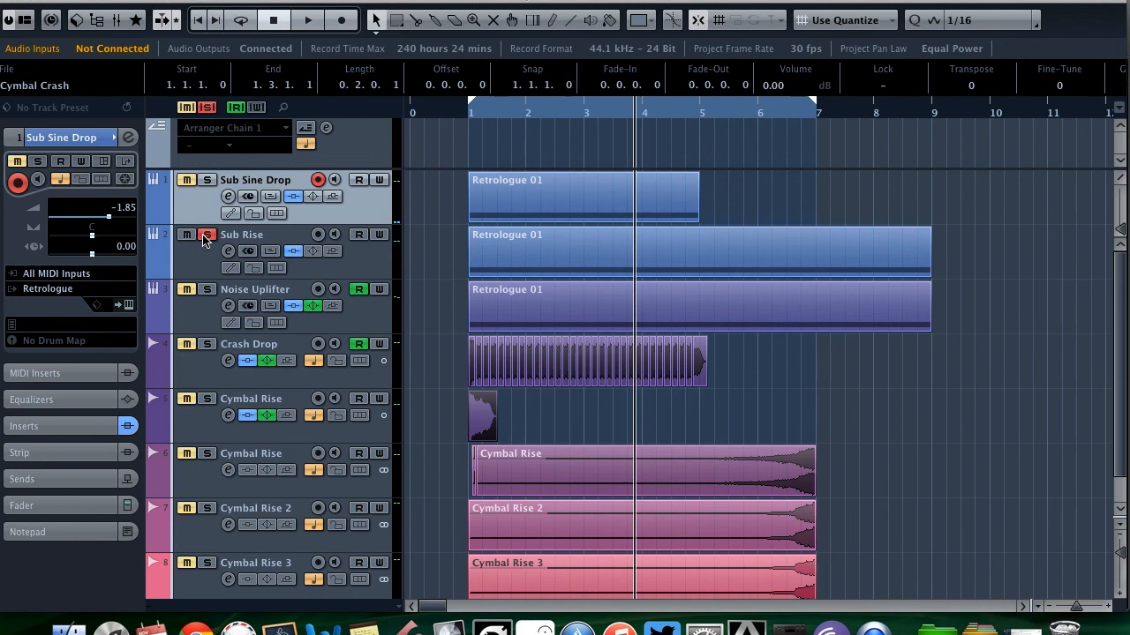
{"action": "left_click", "coordinate": [201, 257]}
{"action": "left_click", "coordinate": [464, 117]}
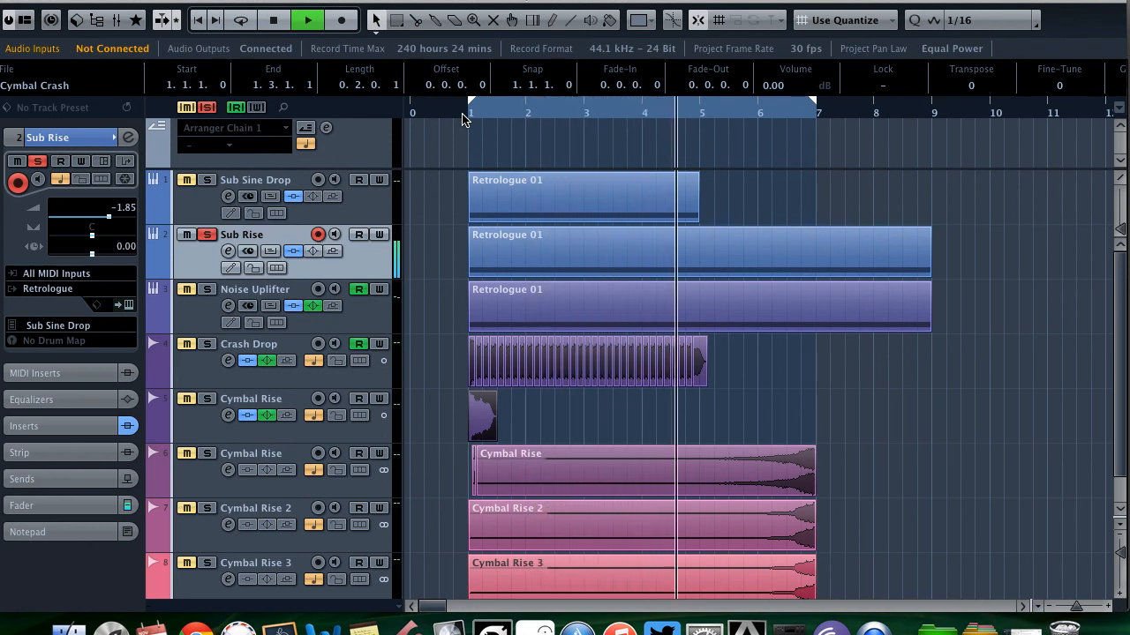
{"action": "key", "text": "space"}
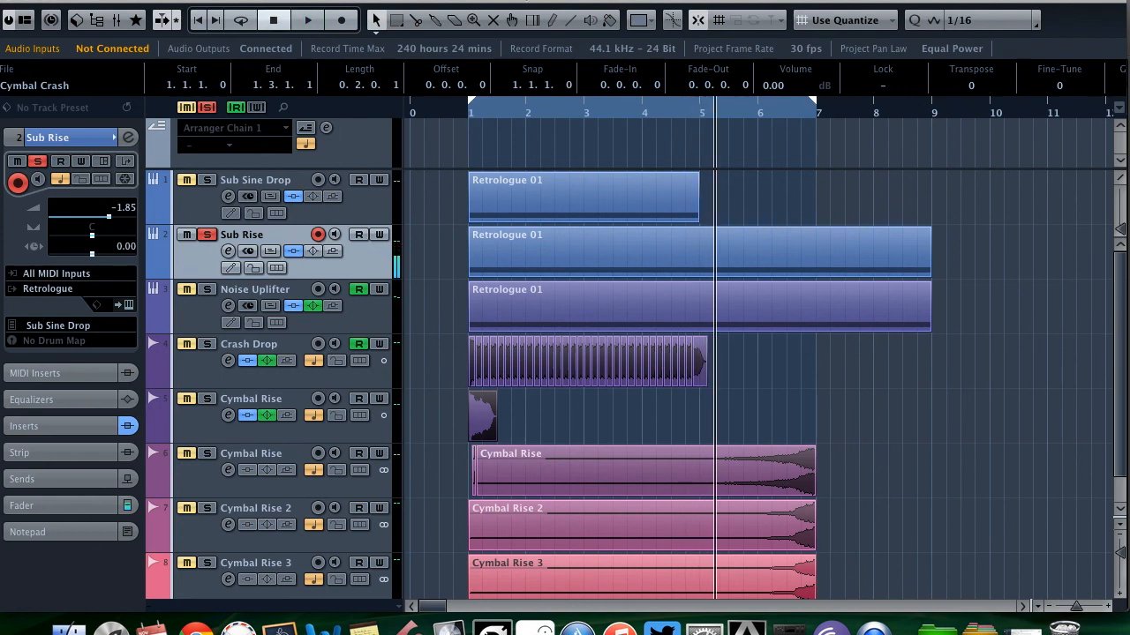
Step: Open the Sub Rise track's Retrologue editor, audition a test note and check the first matrix slot's depth
{"action": "left_click", "coordinate": [129, 304]}
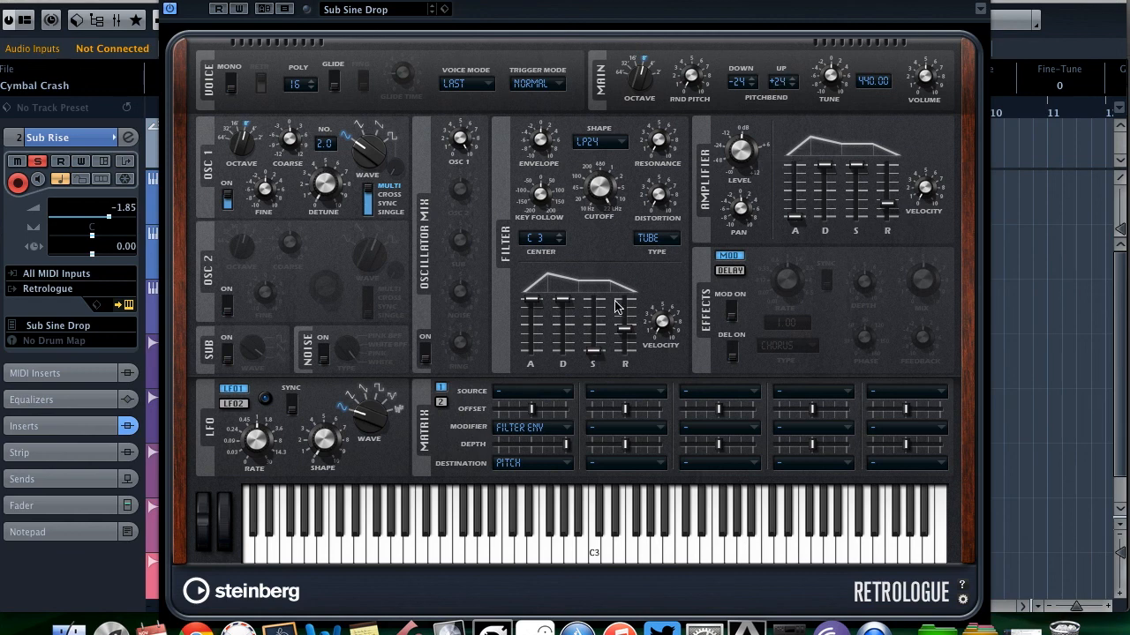
{"action": "mouse_move", "coordinate": [549, 452]}
{"action": "left_click", "coordinate": [515, 550]}
{"action": "mouse_move", "coordinate": [566, 451]}
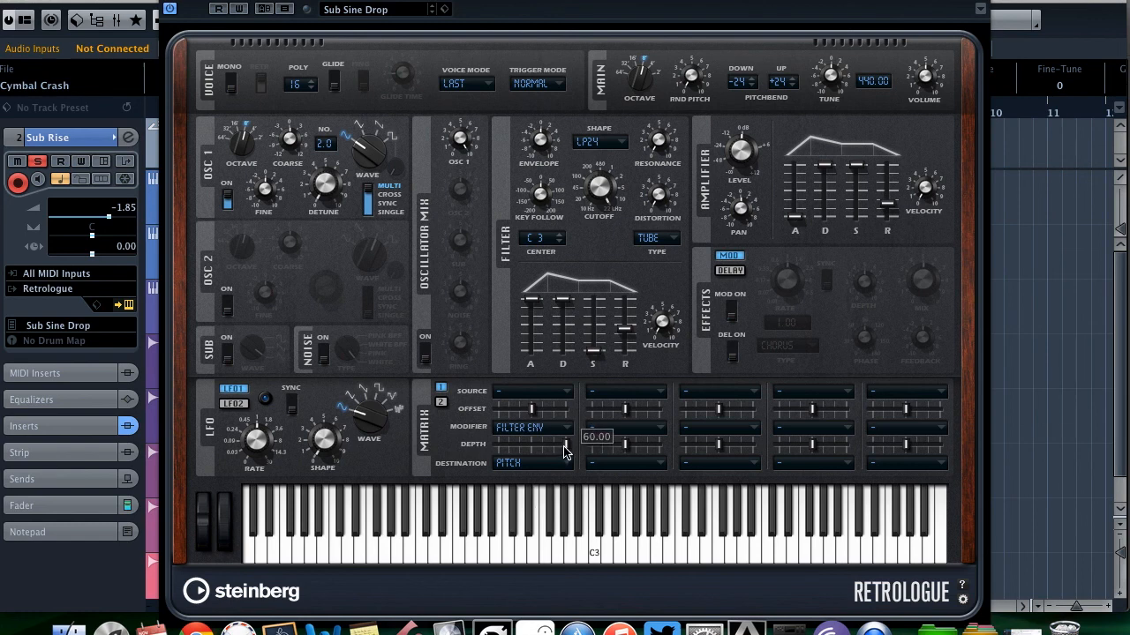
Step: Try the Sub Rise patch with the first matrix slot's depth at minimum using a test note, and restore the depth to 60.00
{"action": "left_click_drag", "start_coordinate": [566, 451], "coordinate": [498, 446]}
{"action": "left_click", "coordinate": [520, 552]}
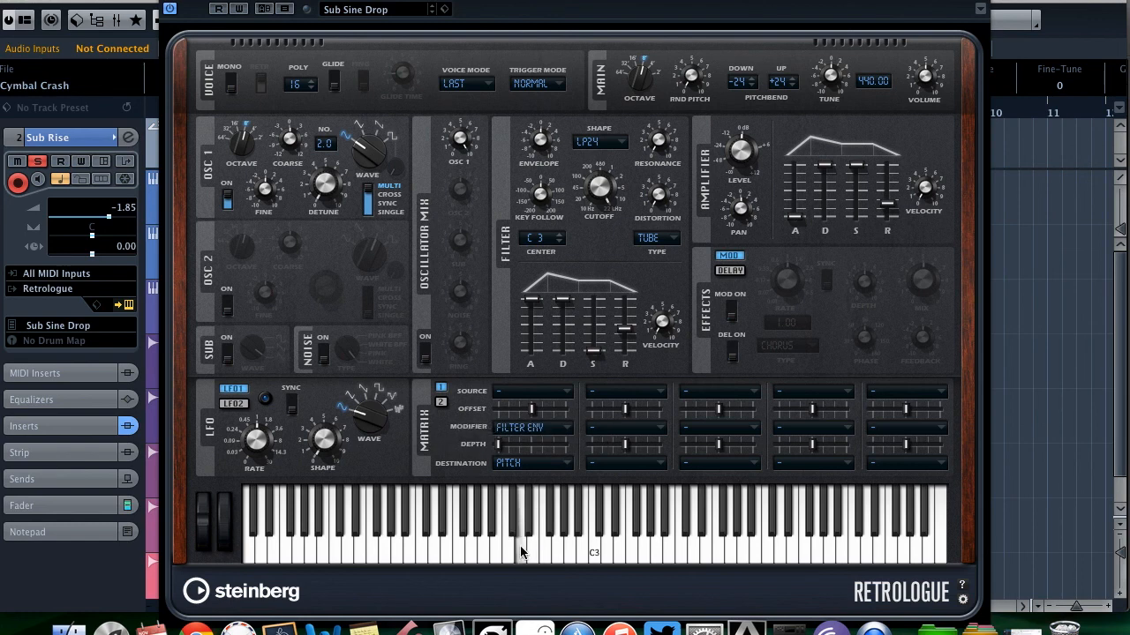
{"action": "left_click_drag", "start_coordinate": [498, 445], "coordinate": [566, 445]}
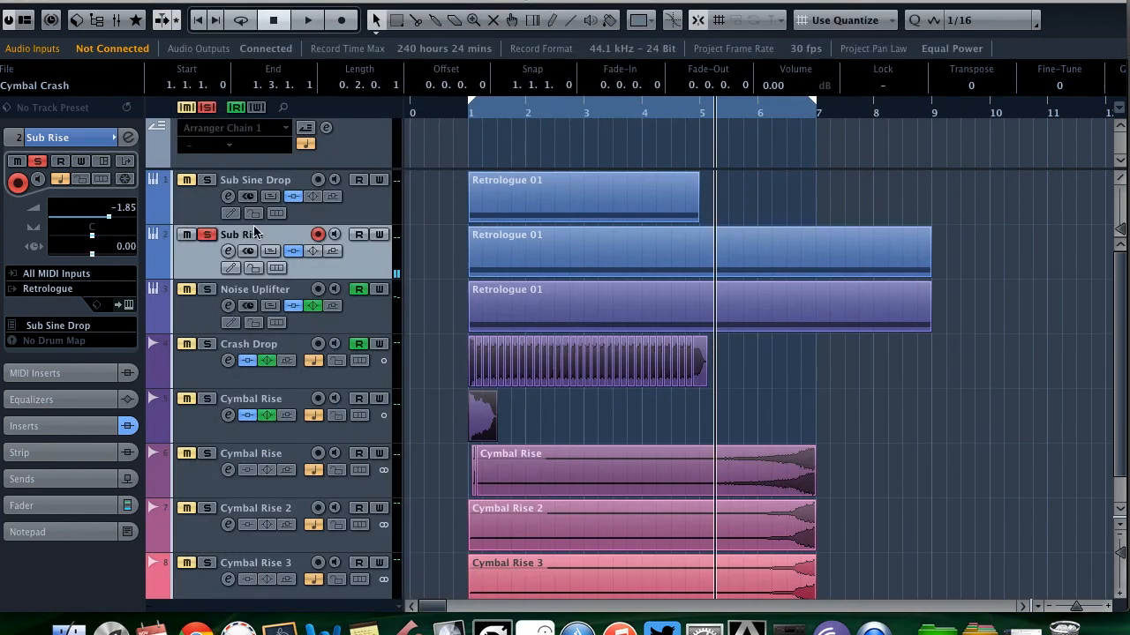
Step: Switch the solo from Sub Rise to Noise Uplifter, play it back from just before bar 1 and select that track
{"action": "left_click", "coordinate": [210, 236]}
{"action": "left_click", "coordinate": [209, 291]}
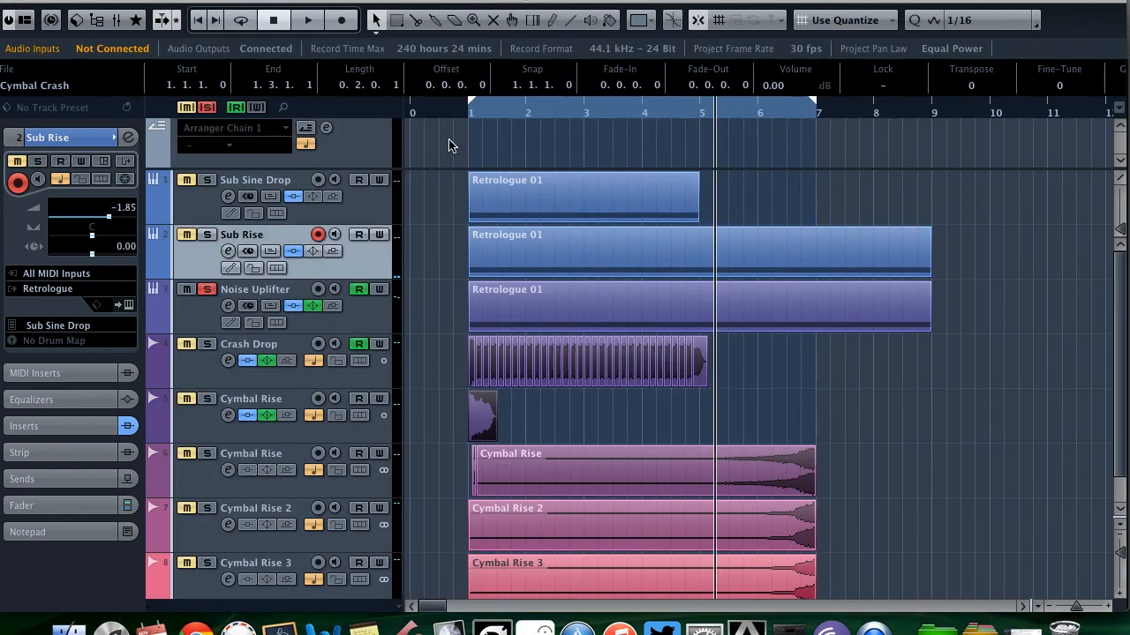
{"action": "left_click", "coordinate": [457, 109]}
{"action": "key", "text": "space"}
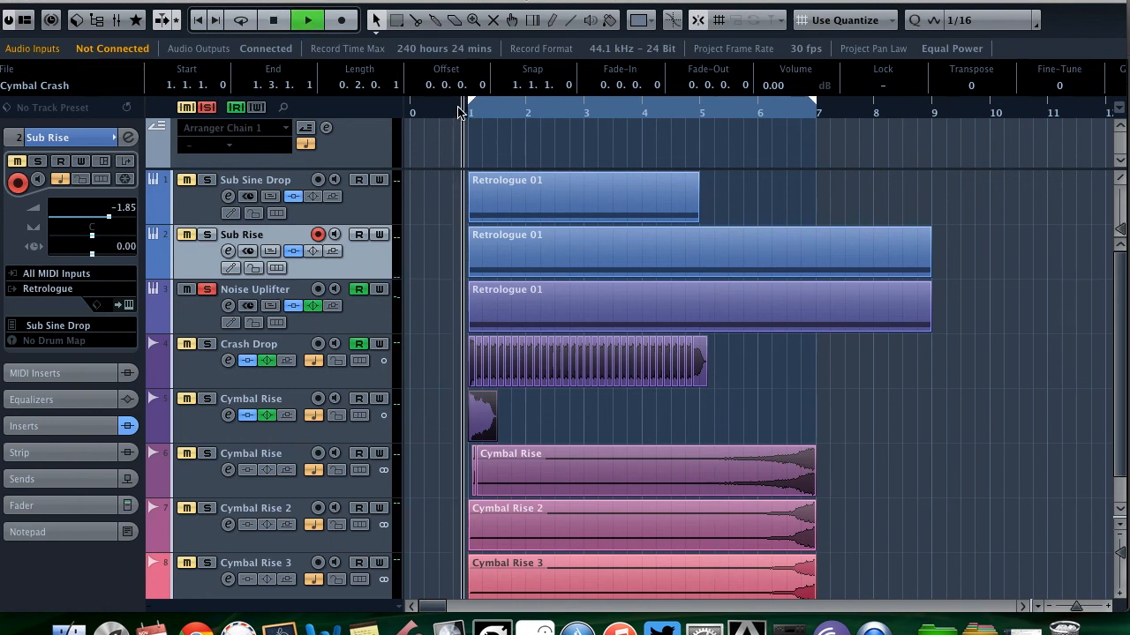
{"action": "key", "text": "Down"}
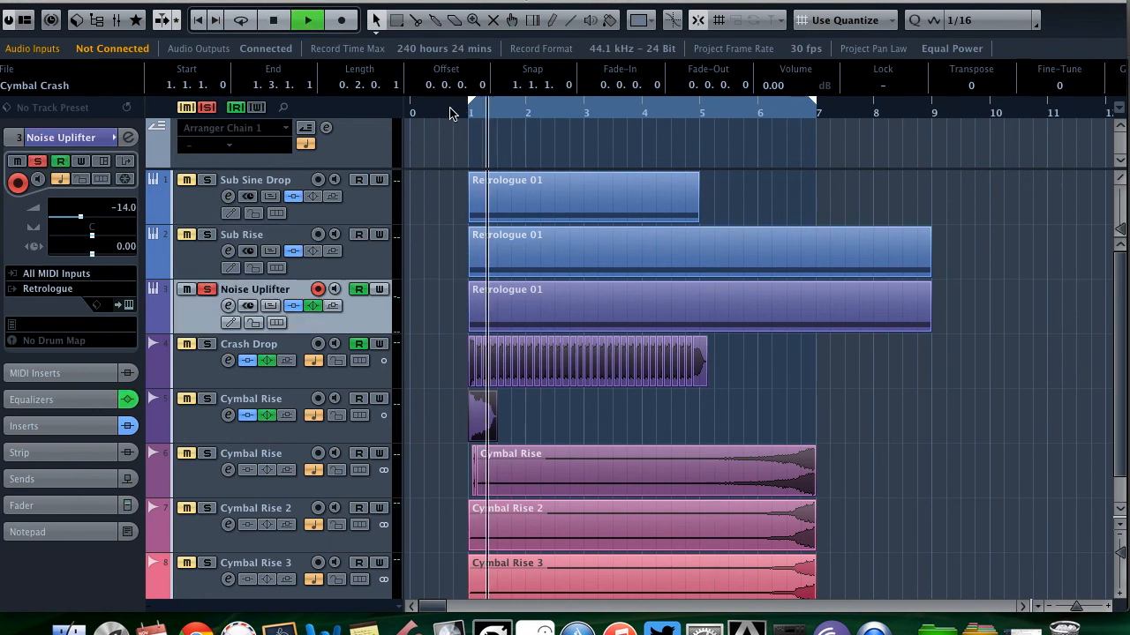
Step: Examine the Noise Uplifter track's volume automation during playback, hide it, stop playback and keep that track selected
{"action": "left_click", "coordinate": [157, 325]}
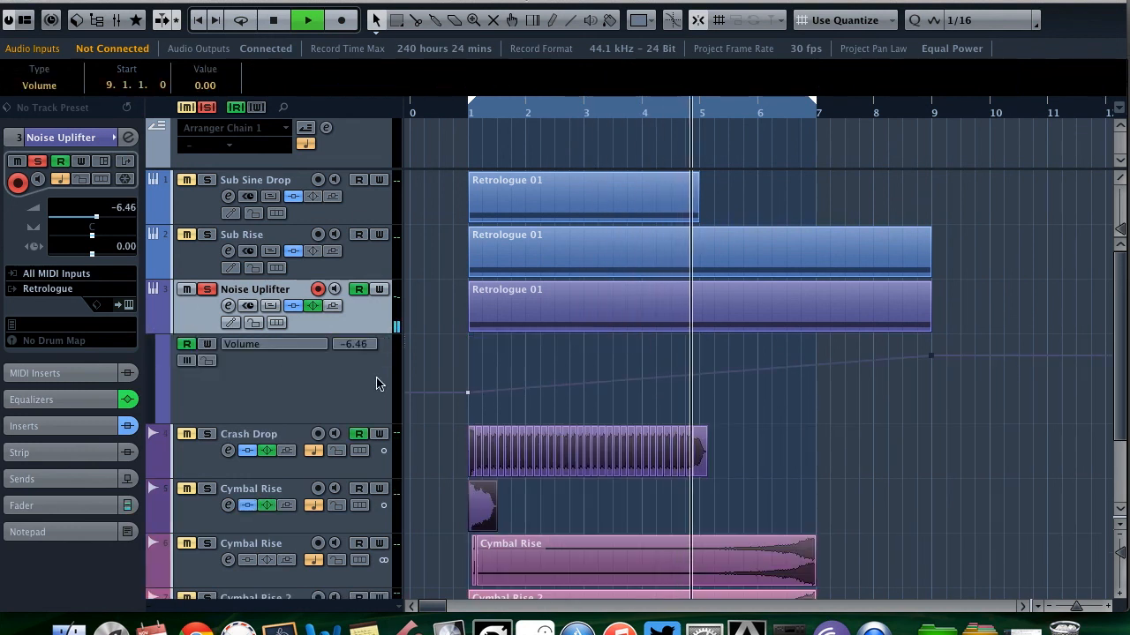
{"action": "left_click", "coordinate": [468, 404]}
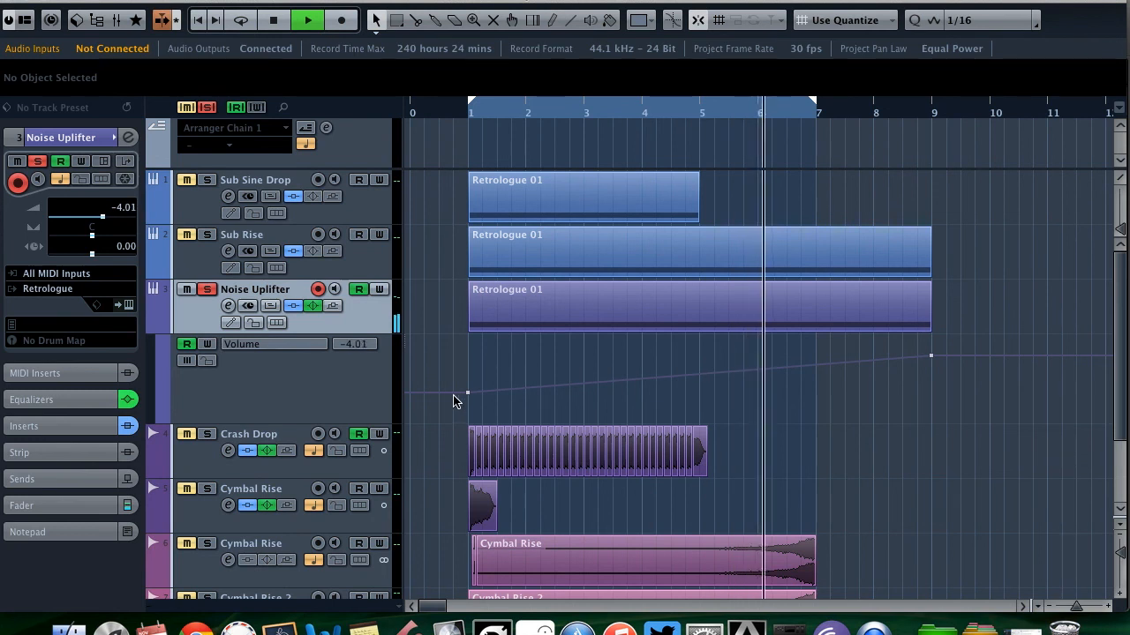
{"action": "left_click", "coordinate": [252, 322]}
{"action": "left_click", "coordinate": [157, 324]}
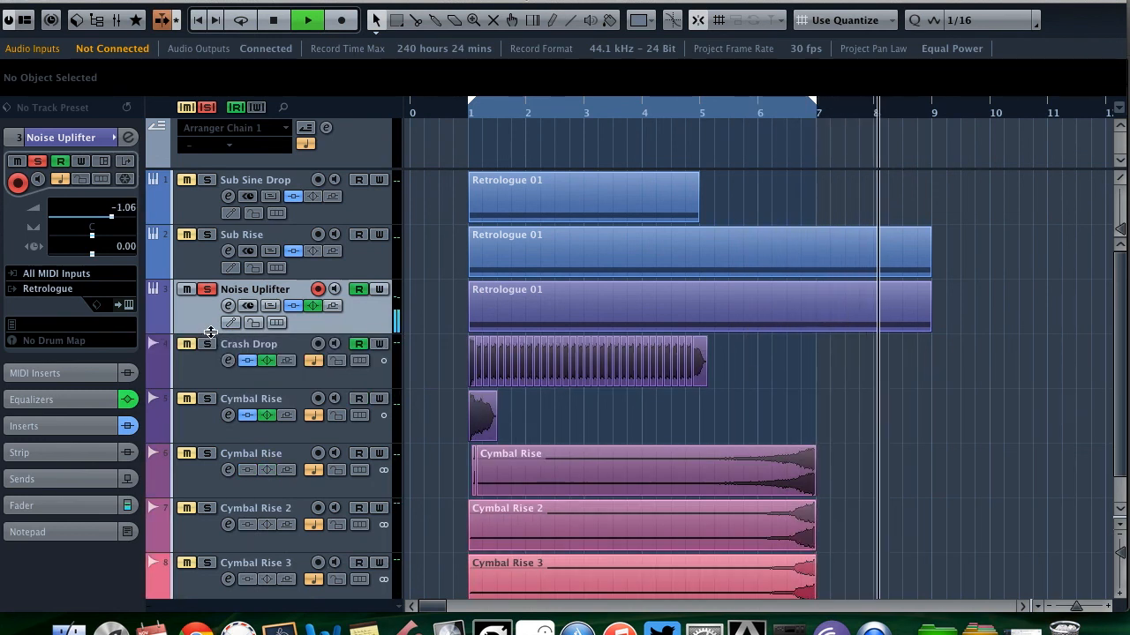
{"action": "left_click", "coordinate": [209, 336]}
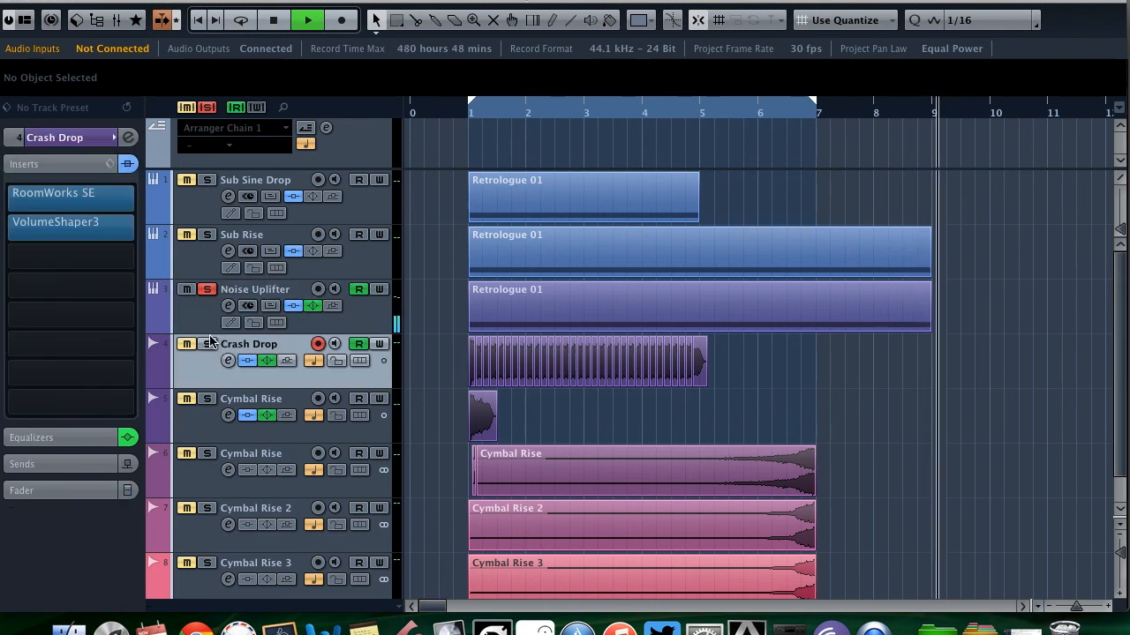
{"action": "key", "text": "space"}
{"action": "left_click", "coordinate": [211, 311]}
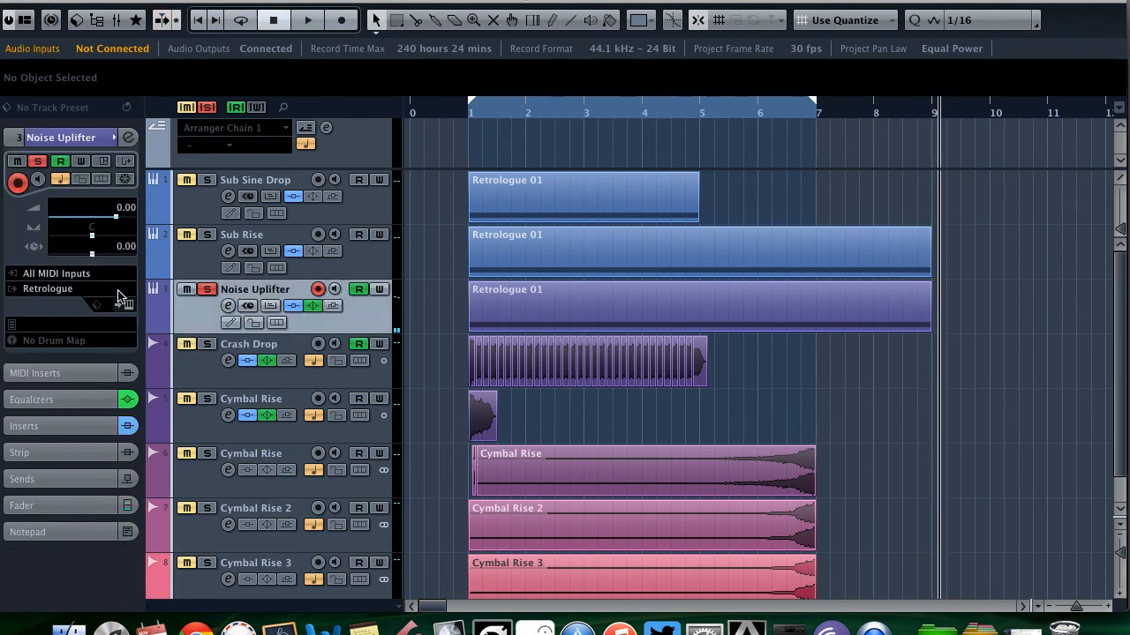
Step: Load a fresh Retrologue instrument on the Noise Uplifter track and bypass the track's equalizers and inserts
{"action": "left_click", "coordinate": [56, 291]}
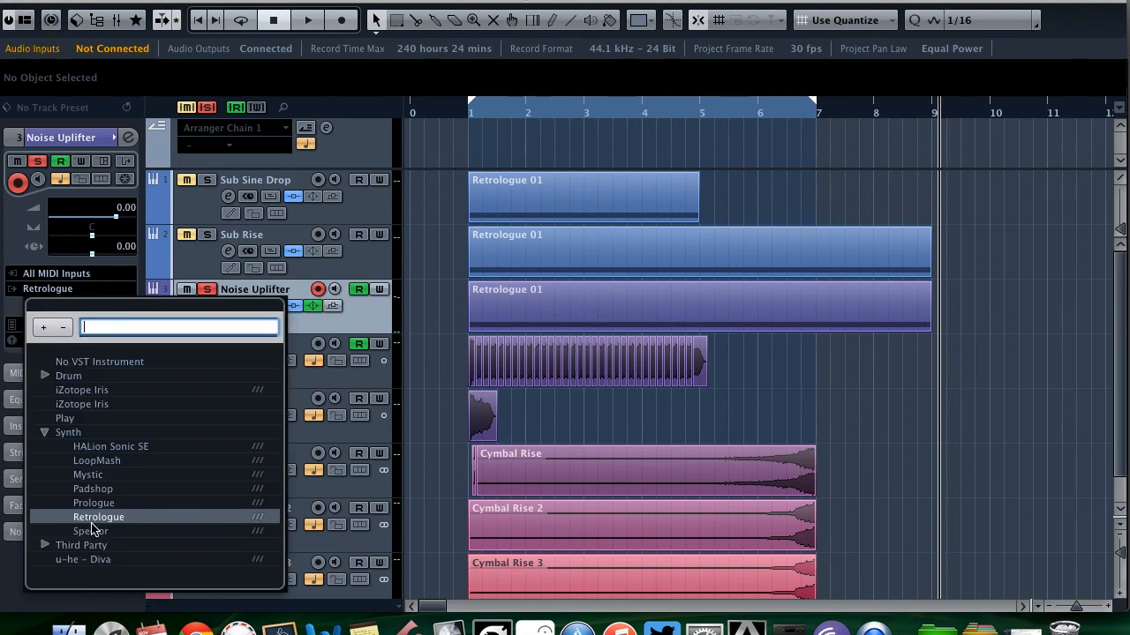
{"action": "left_click", "coordinate": [151, 517]}
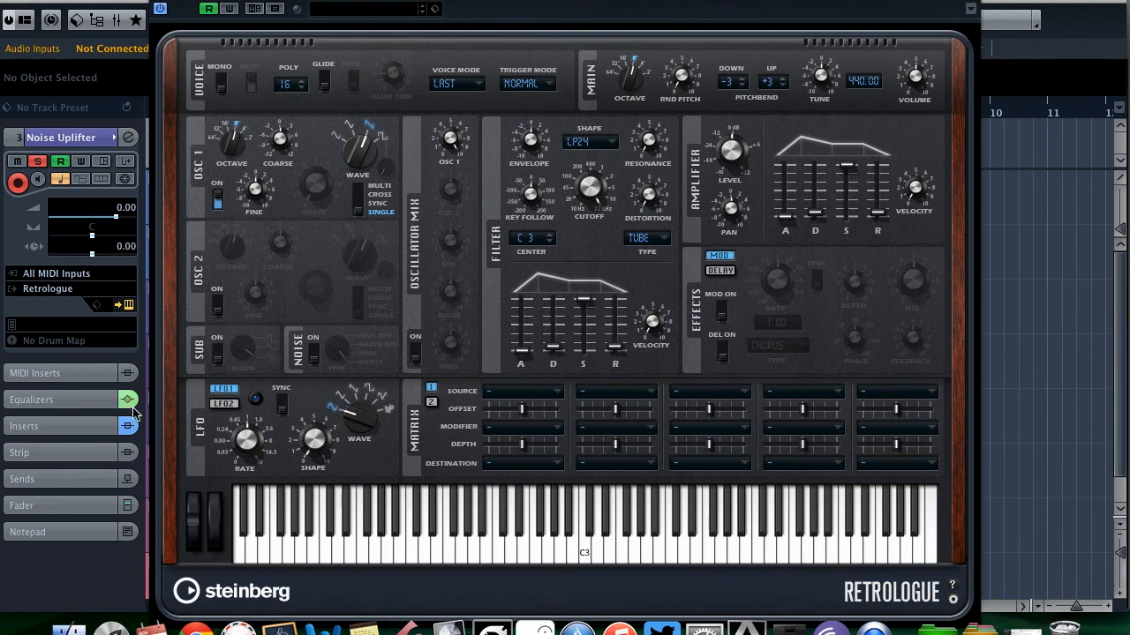
{"action": "left_click", "coordinate": [122, 406]}
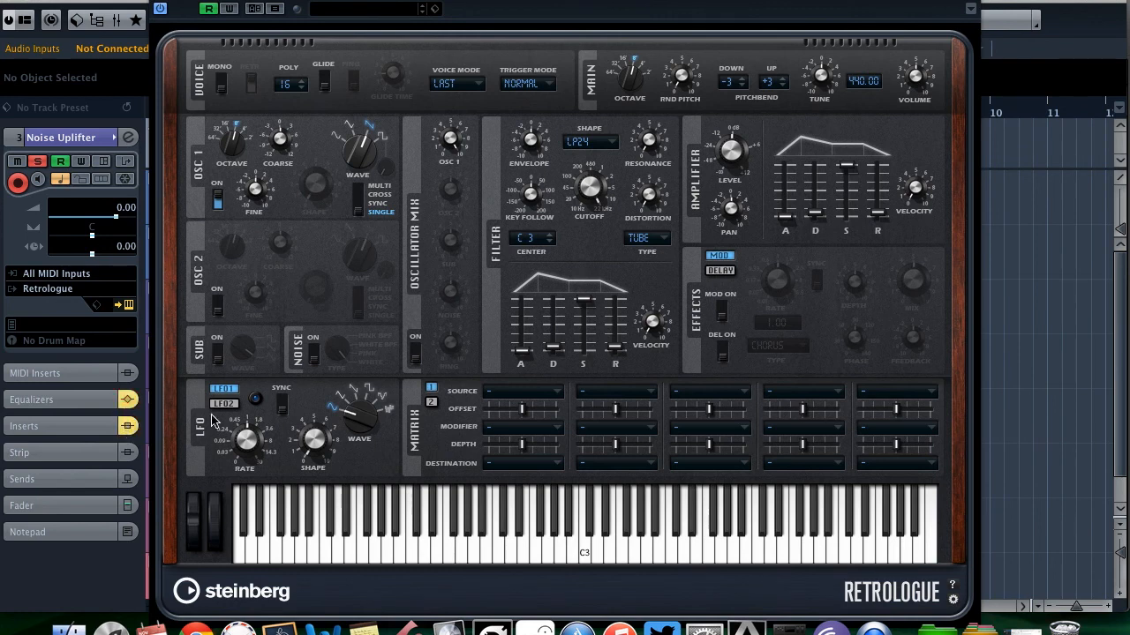
Step: Audition a test note in Retrologue, switch oscillator 1 off and turn the noise generator on
{"action": "left_click", "coordinate": [575, 541]}
{"action": "left_click", "coordinate": [217, 203]}
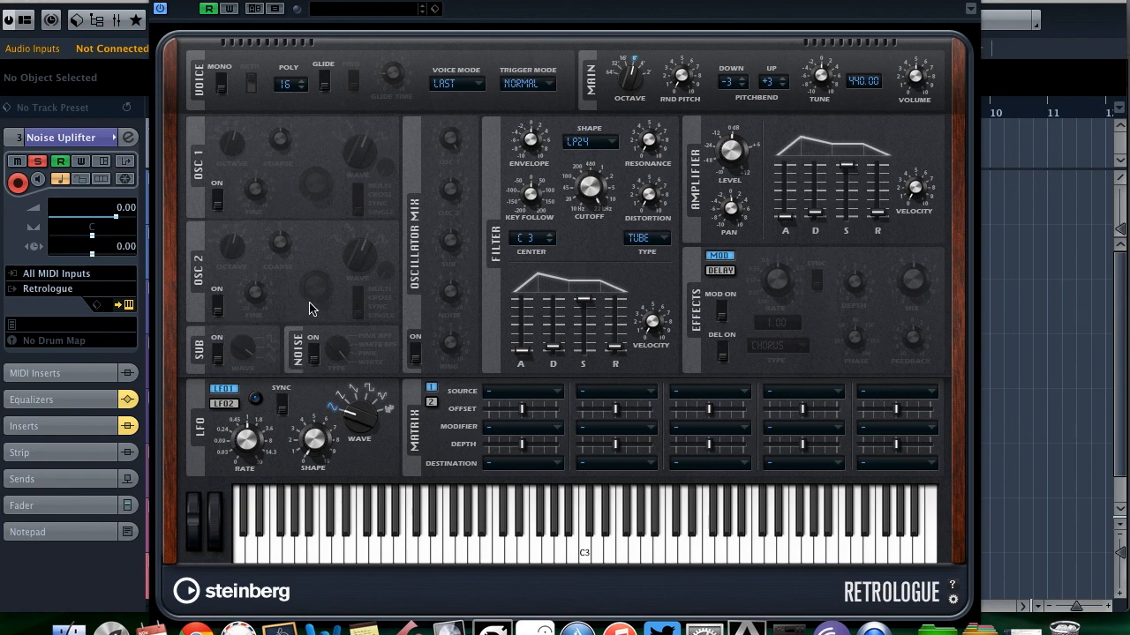
{"action": "left_click", "coordinate": [313, 356]}
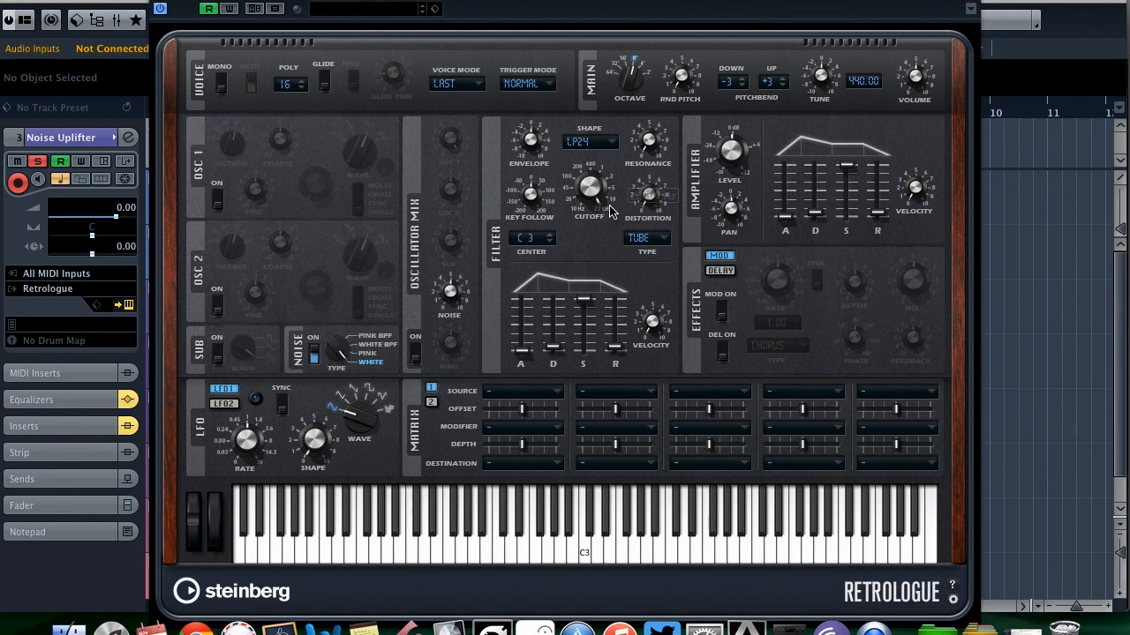
Step: Set the filter shape to BP12 and raise the amplifier envelope's decay to its maximum
{"action": "left_click", "coordinate": [604, 142]}
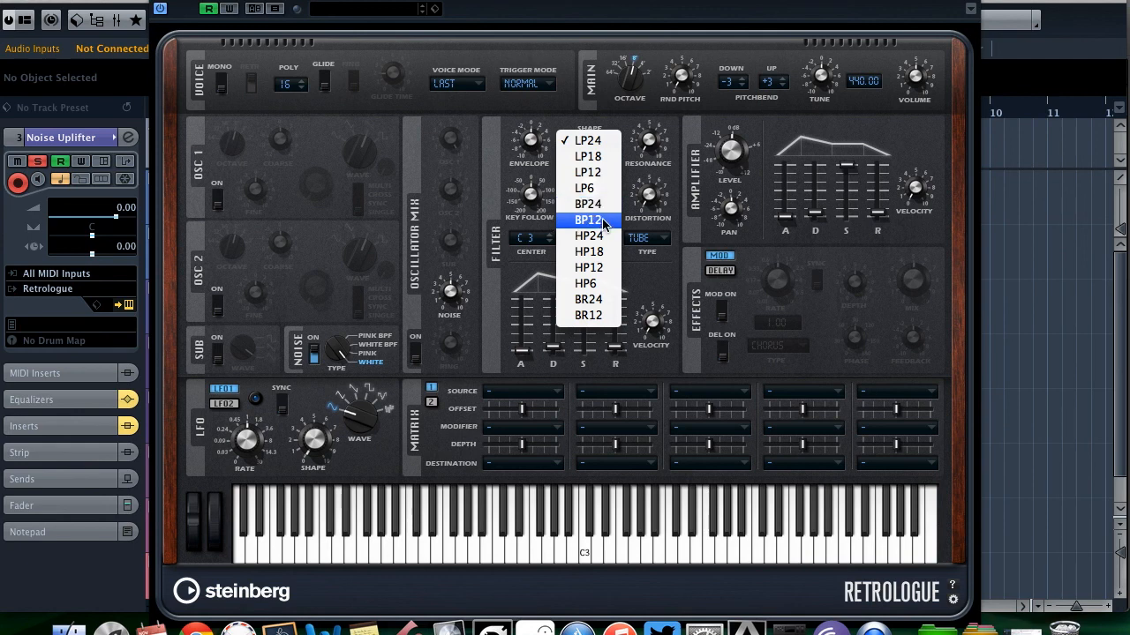
{"action": "left_click", "coordinate": [604, 221]}
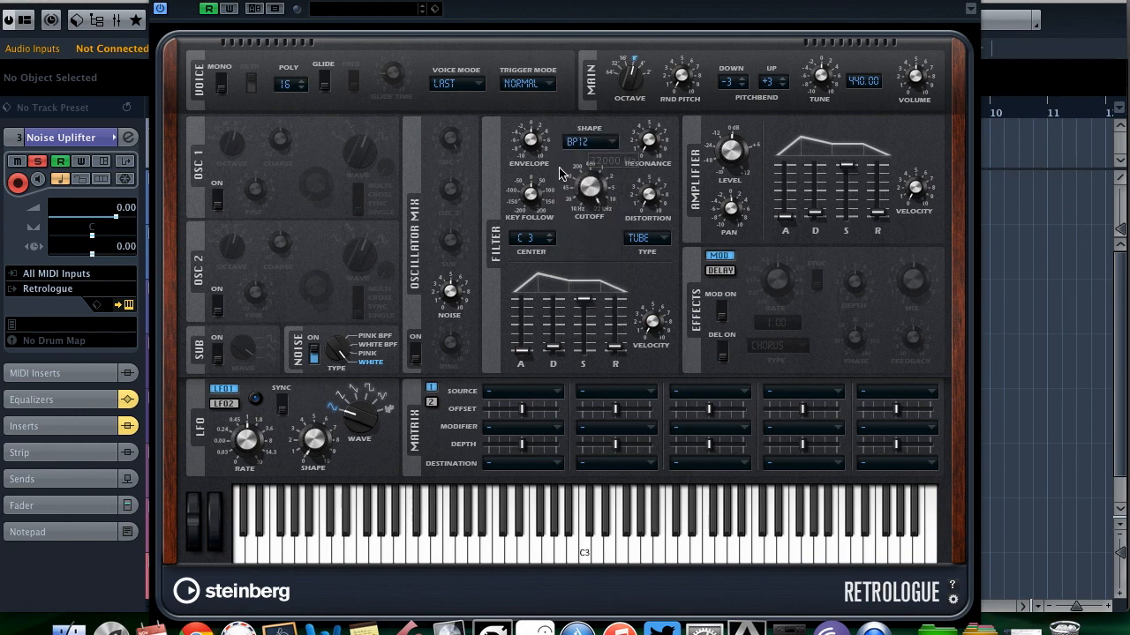
{"action": "left_click", "coordinate": [588, 143]}
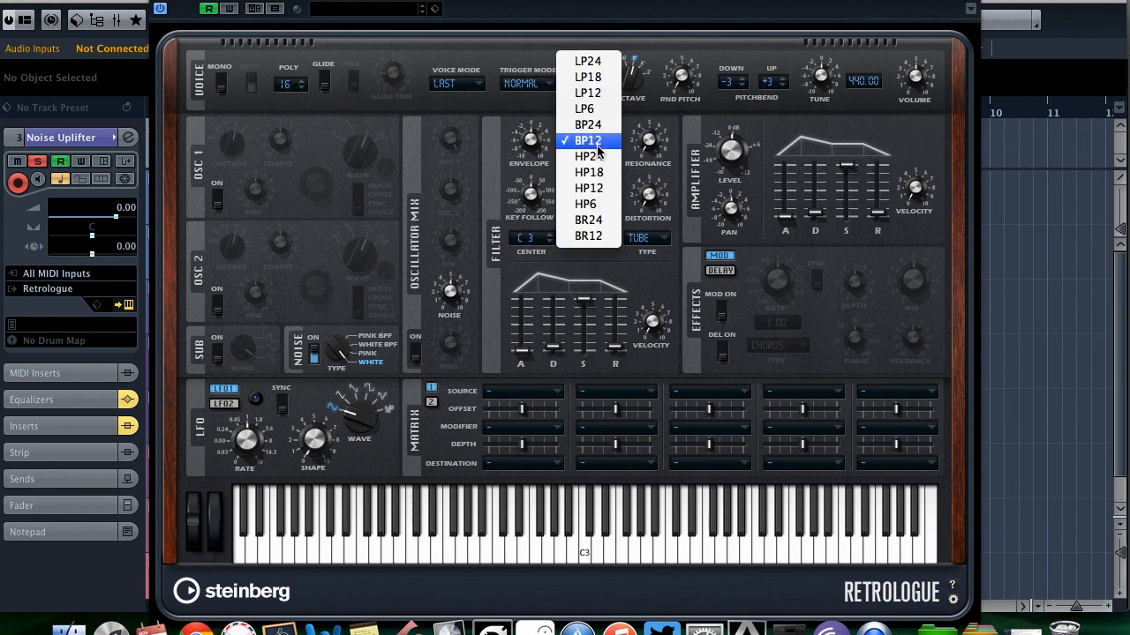
{"action": "left_click", "coordinate": [542, 169]}
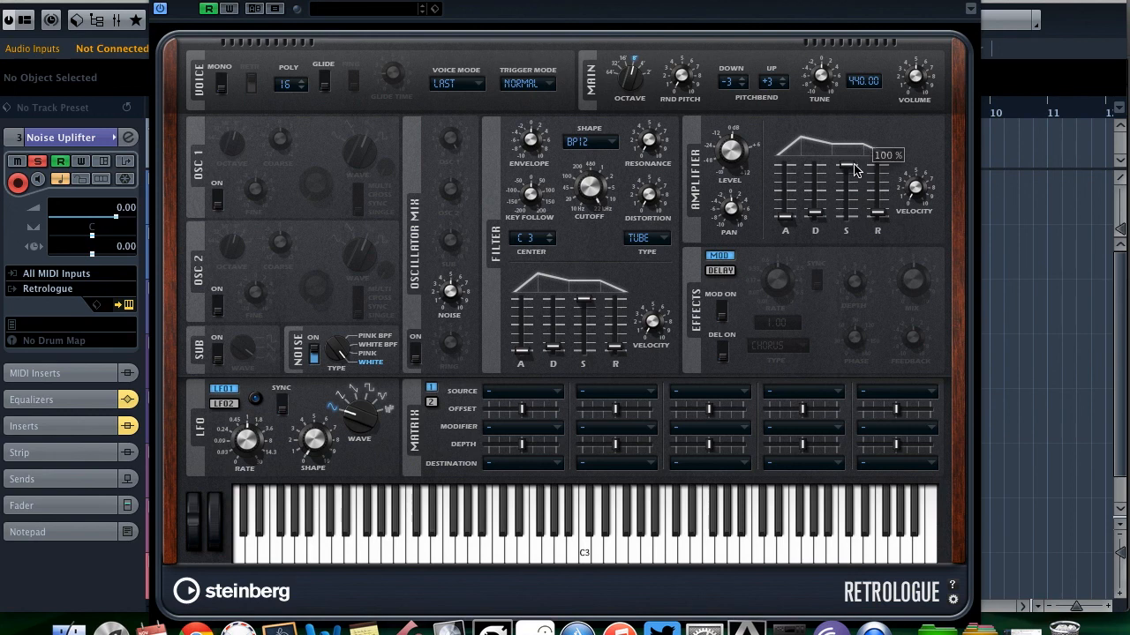
{"action": "left_click_drag", "start_coordinate": [815, 213], "coordinate": [811, 52]}
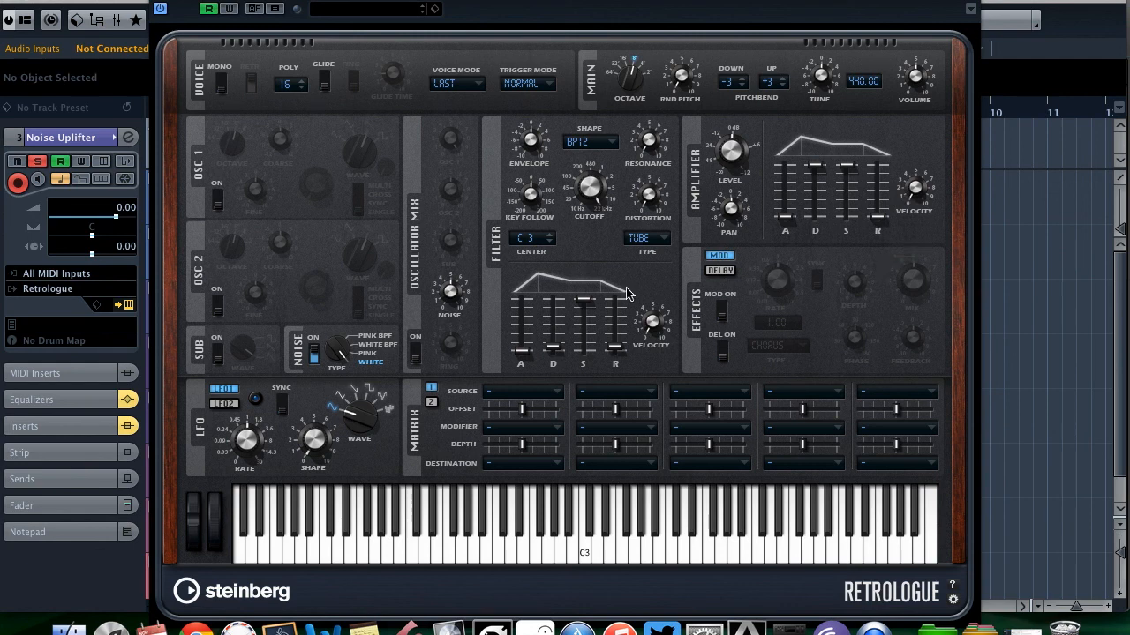
Step: Set the first matrix slot's destination to Pitch and its modifier to Filter Env
{"action": "left_click", "coordinate": [506, 465]}
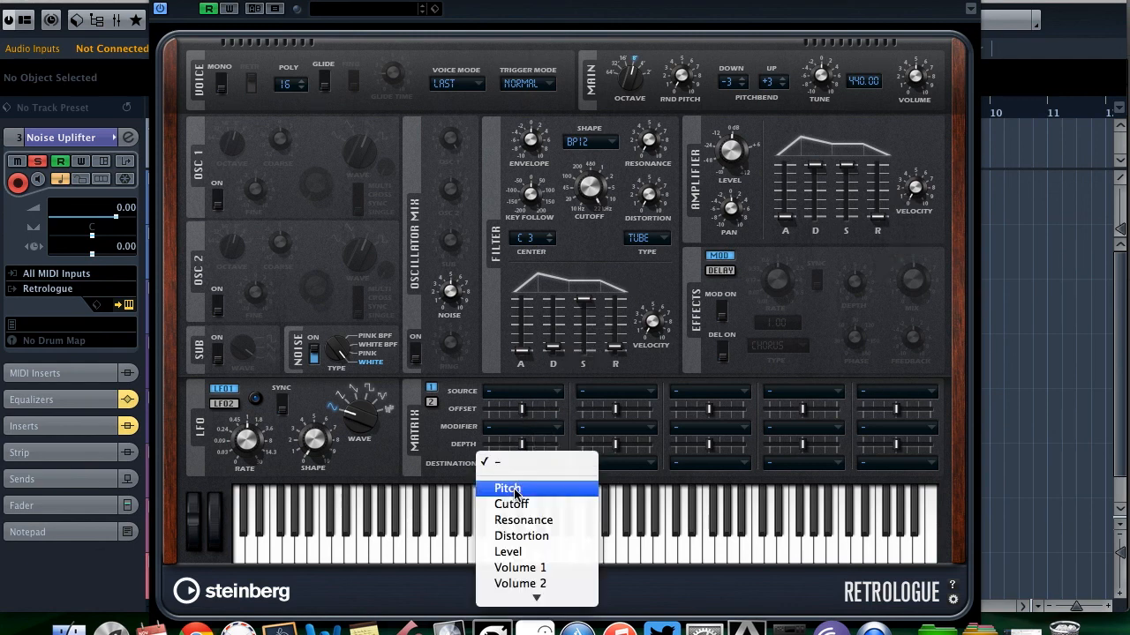
{"action": "left_click", "coordinate": [515, 490]}
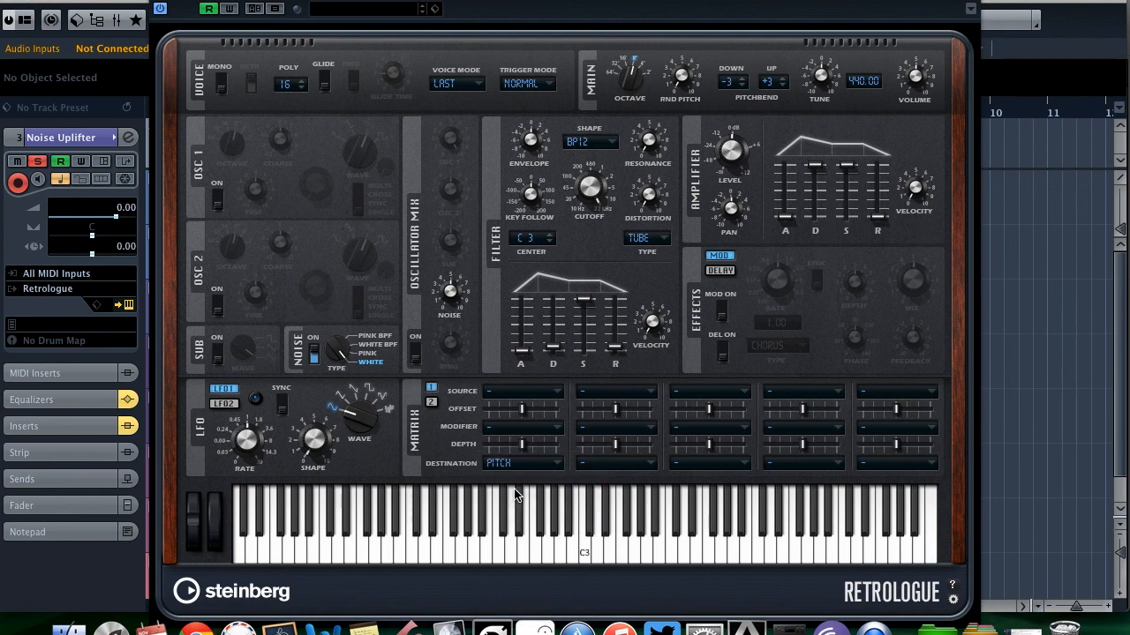
{"action": "left_click", "coordinate": [525, 428]}
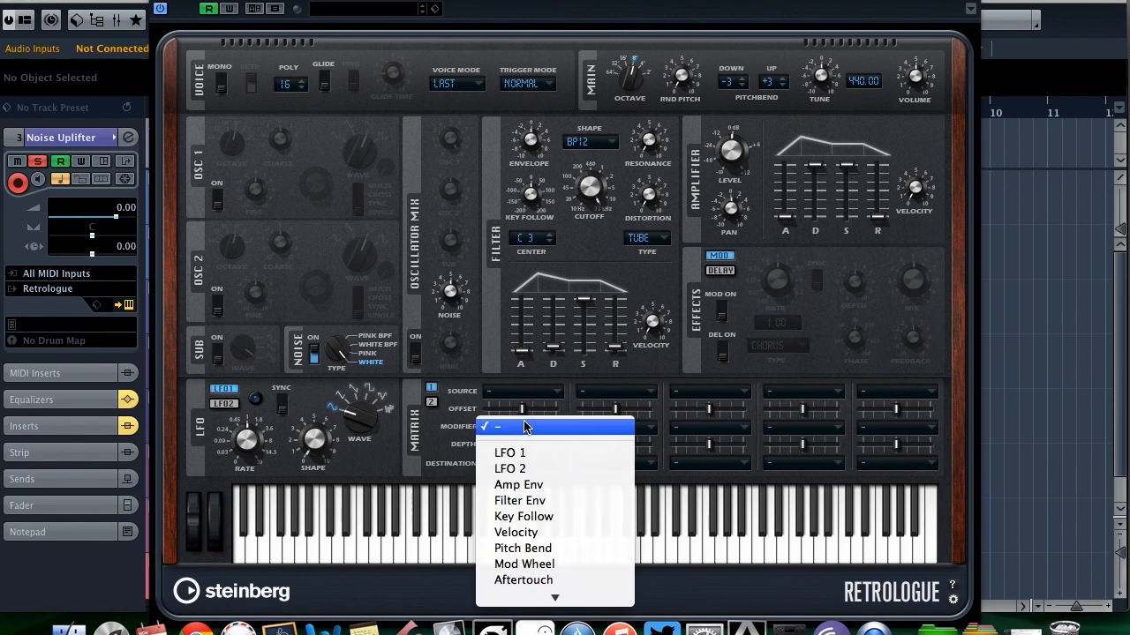
{"action": "left_click", "coordinate": [524, 502]}
Step: Maximise the filter envelope's attack and decay, minimise its release, raise the first matrix slot's depth fully and set pitchbend up to +24
{"action": "left_click_drag", "start_coordinate": [520, 362], "coordinate": [552, 298]}
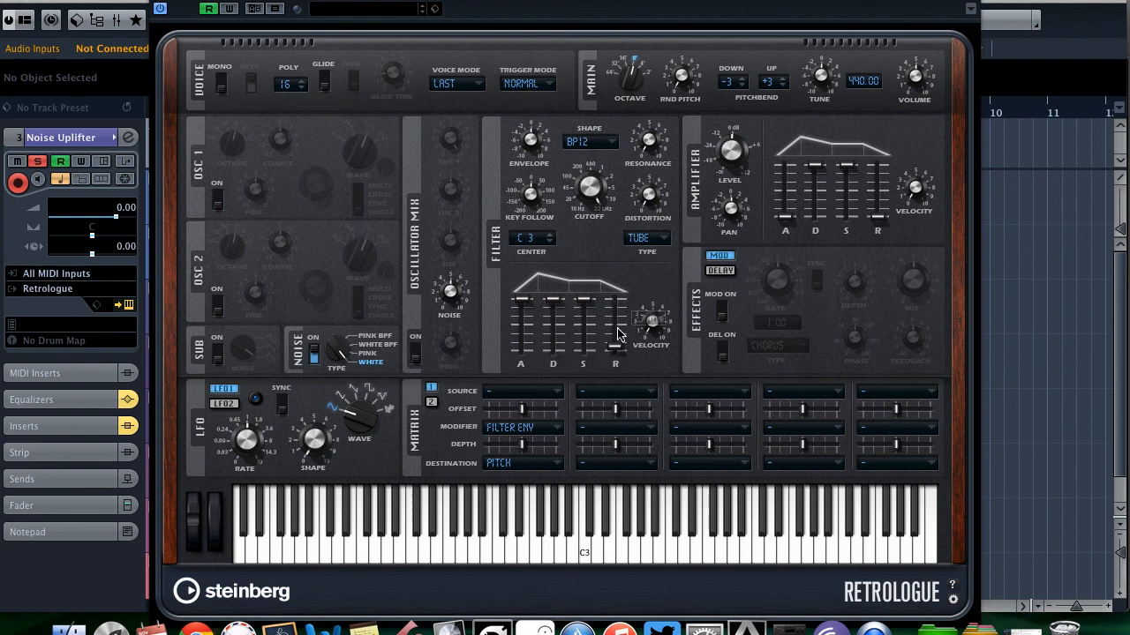
{"action": "left_click_drag", "start_coordinate": [615, 347], "coordinate": [593, 401]}
{"action": "left_click_drag", "start_coordinate": [524, 444], "coordinate": [558, 445]}
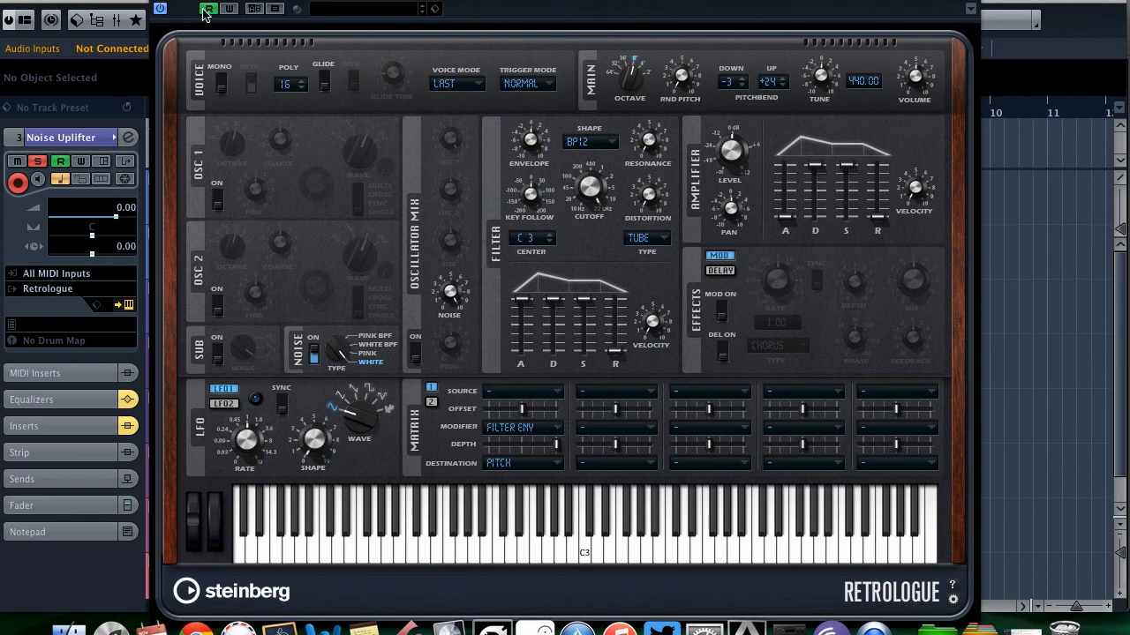
Step: Close the instrument editor, play the new noise sound back from the start of its part and stop playback
{"action": "left_click", "coordinate": [159, 1]}
{"action": "left_click", "coordinate": [463, 115]}
{"action": "key", "text": "space"}
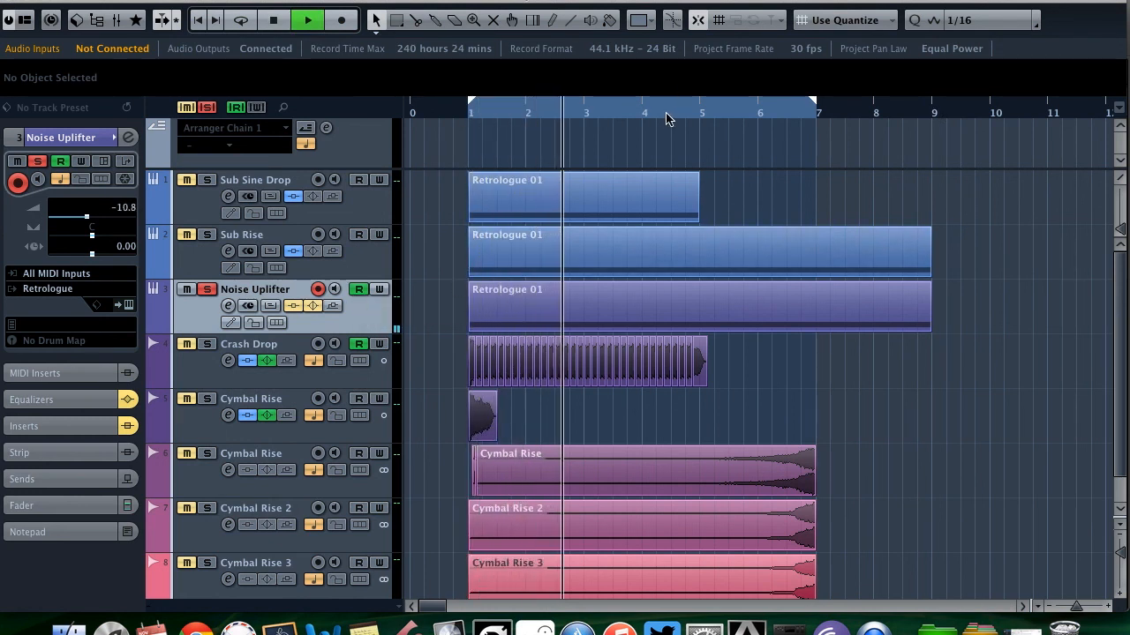
{"action": "key", "text": "space"}
Step: Reopen the Retrologue editor, try the filter cutoff, enable automation writing and close the editor
{"action": "left_click", "coordinate": [128, 305]}
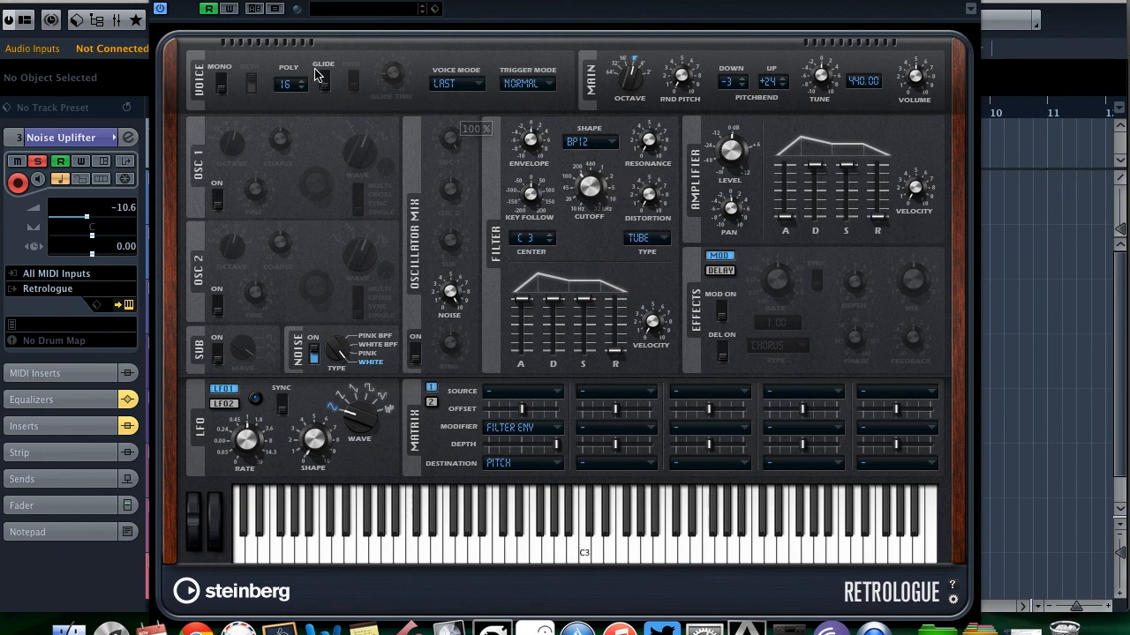
{"action": "left_click_drag", "start_coordinate": [590, 185], "coordinate": [558, 60]}
{"action": "left_click", "coordinate": [221, 7]}
{"action": "left_click", "coordinate": [158, 7]}
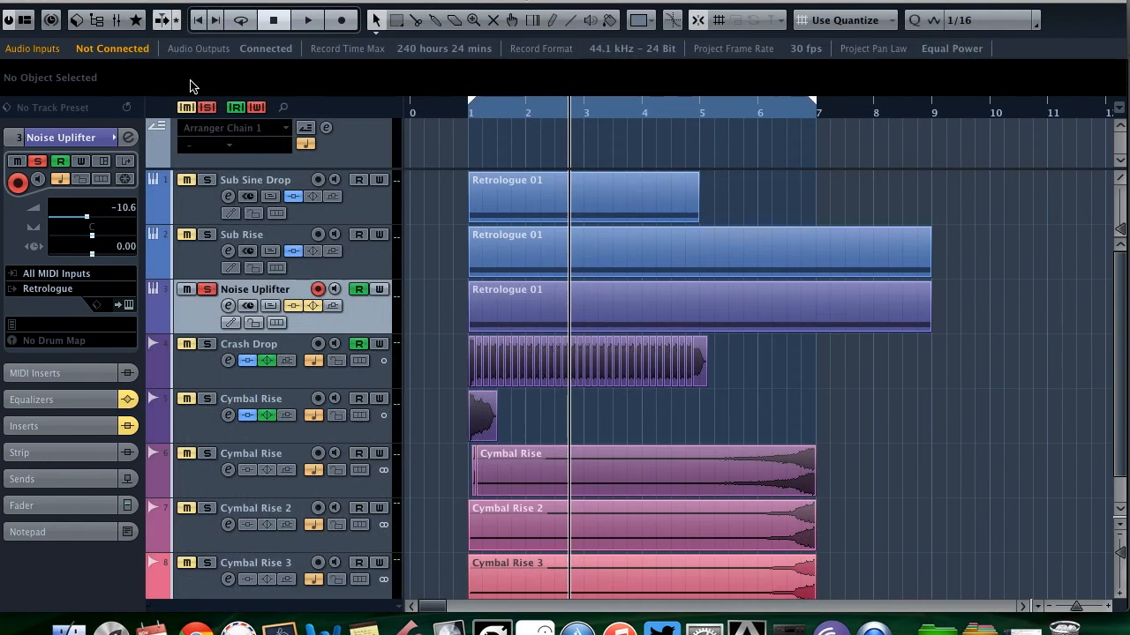
Step: Record filter cutoff movements as automation during playback from bar 1, and turn automation writing off
{"action": "left_click", "coordinate": [472, 111]}
{"action": "key", "text": "space"}
{"action": "left_click", "coordinate": [131, 305]}
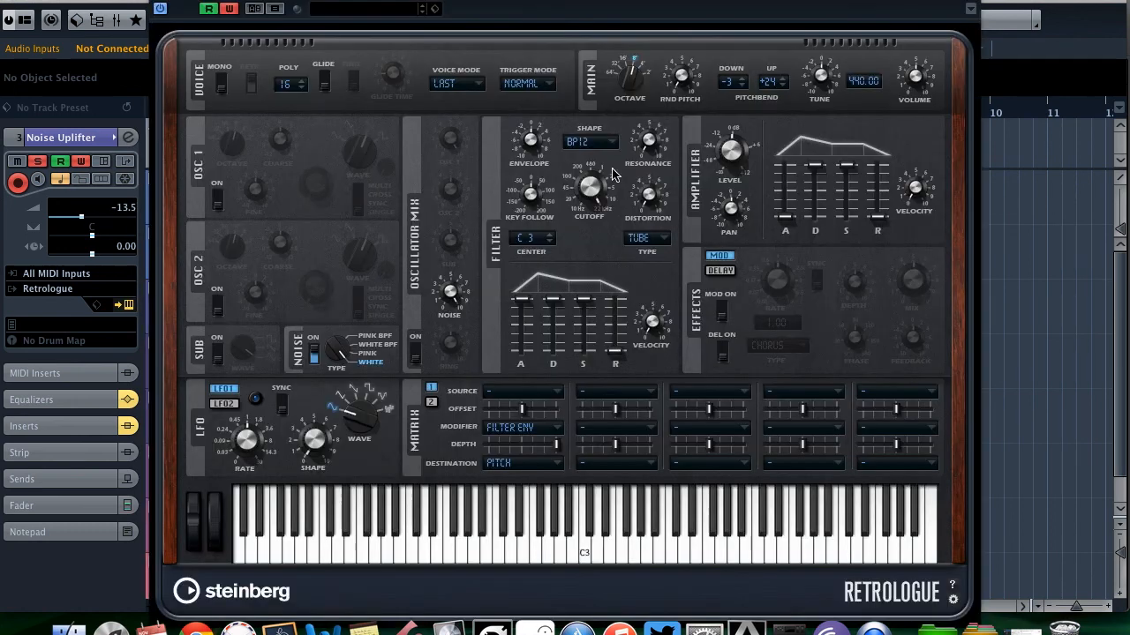
{"action": "left_click_drag", "start_coordinate": [583, 180], "coordinate": [571, 247]}
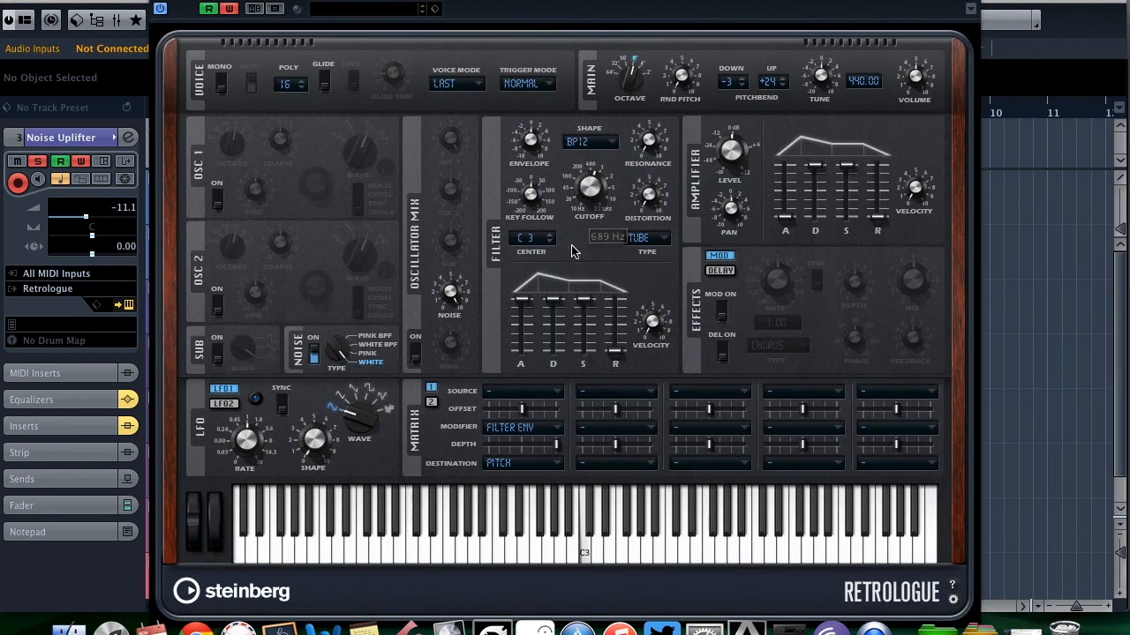
{"action": "left_click", "coordinate": [159, 7]}
{"action": "left_click", "coordinate": [378, 290]}
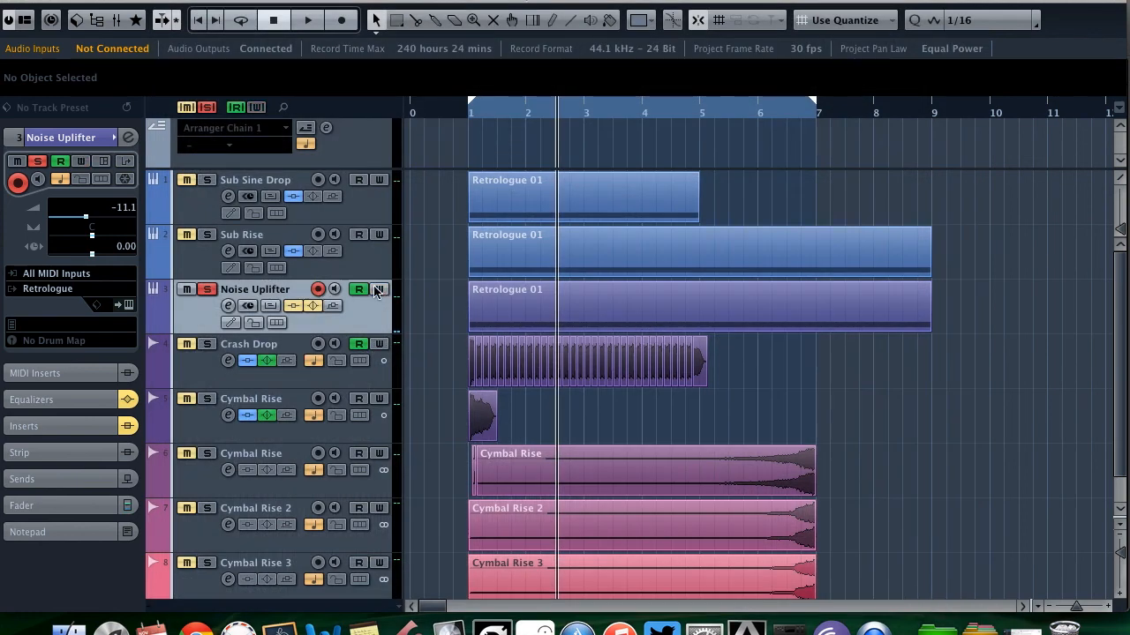
Step: Show the Noise Uplifter's automation lane and assign it to the Retrologue Filter Cutoff parameter
{"action": "left_click", "coordinate": [159, 326]}
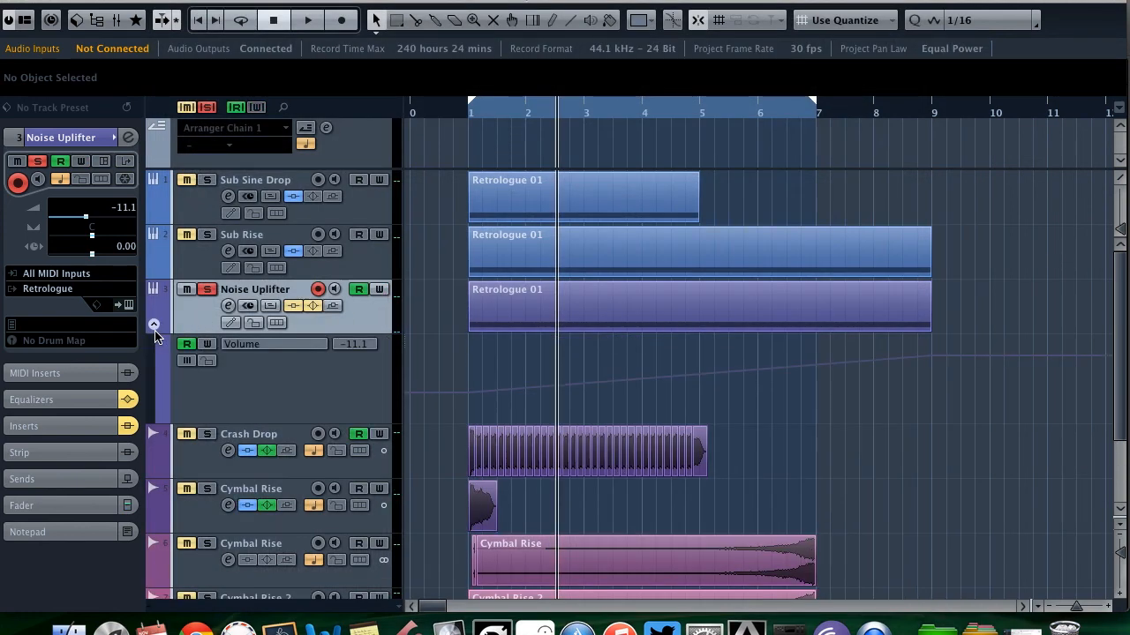
{"action": "left_click", "coordinate": [269, 350]}
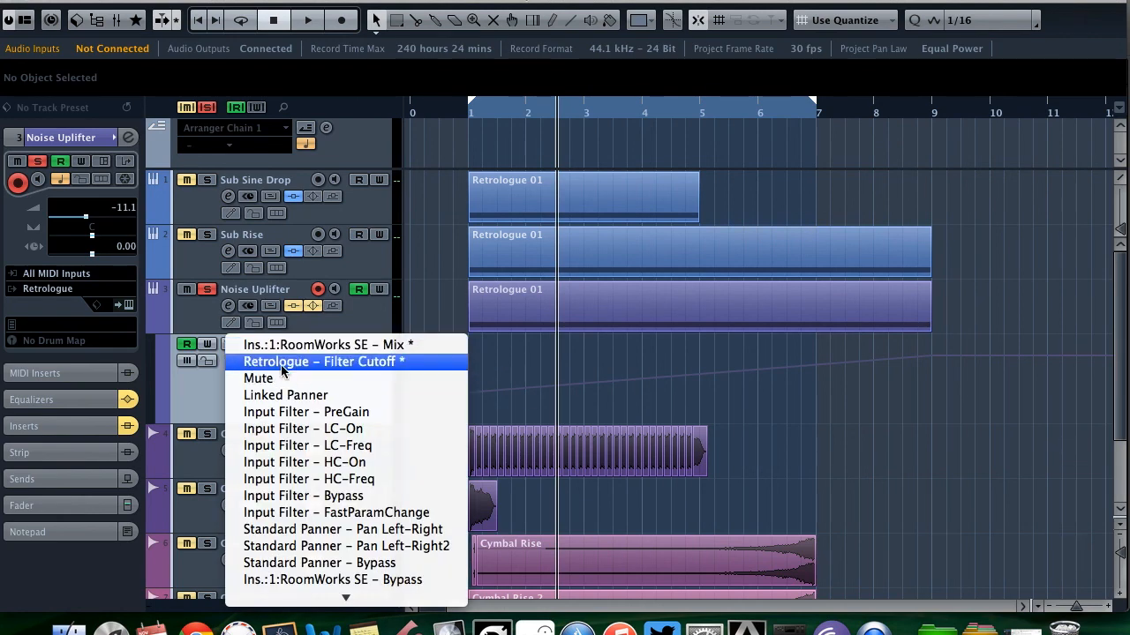
{"action": "left_click", "coordinate": [251, 362]}
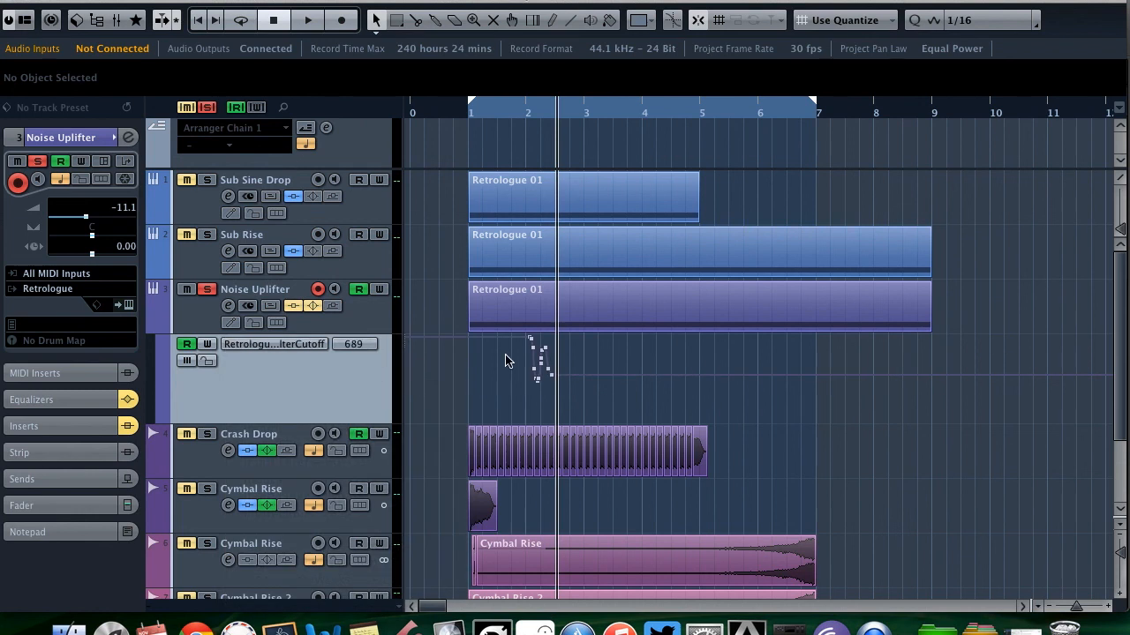
Step: Delete the recorded cutoff automation points except the first, and lower that remaining point's value to 145
{"action": "left_click_drag", "start_coordinate": [527, 390], "coordinate": [559, 347]}
{"action": "key", "text": "Delete"}
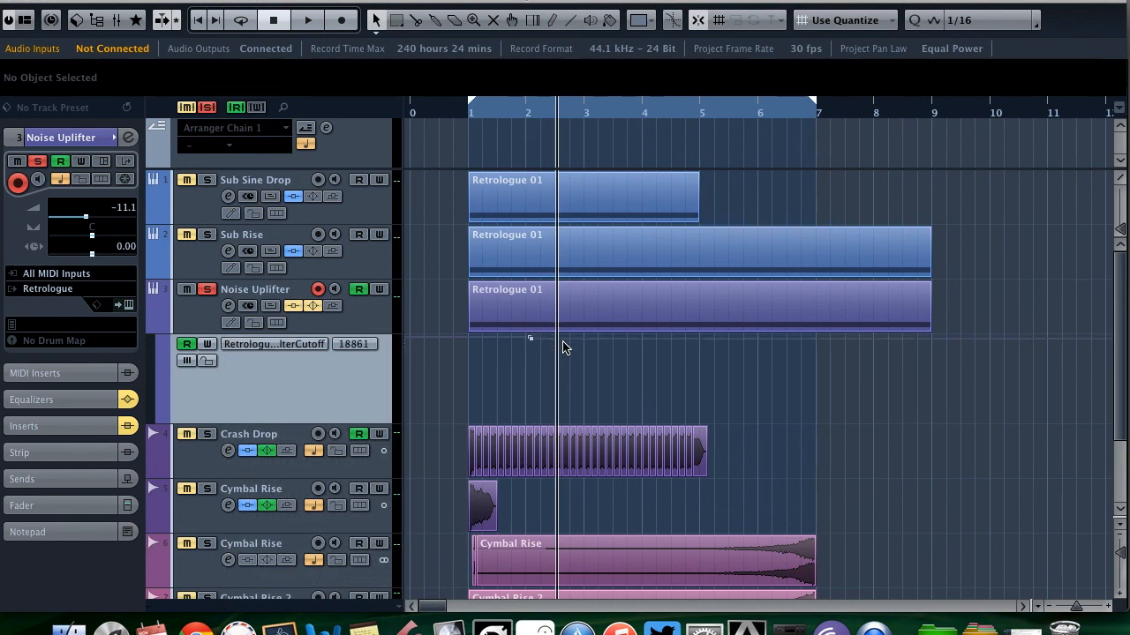
{"action": "left_click", "coordinate": [529, 341]}
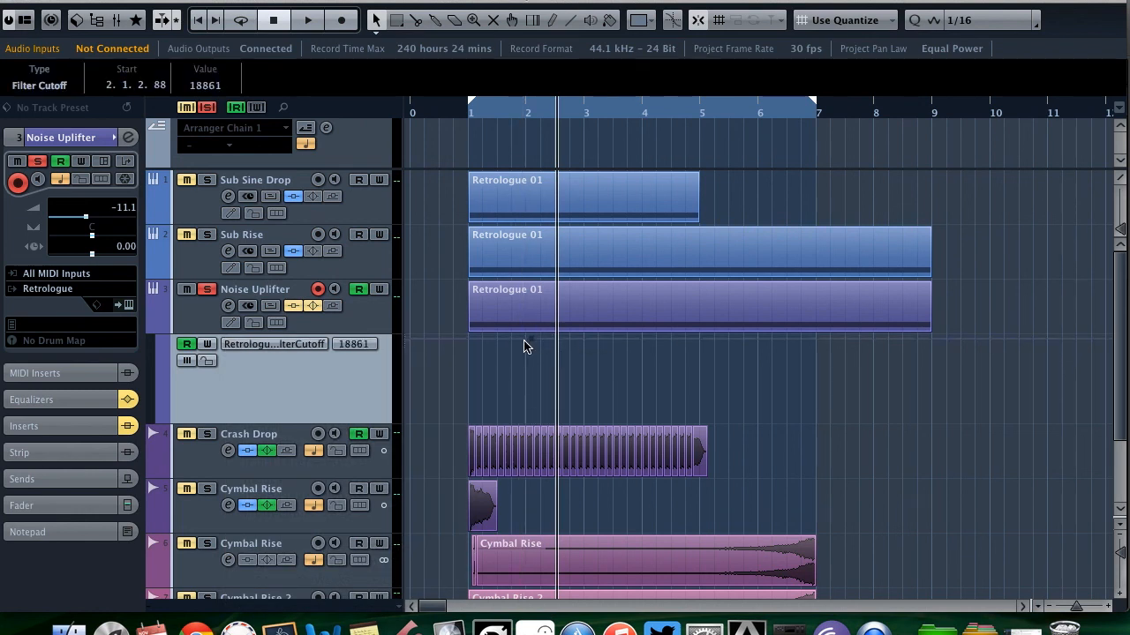
{"action": "left_click_drag", "start_coordinate": [532, 340], "coordinate": [564, 344]}
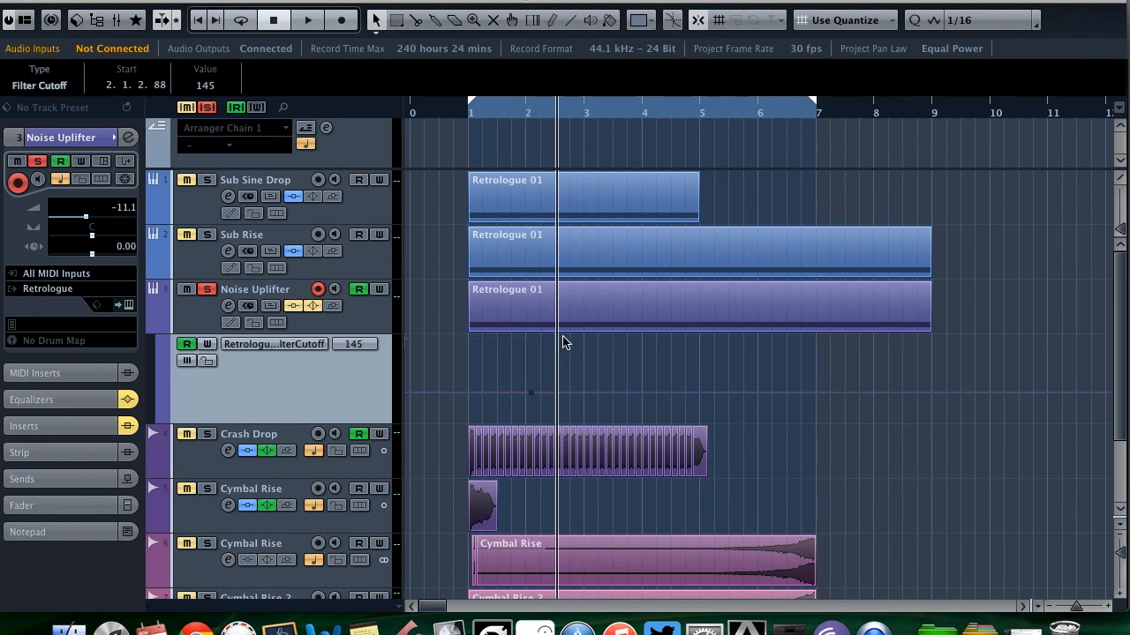
Step: Shape the Filter Cutoff automation as a rising ramp from the lane's minimum at bar 1 to 22000 at bar 9
{"action": "left_click_drag", "start_coordinate": [534, 398], "coordinate": [468, 439]}
{"action": "left_click", "coordinate": [932, 427]}
{"action": "left_click_drag", "start_coordinate": [932, 422], "coordinate": [937, 290]}
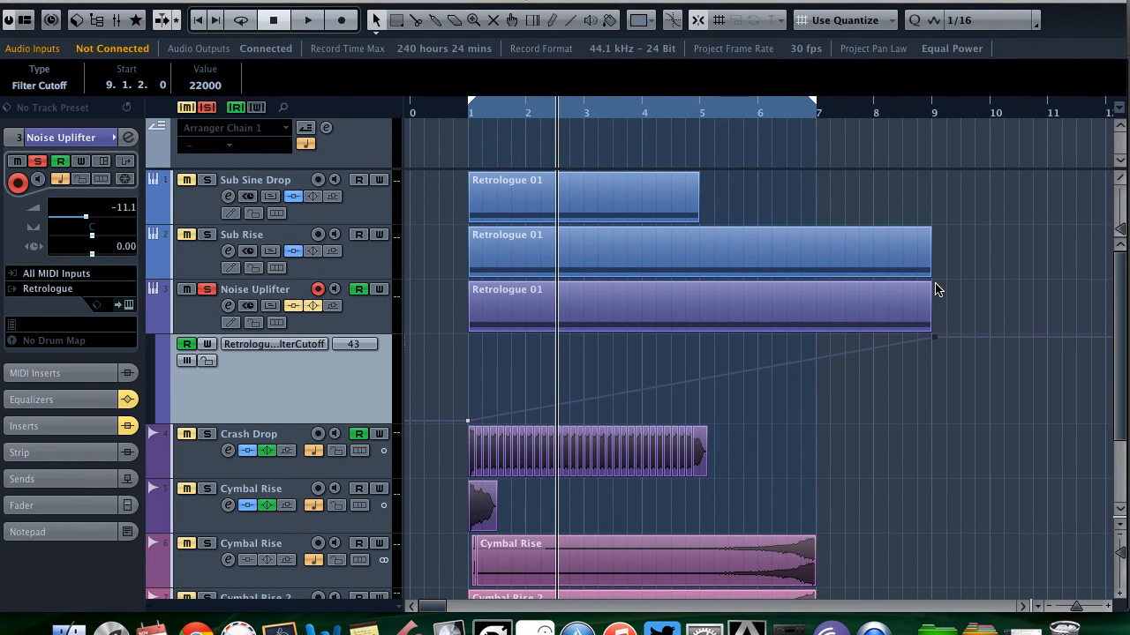
{"action": "left_click_drag", "start_coordinate": [934, 337], "coordinate": [931, 336]}
Step: Play the Noise Uplifter from bar 1 to audition the filter cutoff sweep
{"action": "left_click", "coordinate": [468, 112]}
{"action": "key", "text": "space"}
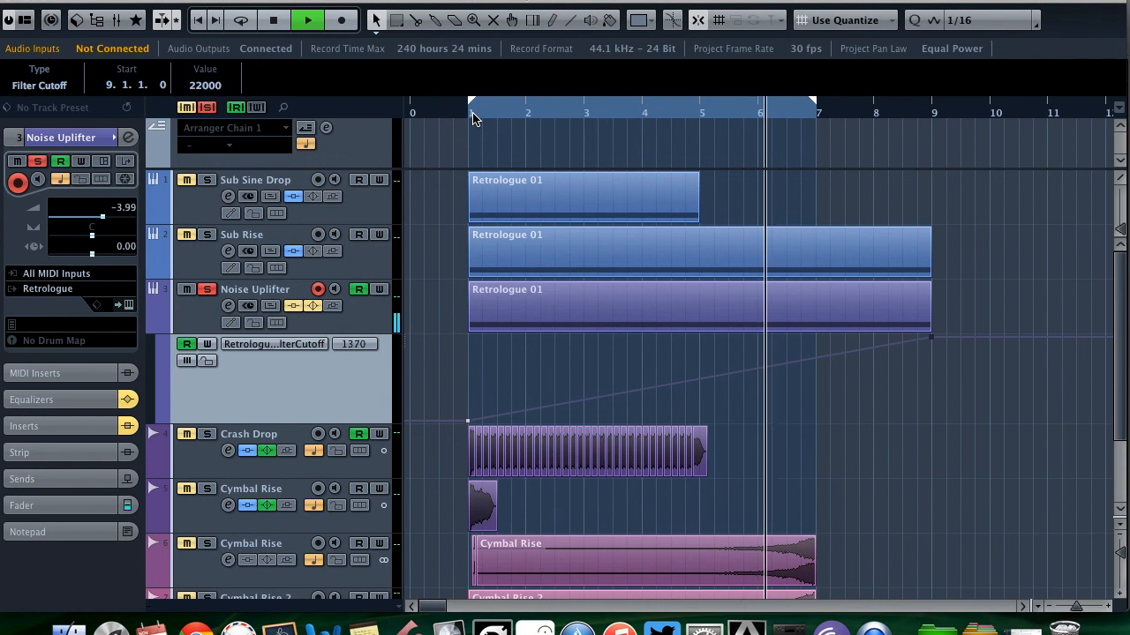
{"action": "key", "text": "space"}
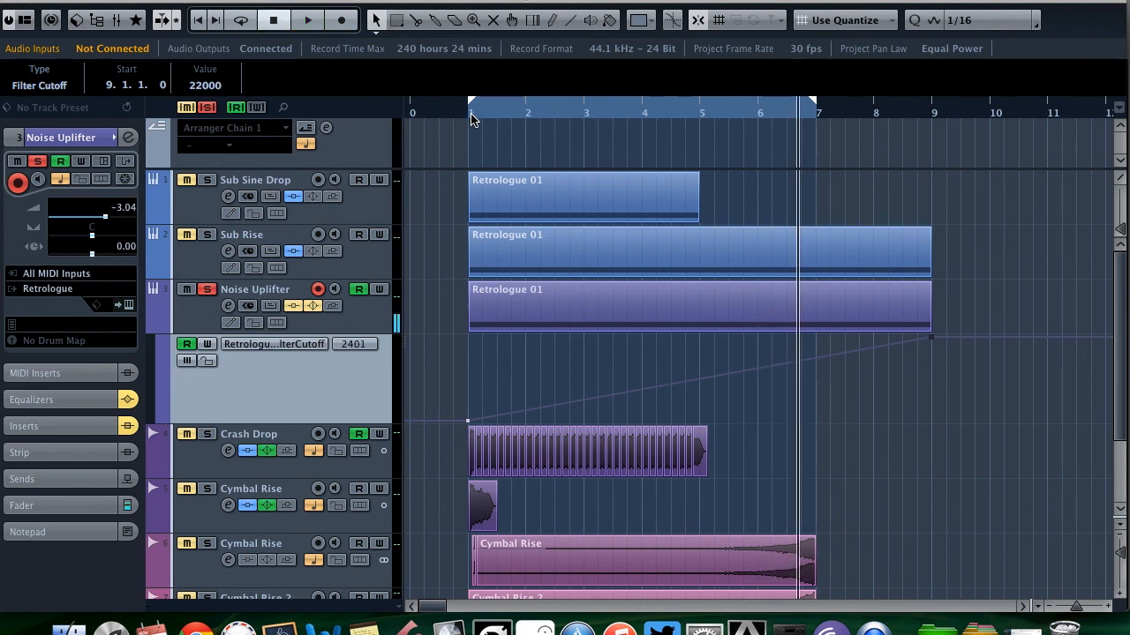
Step: Show the Noise Uplifter's Volume automation, inspect its points at bars 1 and 9, and fold the lane away
{"action": "left_click", "coordinate": [155, 324]}
{"action": "left_click", "coordinate": [208, 320]}
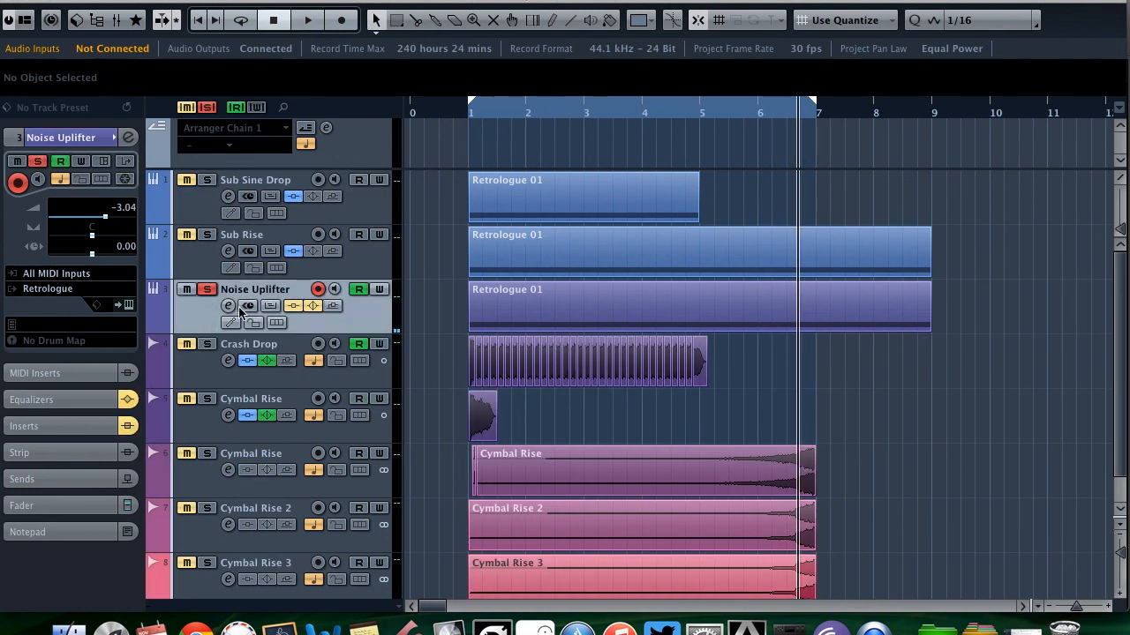
{"action": "left_click", "coordinate": [155, 325]}
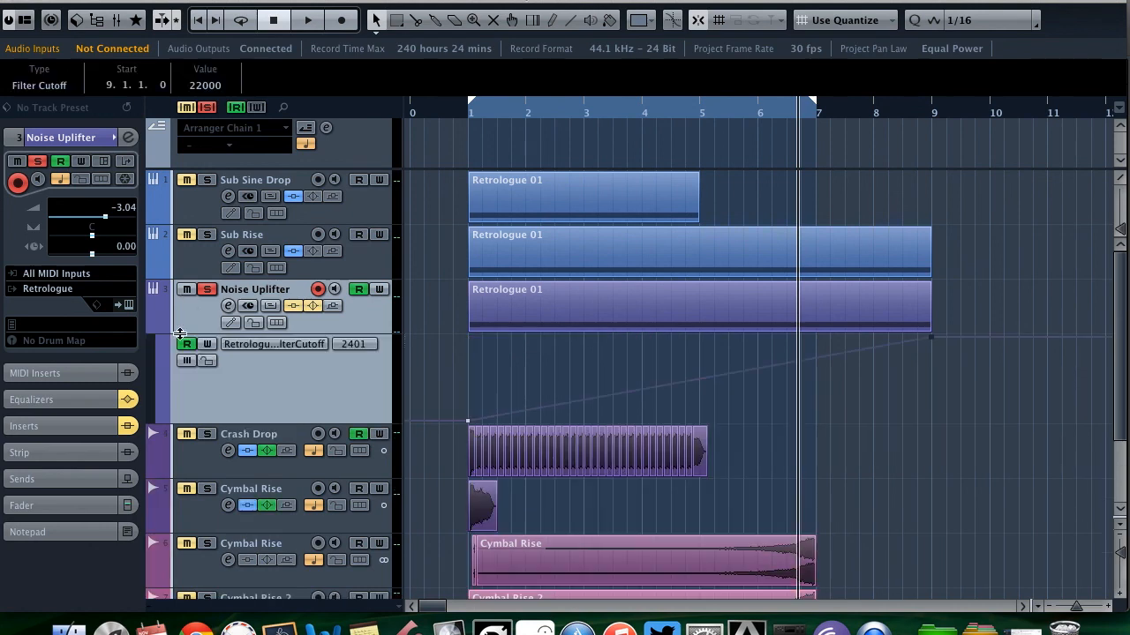
{"action": "left_click", "coordinate": [231, 347]}
{"action": "left_click", "coordinate": [236, 347]}
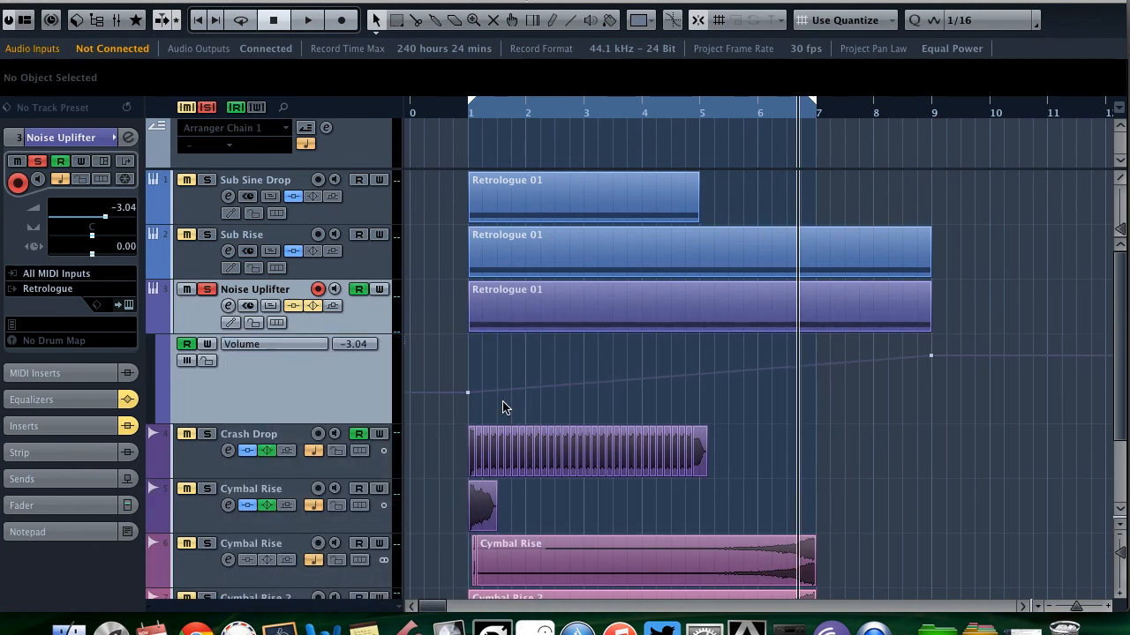
{"action": "left_click_drag", "start_coordinate": [450, 424], "coordinate": [528, 385]}
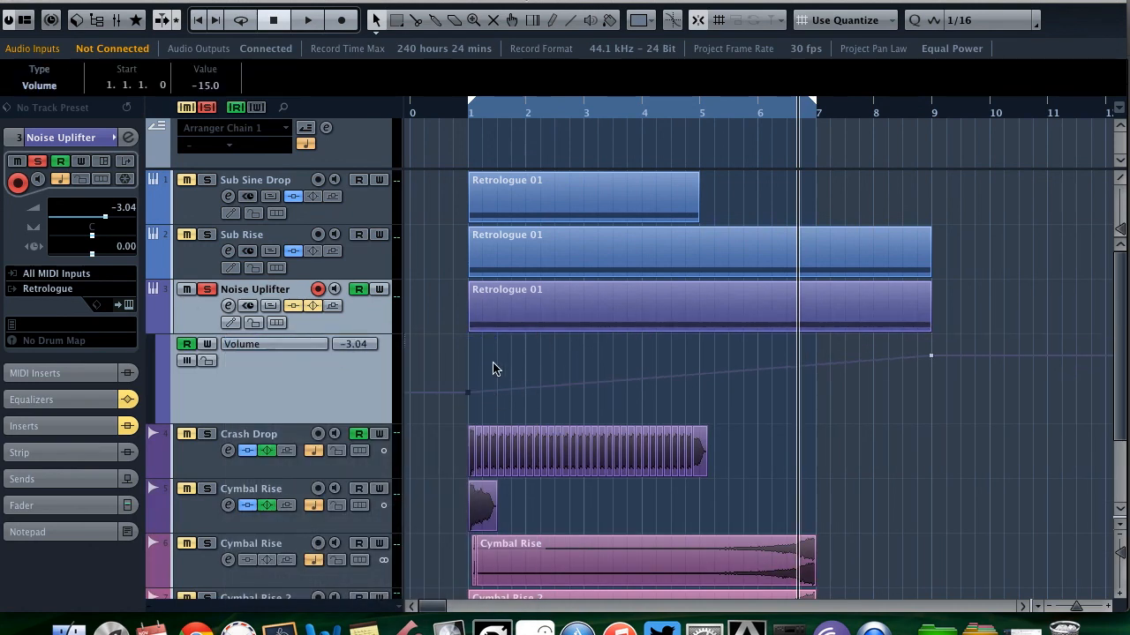
{"action": "left_click_drag", "start_coordinate": [971, 411], "coordinate": [910, 353]}
{"action": "left_click", "coordinate": [269, 346]}
{"action": "left_click", "coordinate": [230, 332]}
{"action": "left_click", "coordinate": [156, 324]}
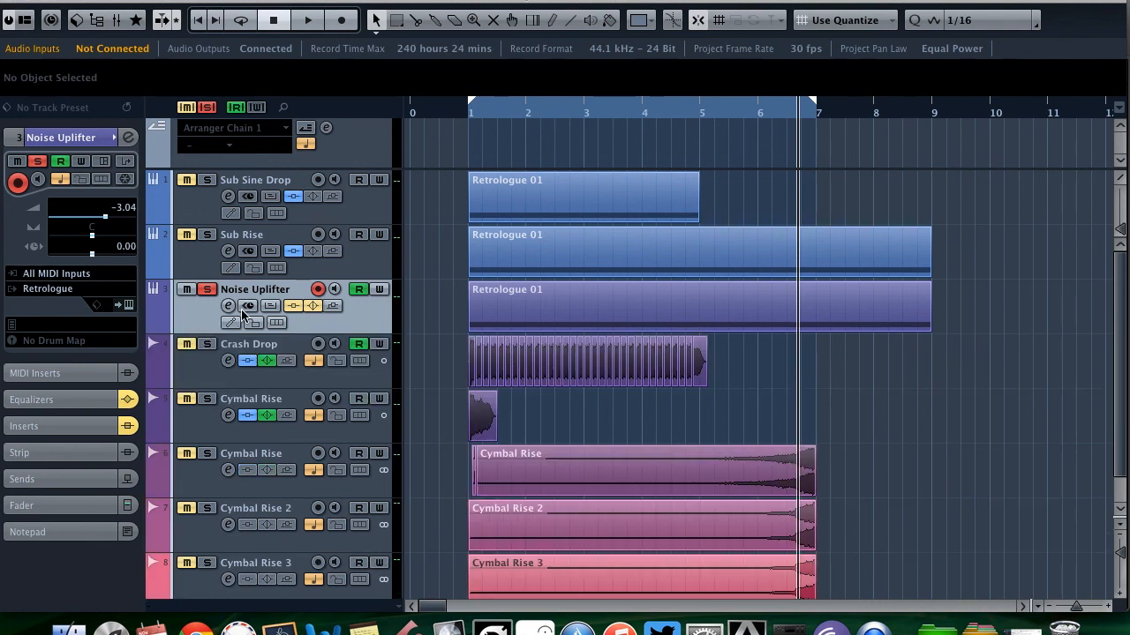
Step: Take the RoomWorks SE insert on the Noise Uplifter out of bypass and review its reverb settings
{"action": "left_click", "coordinate": [79, 399]}
{"action": "left_click", "coordinate": [53, 198]}
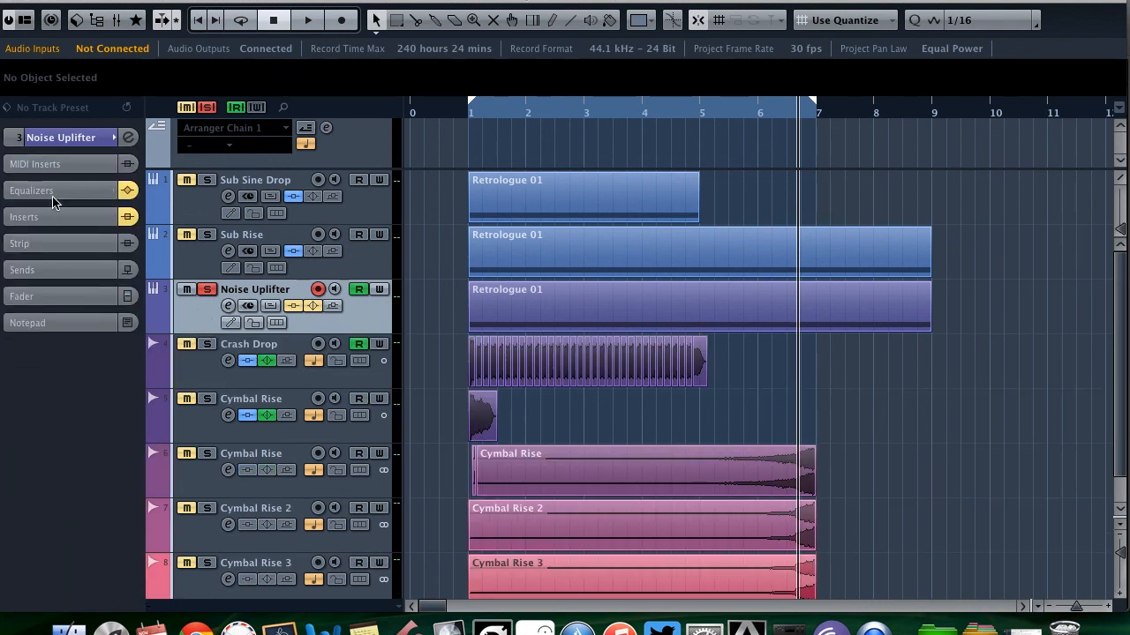
{"action": "left_click", "coordinate": [53, 216]}
{"action": "left_click", "coordinate": [128, 248]}
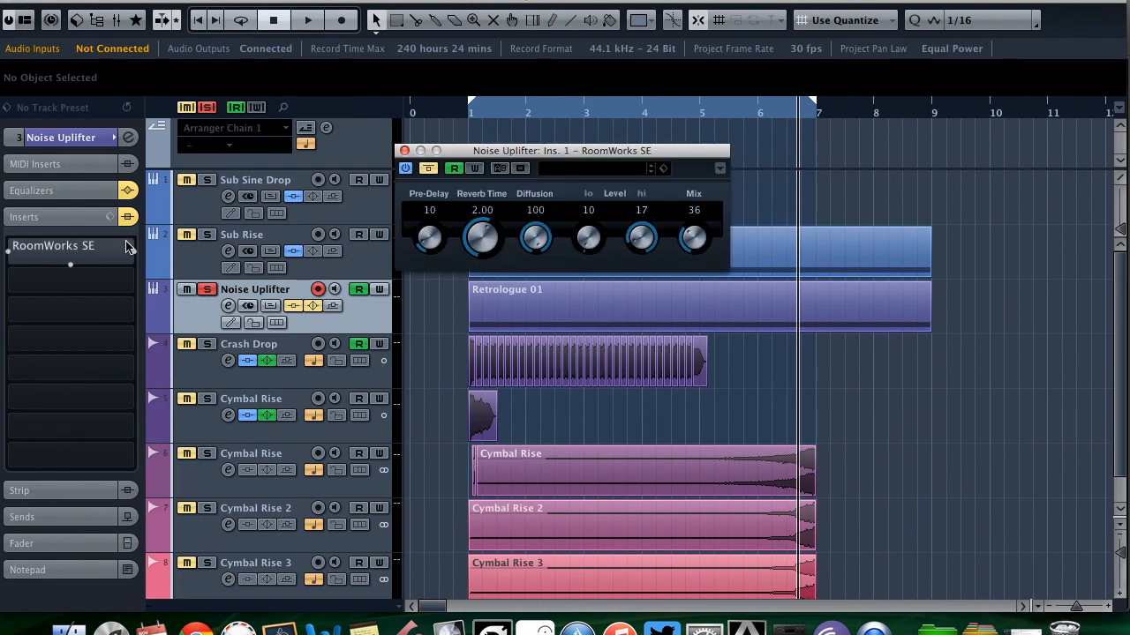
{"action": "left_click", "coordinate": [128, 248]}
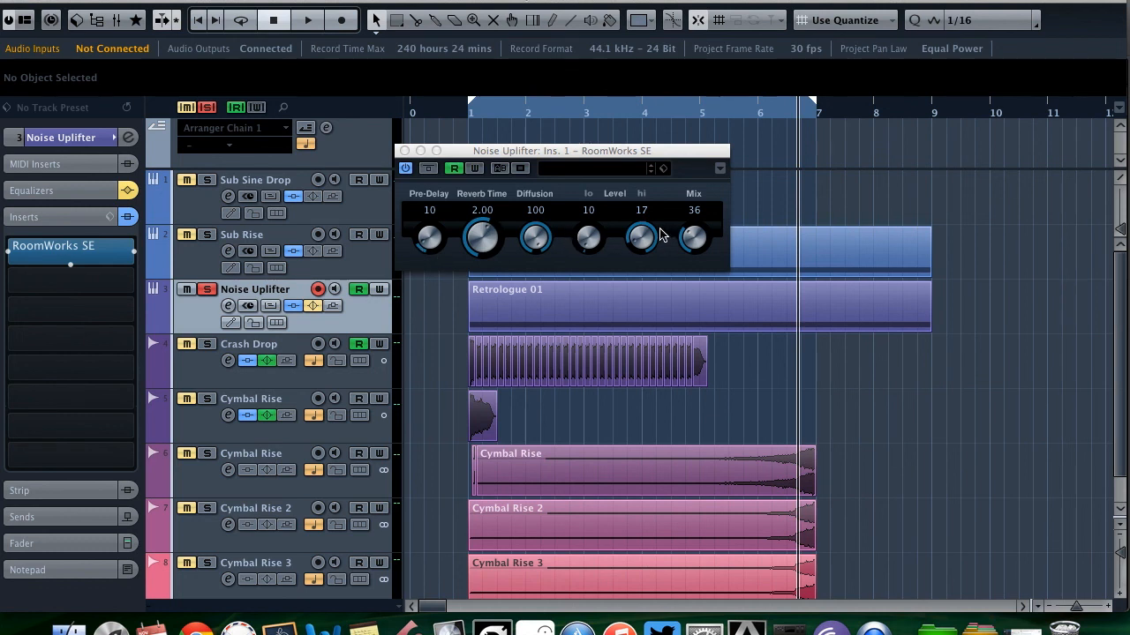
{"action": "left_click", "coordinate": [404, 151]}
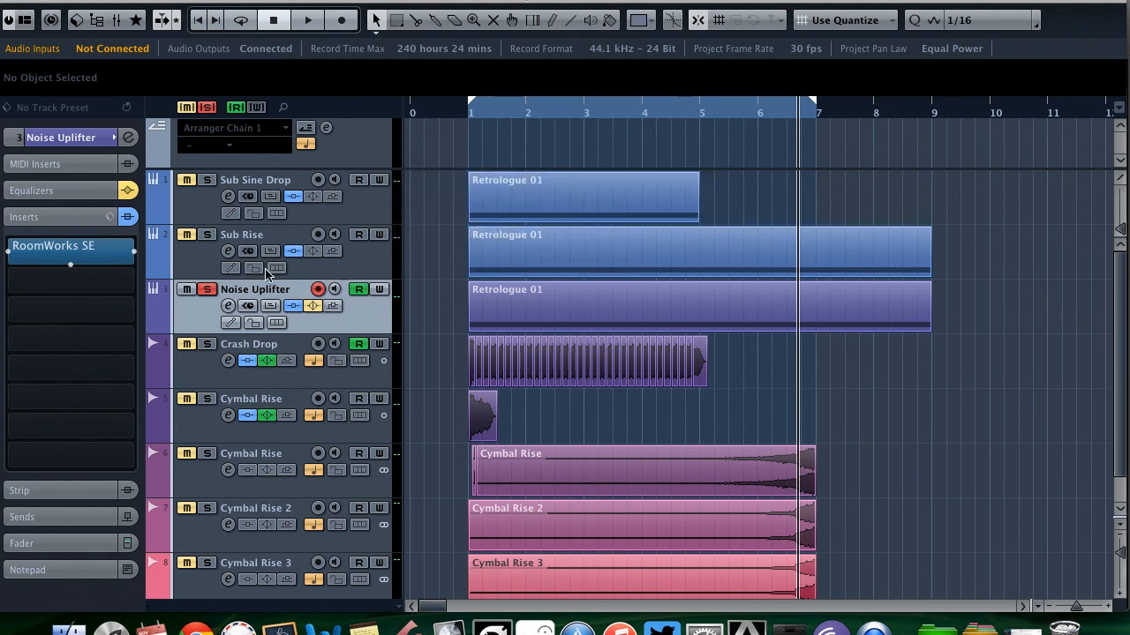
{"action": "left_click", "coordinate": [78, 247]}
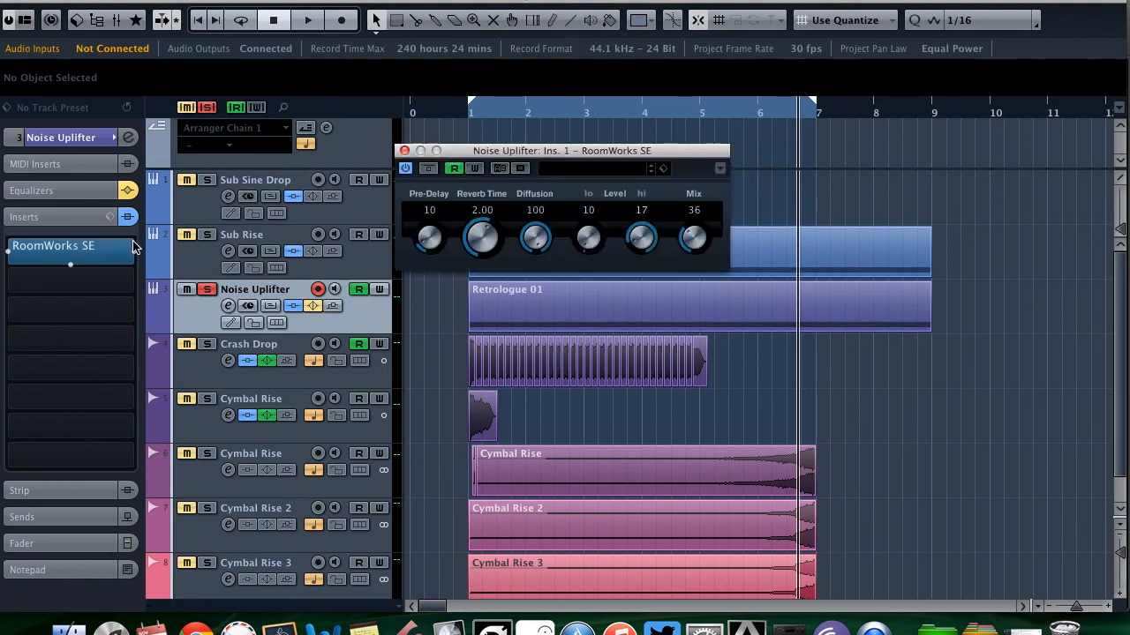
{"action": "left_click", "coordinate": [404, 151]}
Step: Show the Noise Uplifter's RoomWorks SE Mix automation and inspect its end point at bar 9
{"action": "left_click", "coordinate": [155, 319]}
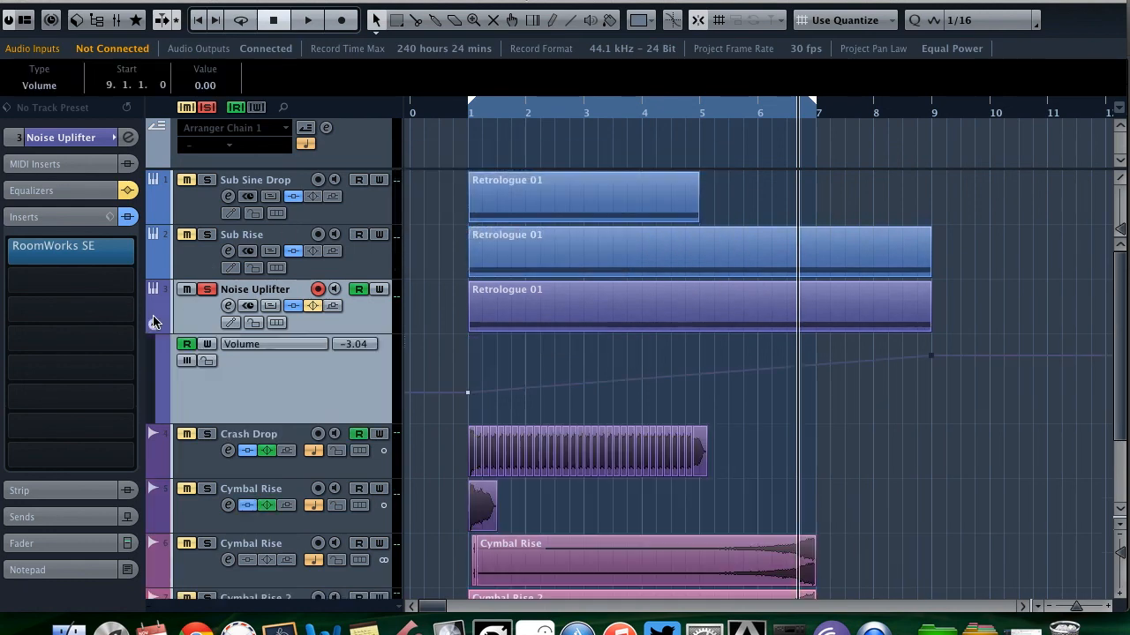
{"action": "left_click", "coordinate": [254, 352]}
{"action": "left_click", "coordinate": [264, 351]}
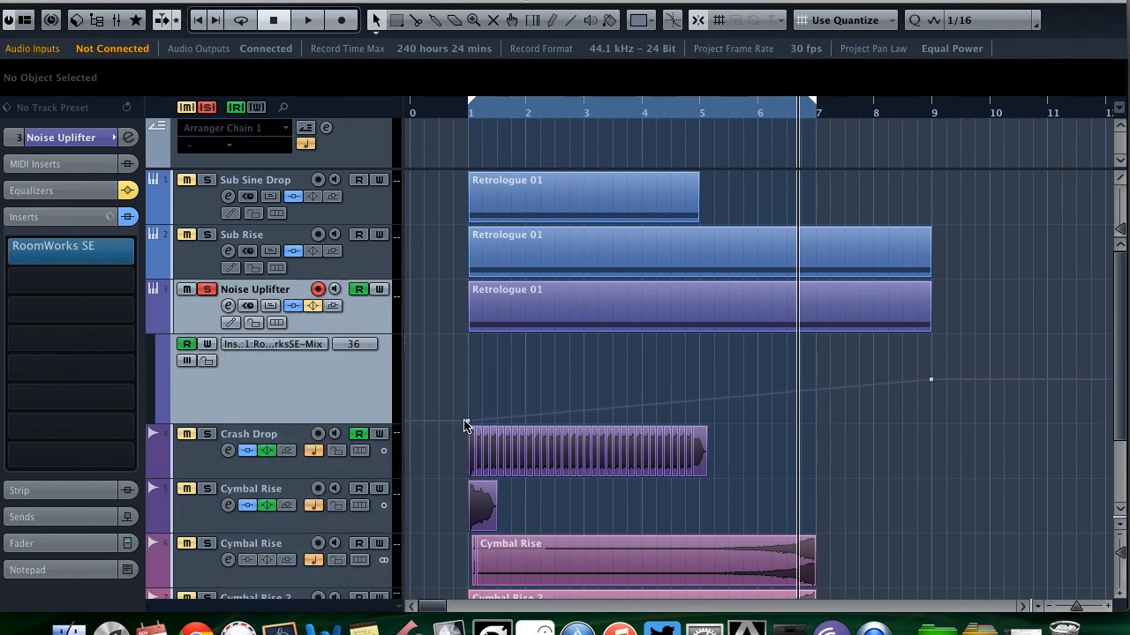
{"action": "left_click_drag", "start_coordinate": [945, 404], "coordinate": [927, 378]}
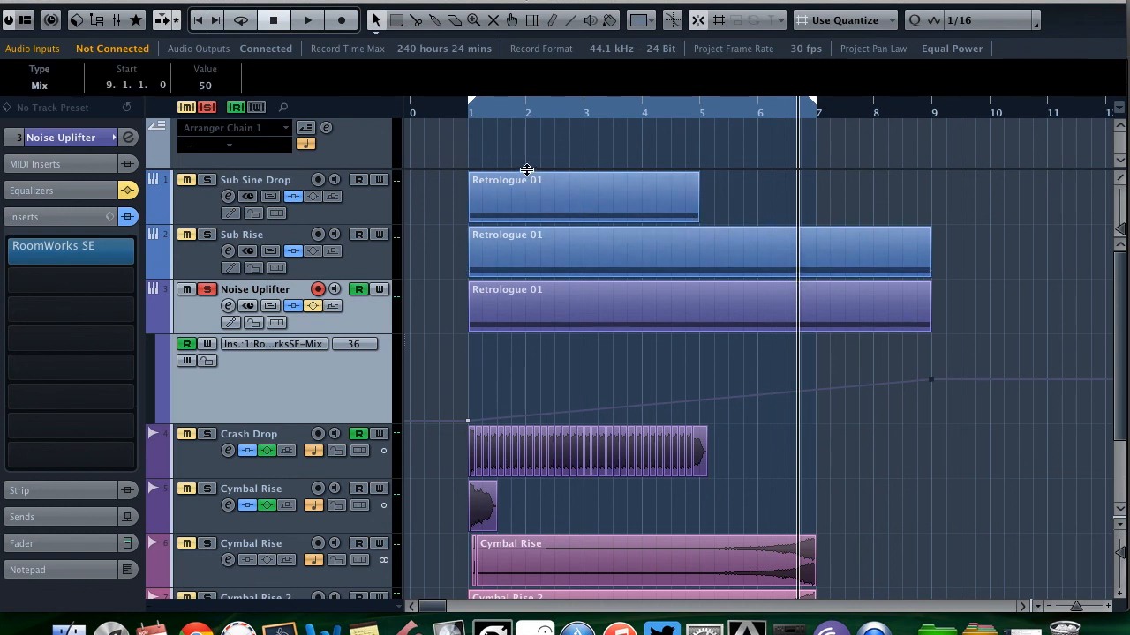
Step: Review the Noise Uplifter's equalizer settings and take the EQ out of bypass
{"action": "left_click", "coordinate": [457, 120]}
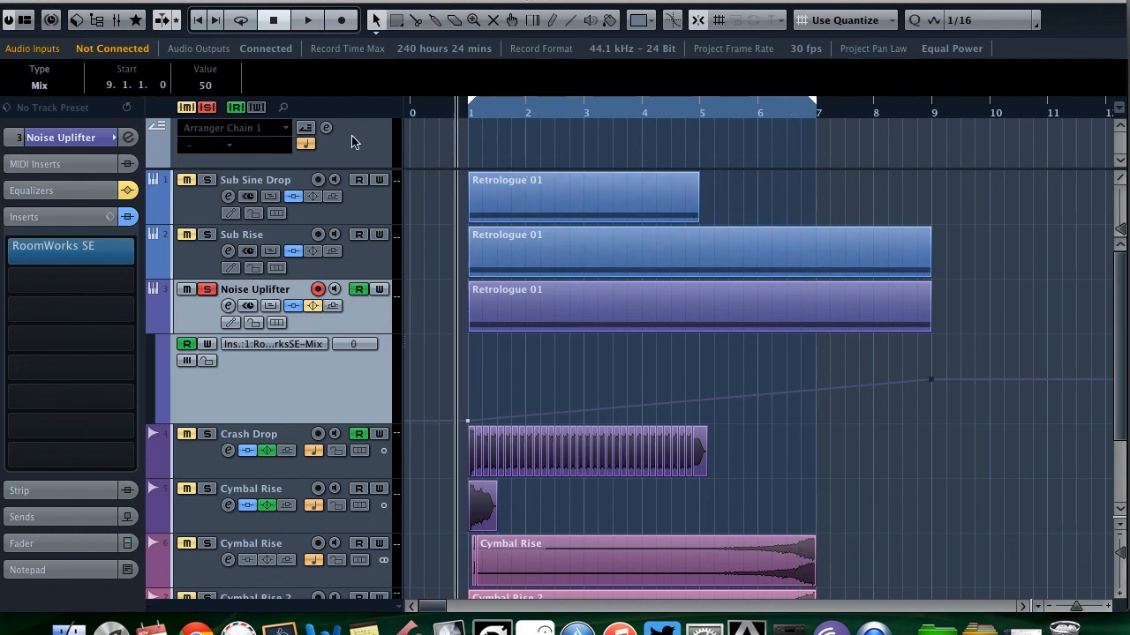
{"action": "left_click", "coordinate": [99, 192]}
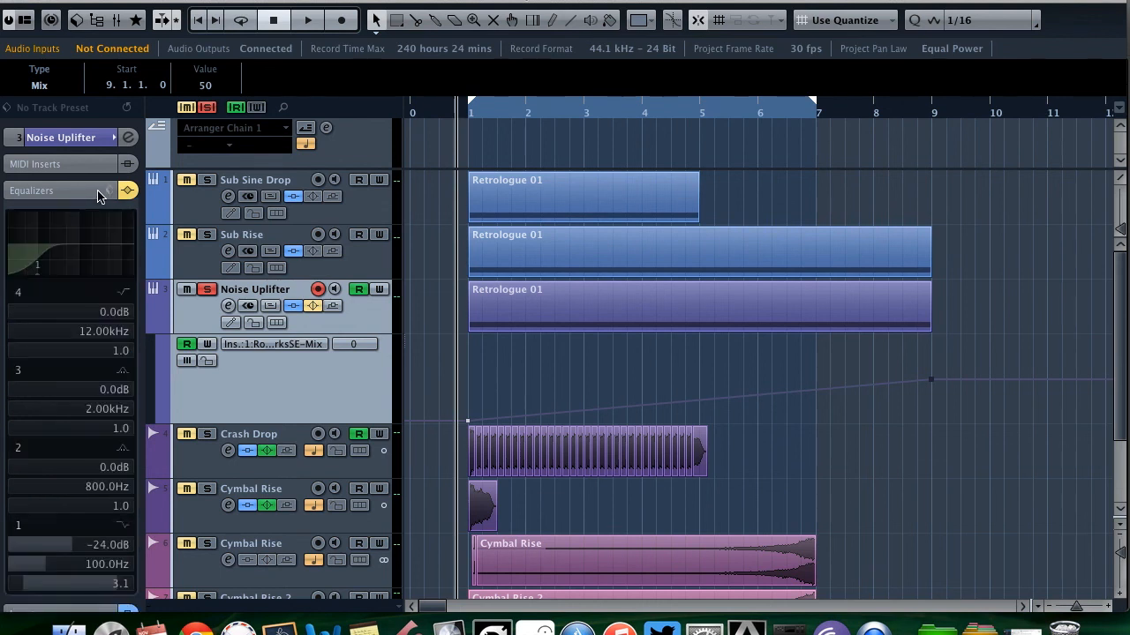
{"action": "left_click", "coordinate": [126, 193]}
{"action": "left_click", "coordinate": [66, 192]}
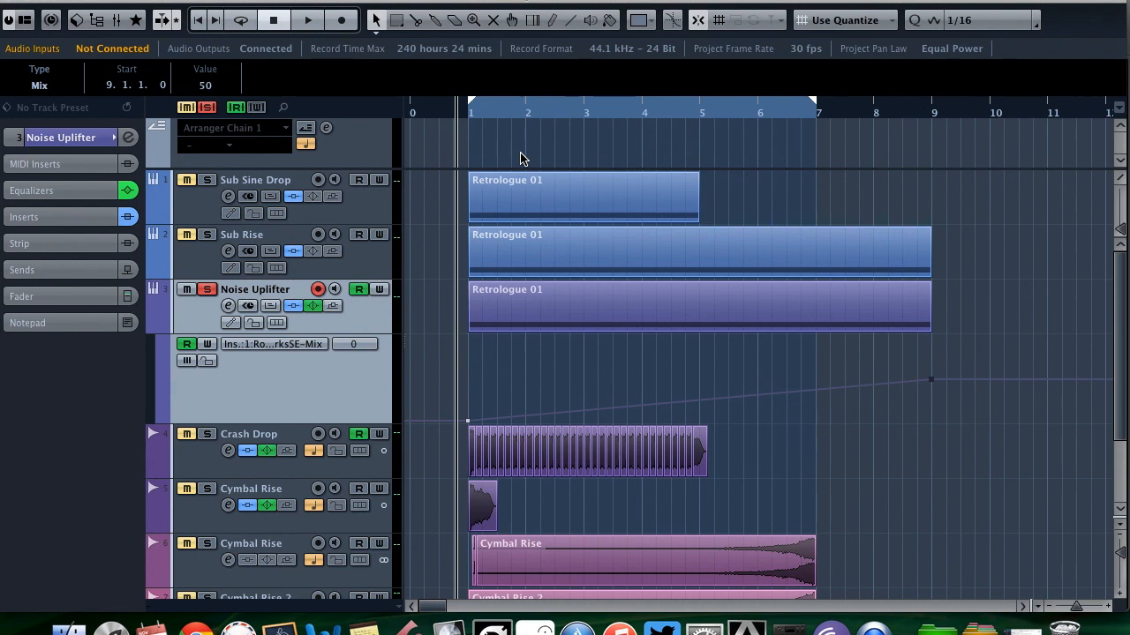
Step: Audition the Noise Uplifter with reverb and EQ from just before bar 1 through bar 9, and turn off its solo
{"action": "key", "text": "space"}
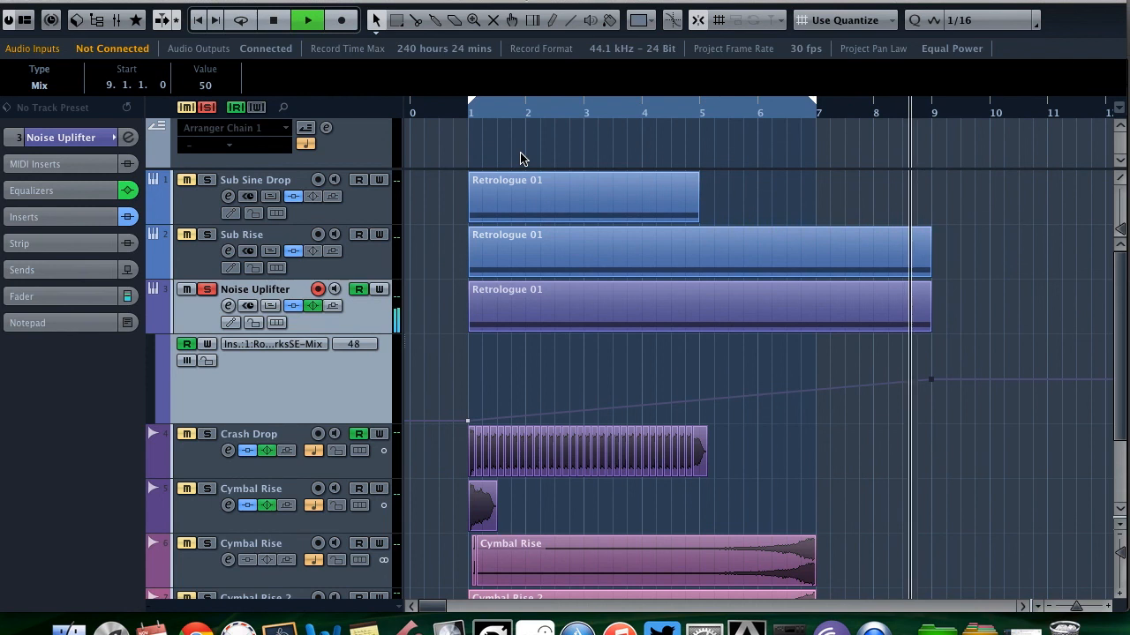
{"action": "key", "text": "space"}
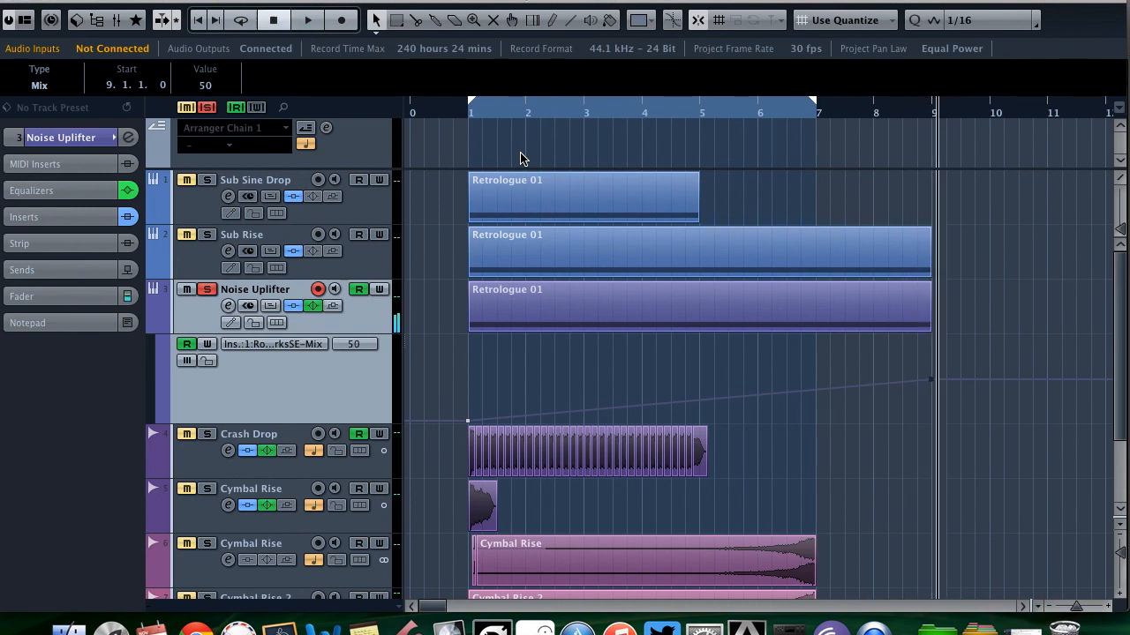
{"action": "left_click", "coordinate": [164, 344]}
{"action": "left_click", "coordinate": [208, 290]}
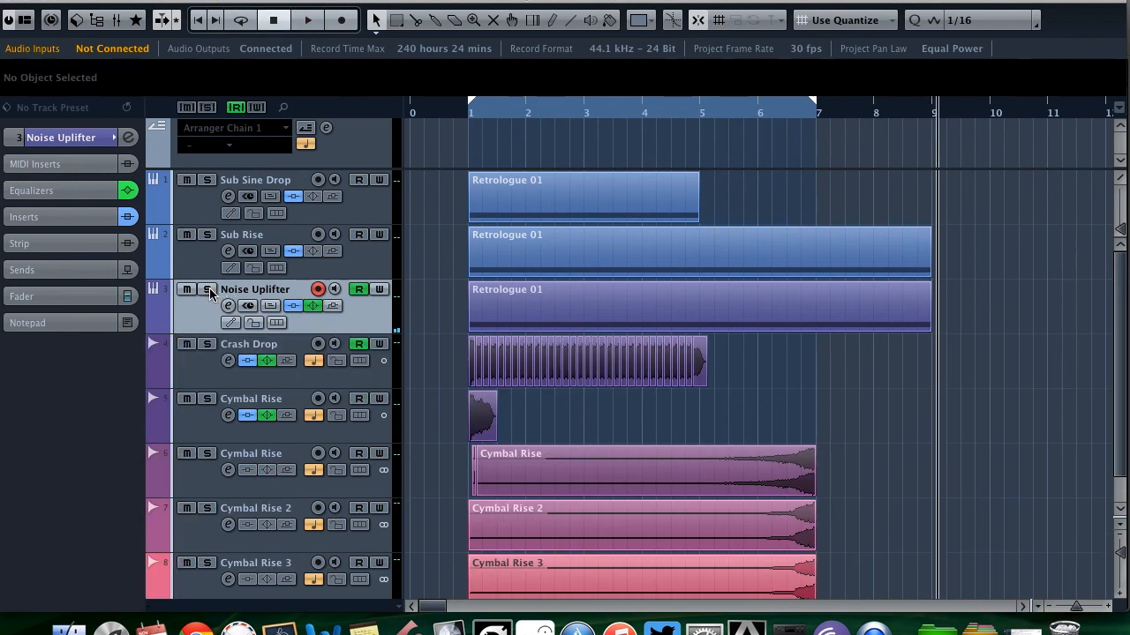
Step: Solo the Crash Drop track and play it from before bar 1 to just past bar 5
{"action": "left_click", "coordinate": [207, 349]}
{"action": "left_click", "coordinate": [463, 116]}
{"action": "scroll", "coordinate": [481, 315], "scroll_direction": "up", "scroll_amount": 6}
{"action": "scroll", "coordinate": [481, 315], "scroll_direction": "down", "scroll_amount": 7}
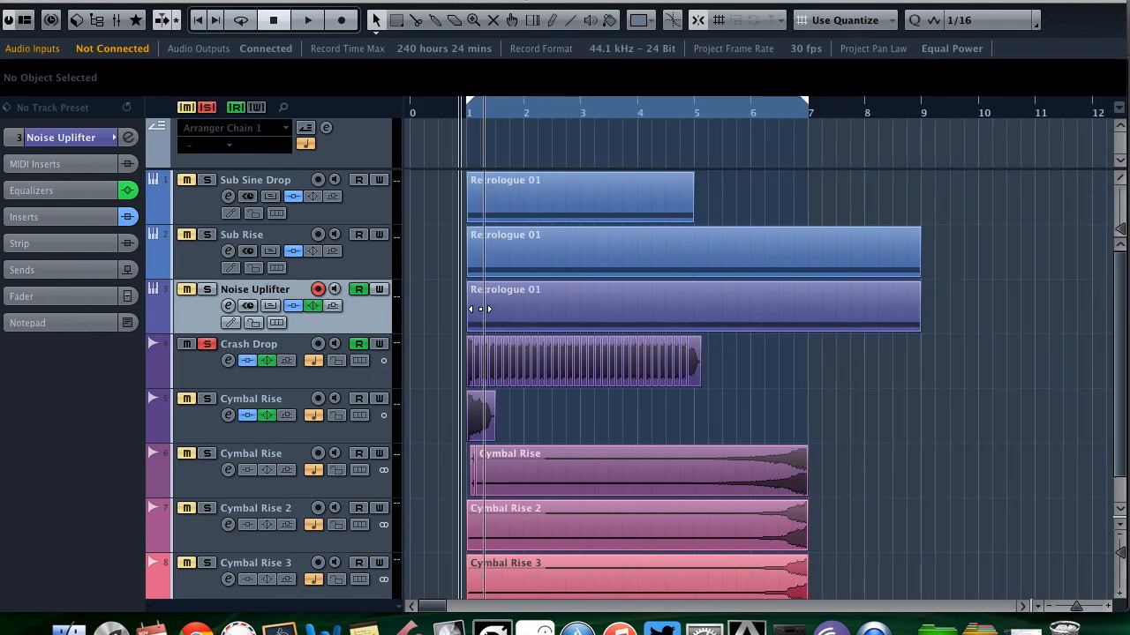
{"action": "key", "text": "space"}
{"action": "key", "text": "space"}
{"action": "left_click", "coordinate": [431, 110]}
{"action": "scroll", "coordinate": [460, 245], "scroll_direction": "up", "scroll_amount": 5}
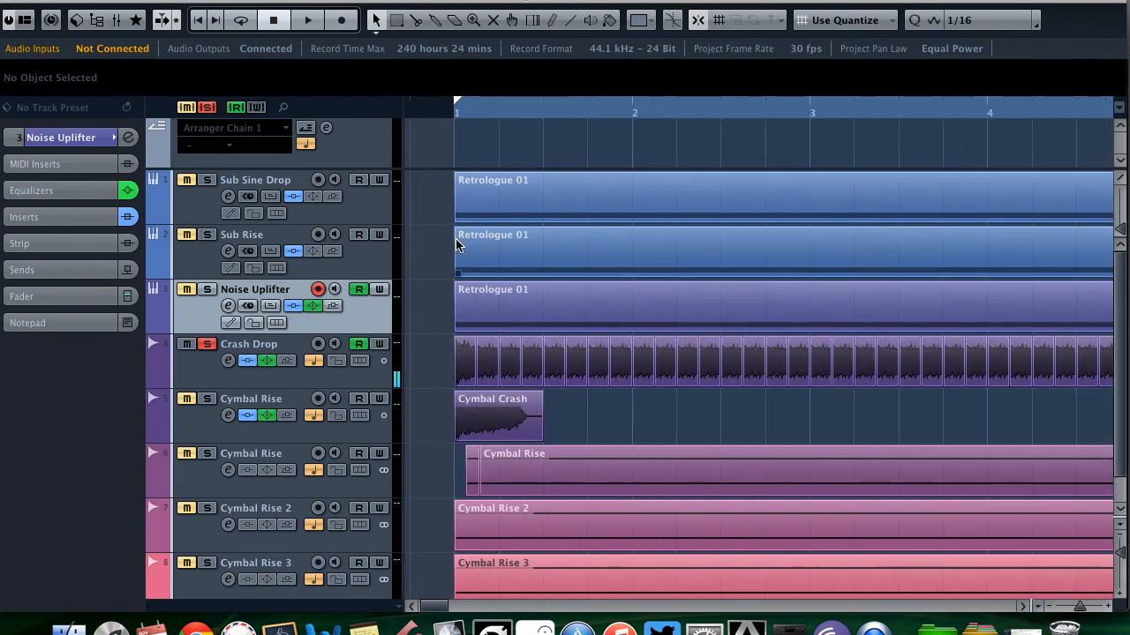
{"action": "key", "text": "space"}
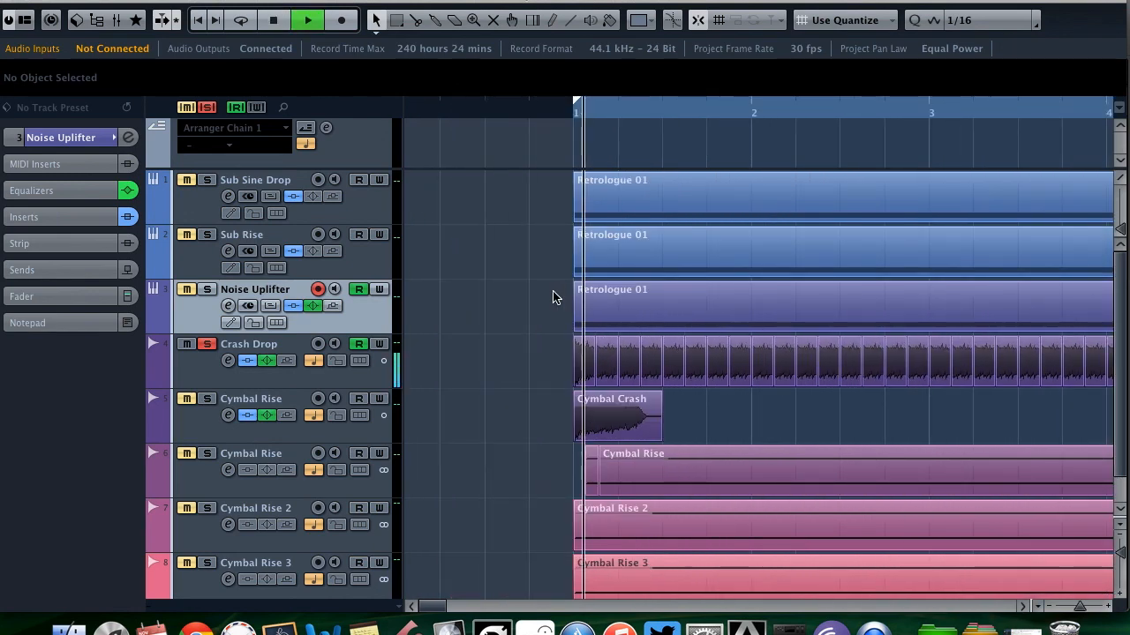
{"action": "scroll", "coordinate": [553, 298], "scroll_direction": "down", "scroll_amount": 3}
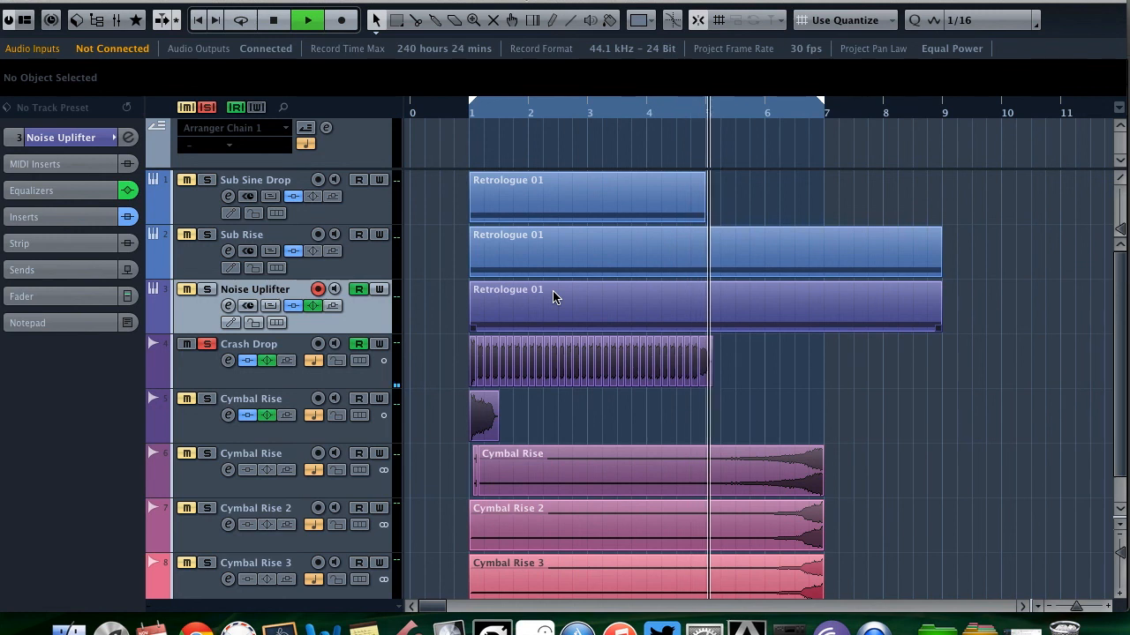
{"action": "key", "text": "space"}
Step: Show the Crash Drop's Volume automation lane to examine its fade, and turn off the track's solo
{"action": "left_click", "coordinate": [217, 369]}
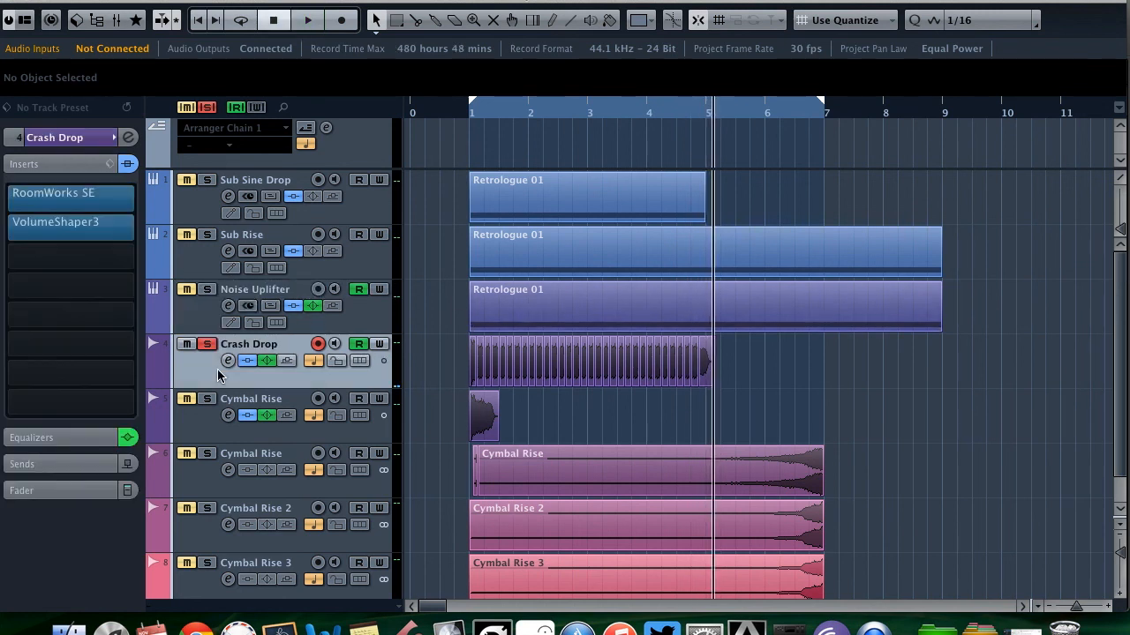
{"action": "left_click", "coordinate": [154, 380]}
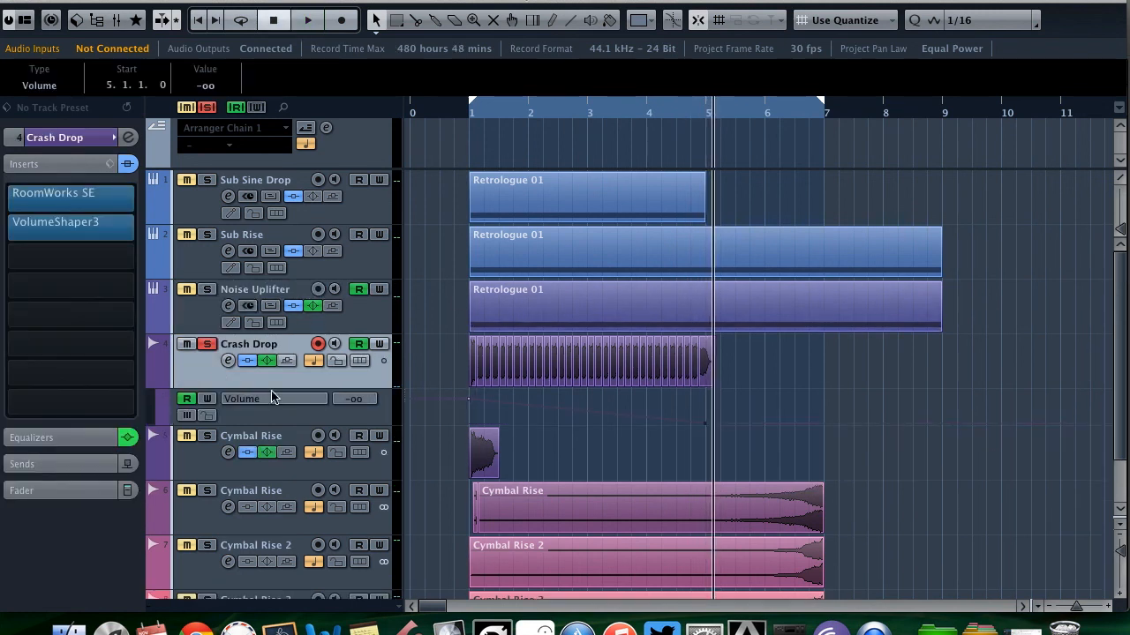
{"action": "scroll", "coordinate": [587, 417], "scroll_direction": "up", "scroll_amount": 3}
{"action": "scroll", "coordinate": [587, 418], "scroll_direction": "left", "scroll_amount": 5}
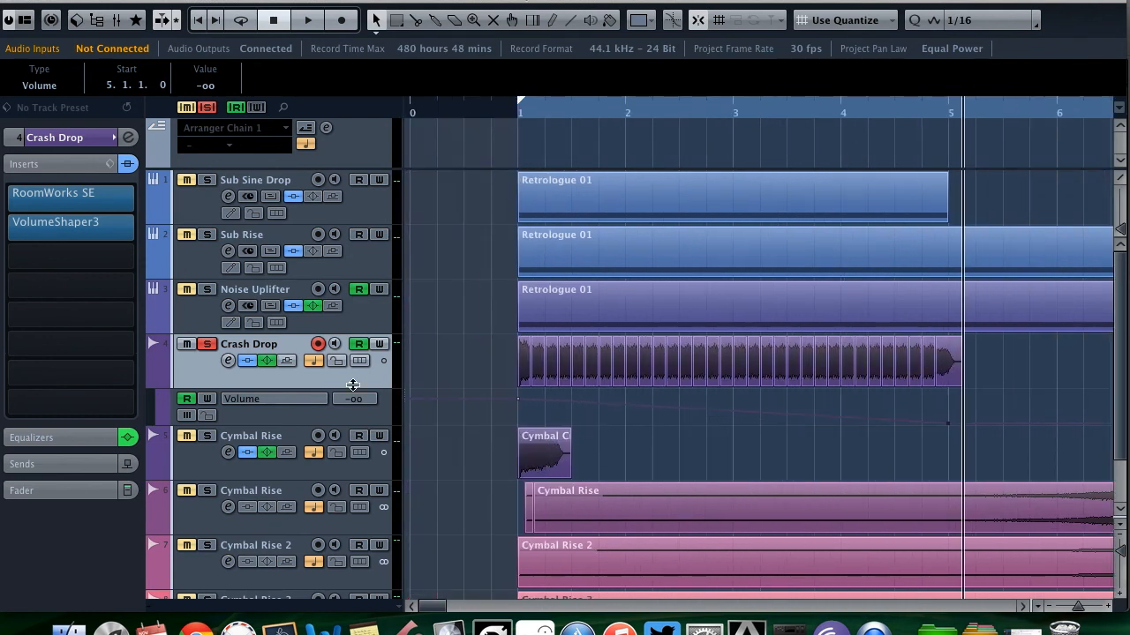
{"action": "left_click", "coordinate": [208, 345]}
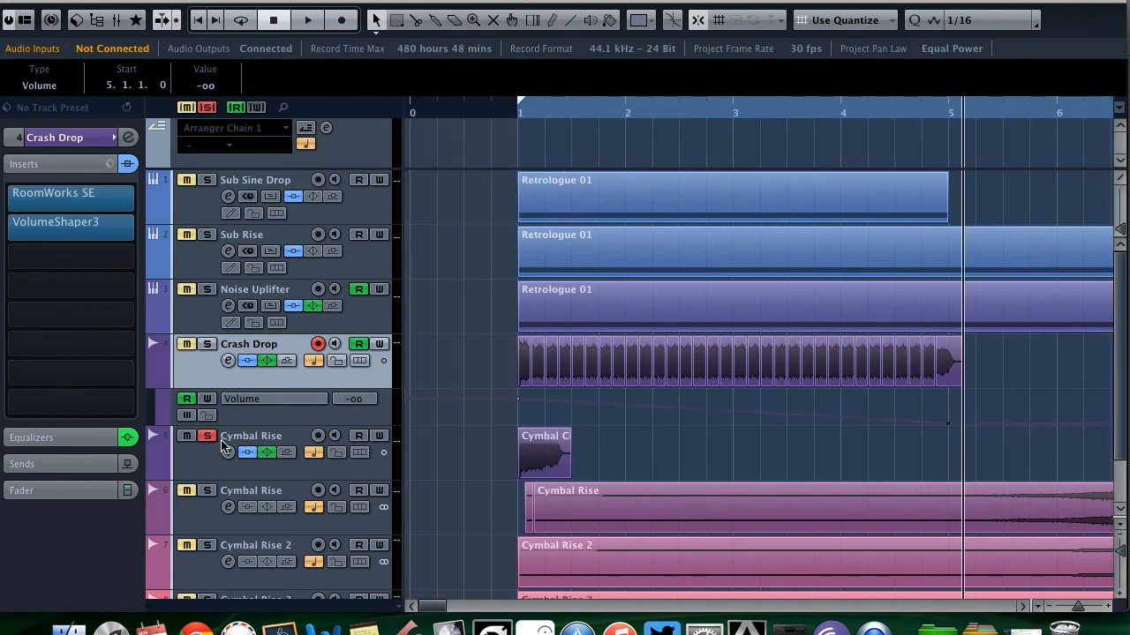
Step: Bypass RoomWorks SE on the Cymbal Rise track holding the Cymbal Crash clip, and audition that track soloed from just before bar 1
{"action": "left_click", "coordinate": [206, 467]}
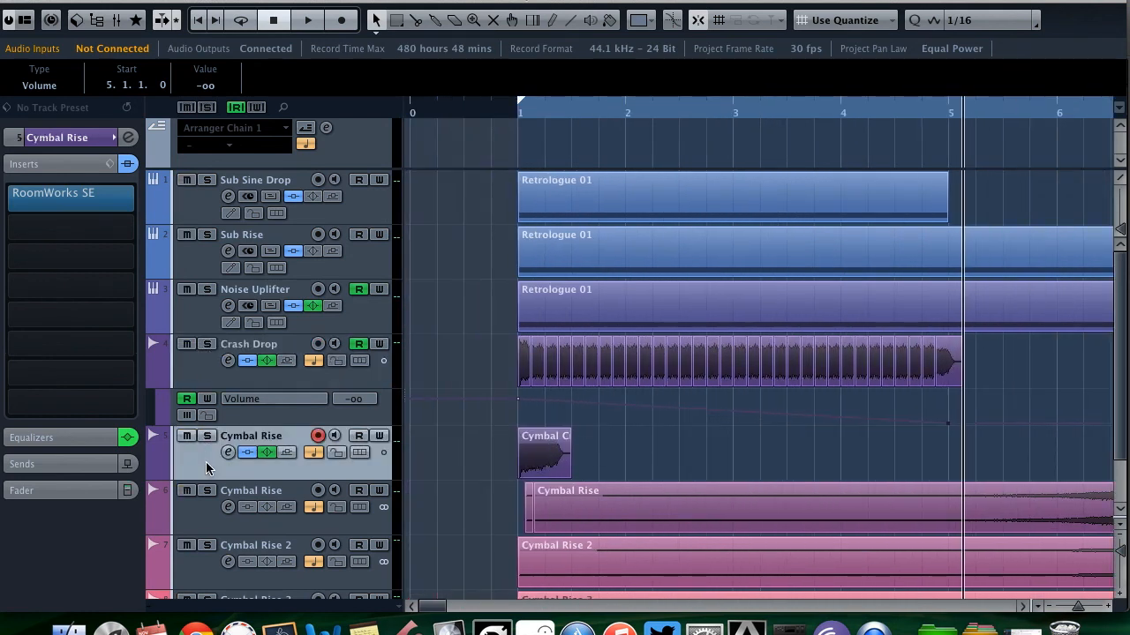
{"action": "left_click", "coordinate": [11, 196]}
{"action": "left_click", "coordinate": [505, 117]}
{"action": "key", "text": "s"}
{"action": "key", "text": "space"}
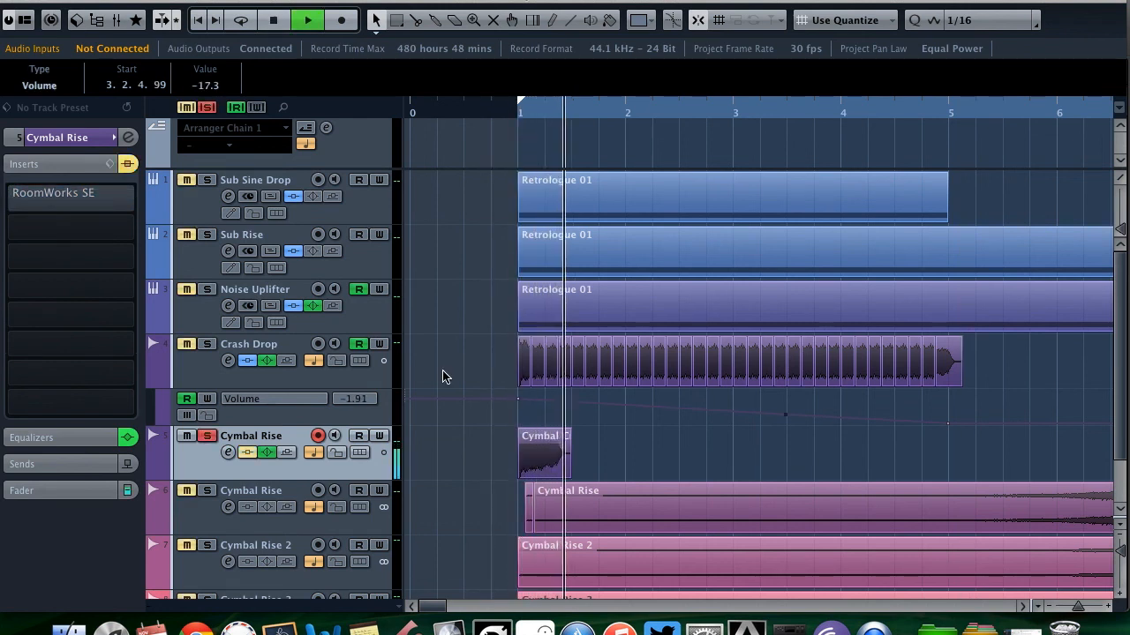
{"action": "key", "text": "space"}
{"action": "left_click", "coordinate": [207, 436]}
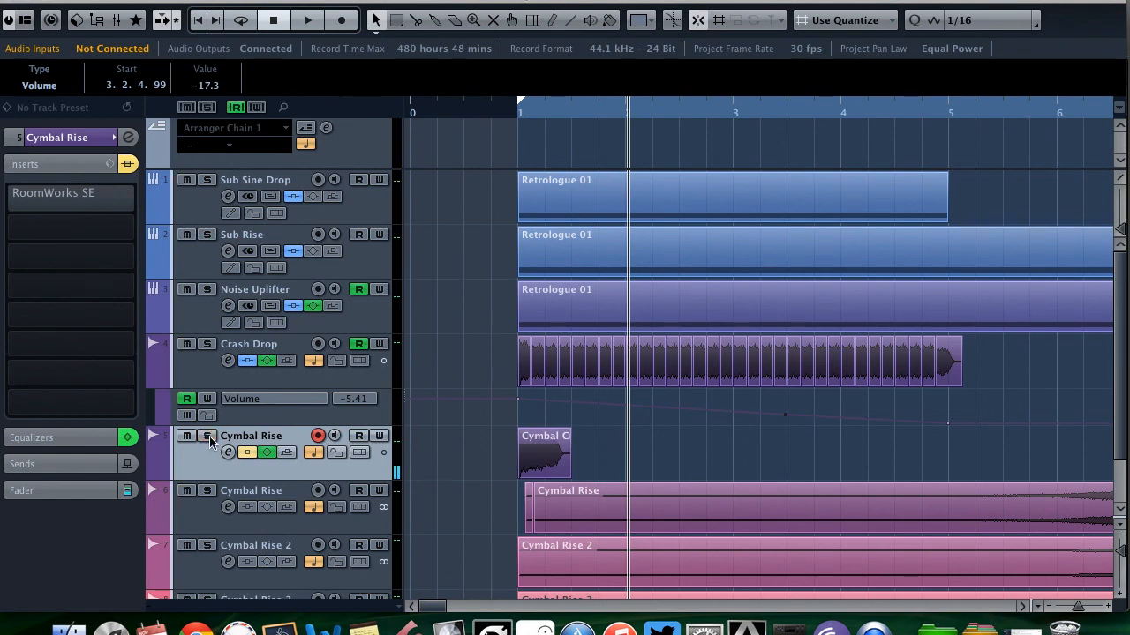
Step: Split the Cymbal Crash clip on the first Cymbal Rise track after an opening slice 0.0.2.0 long
{"action": "scroll", "coordinate": [427, 441], "scroll_direction": "down", "scroll_amount": 3}
{"action": "scroll", "coordinate": [490, 472], "scroll_direction": "up", "scroll_amount": 5}
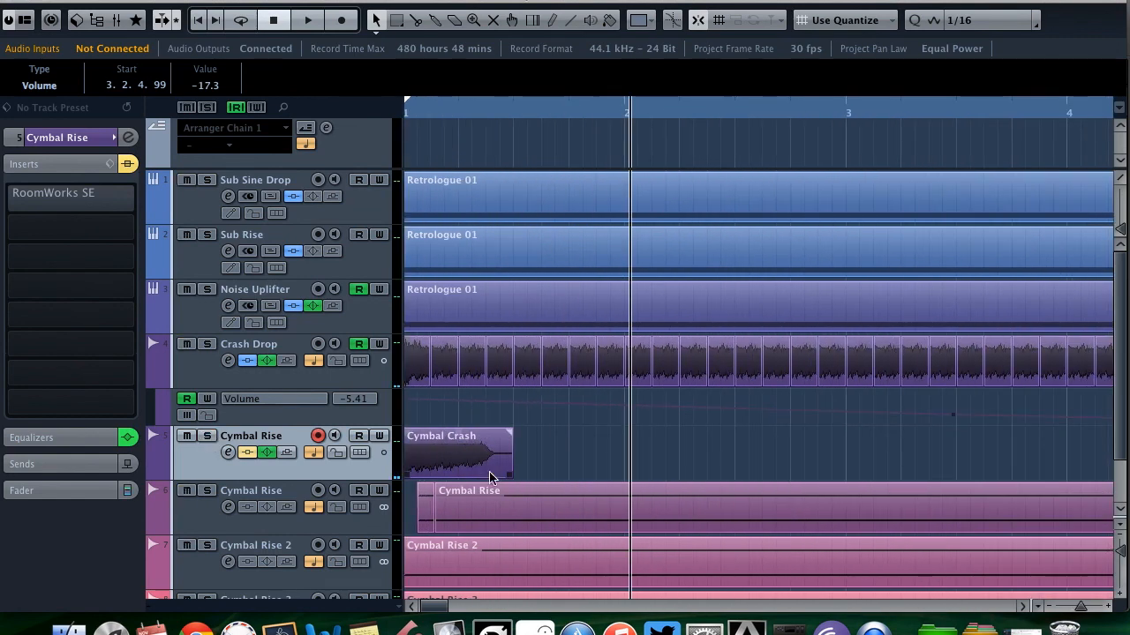
{"action": "scroll", "coordinate": [493, 467], "scroll_direction": "left", "scroll_amount": 3}
{"action": "scroll", "coordinate": [493, 467], "scroll_direction": "up", "scroll_amount": 1}
{"action": "scroll", "coordinate": [490, 472], "scroll_direction": "up", "scroll_amount": 4}
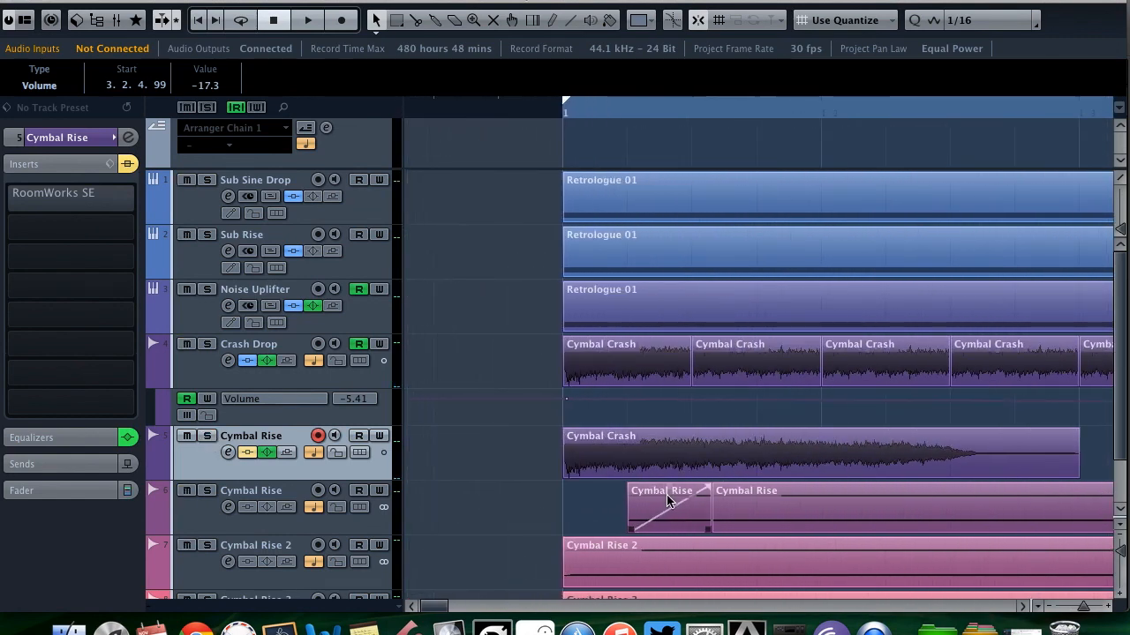
{"action": "scroll", "coordinate": [671, 500], "scroll_direction": "right", "scroll_amount": 3}
{"action": "left_click", "coordinate": [556, 471], "text": "alt"}
{"action": "left_click", "coordinate": [671, 469], "text": "alt"}
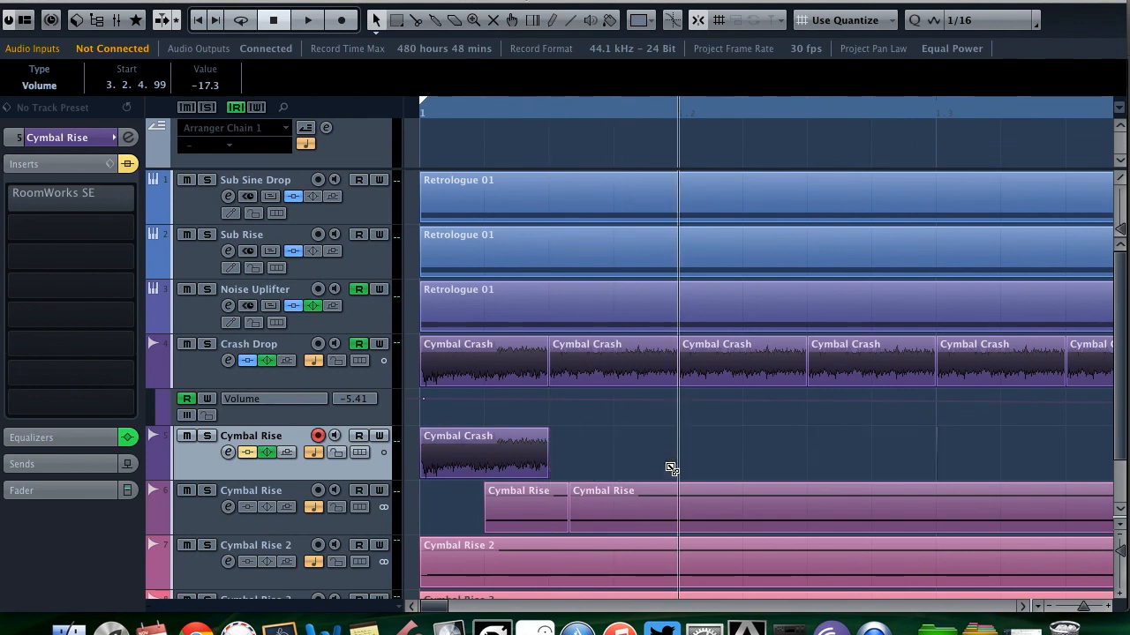
Step: Place the cymbal's tail at 1.3.1 and duplicate the opening slice to fill the space before it
{"action": "left_click", "coordinate": [375, 19]}
{"action": "left_click", "coordinate": [729, 447]}
{"action": "left_click_drag", "start_coordinate": [731, 448], "coordinate": [972, 433]}
{"action": "left_click", "coordinate": [754, 452], "text": "alt"}
{"action": "key", "text": "super+z"}
{"action": "left_click_drag", "start_coordinate": [644, 458], "coordinate": [762, 459]}
{"action": "key", "text": "super+d"}
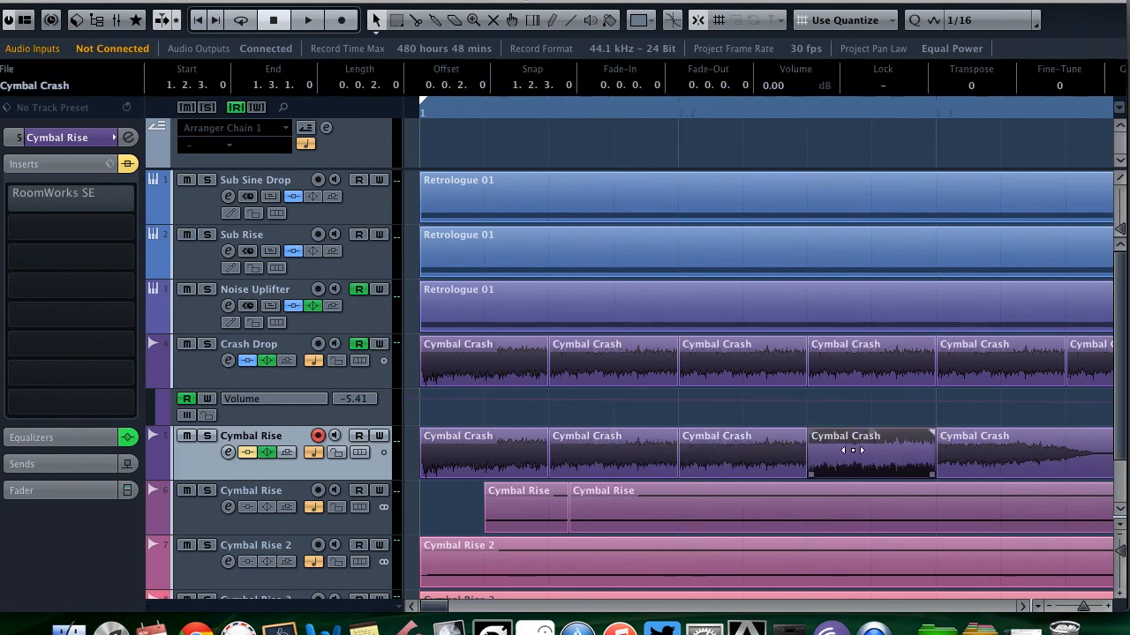
Step: Extend the repeated cymbal slices up to 1.4.3 and place the tail directly after the last copy
{"action": "key", "text": "g"}
{"action": "left_click_drag", "start_coordinate": [902, 453], "coordinate": [1011, 455]}
{"action": "left_click_drag", "start_coordinate": [937, 448], "coordinate": [764, 451]}
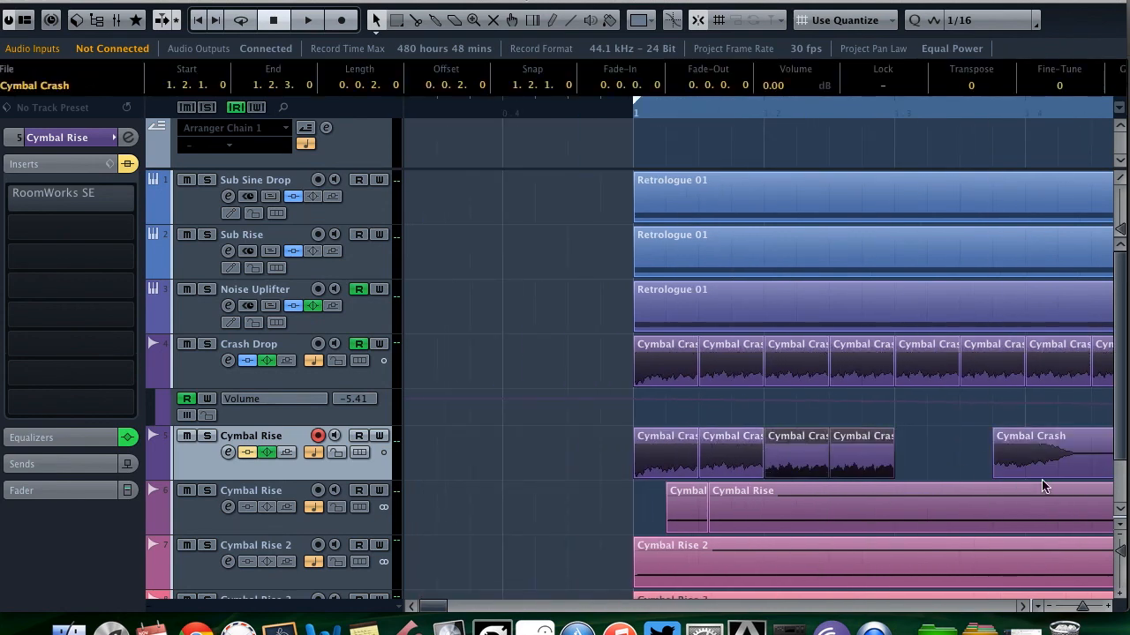
{"action": "scroll", "coordinate": [1044, 486], "scroll_direction": "right", "scroll_amount": 2}
{"action": "key", "text": "g"}
{"action": "key", "text": "g"}
{"action": "scroll", "coordinate": [1023, 487], "scroll_direction": "right", "scroll_amount": 3}
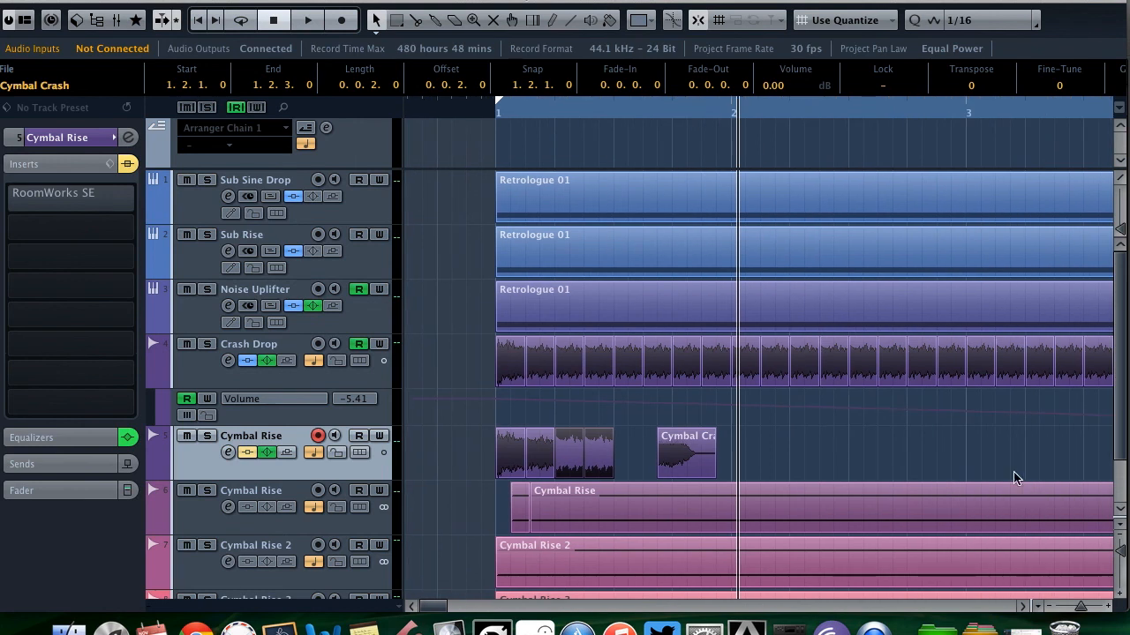
{"action": "left_click_drag", "start_coordinate": [685, 461], "coordinate": [788, 461]}
{"action": "left_click_drag", "start_coordinate": [639, 457], "coordinate": [544, 459]}
{"action": "left_click_drag", "start_coordinate": [545, 459], "coordinate": [638, 459]}
{"action": "left_click_drag", "start_coordinate": [805, 463], "coordinate": [746, 465]}
Step: Solo the Cymbal Rise track with the repeated slices and audition it from bar 1 to just past bar 2
{"action": "left_click", "coordinate": [207, 436]}
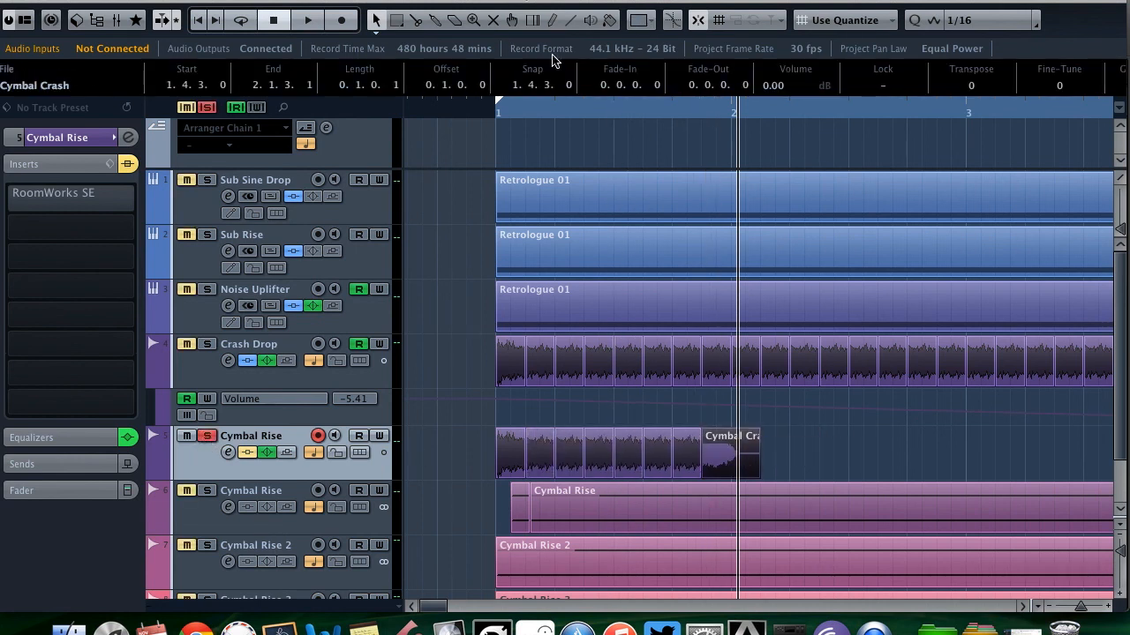
{"action": "left_click", "coordinate": [496, 113]}
{"action": "key", "text": "space"}
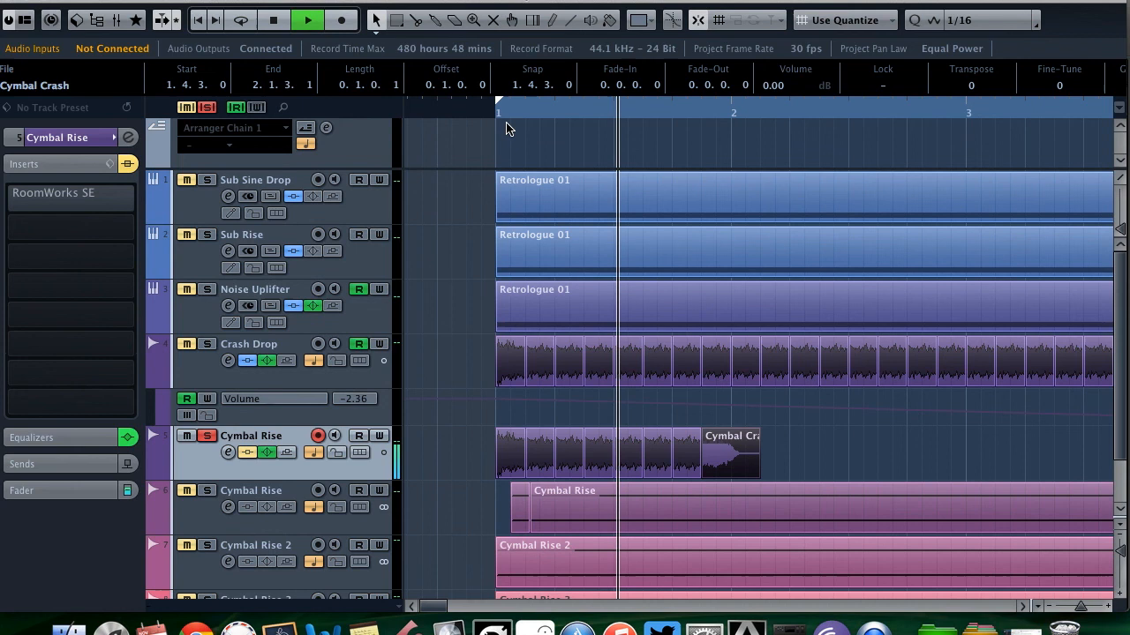
{"action": "key", "text": "space"}
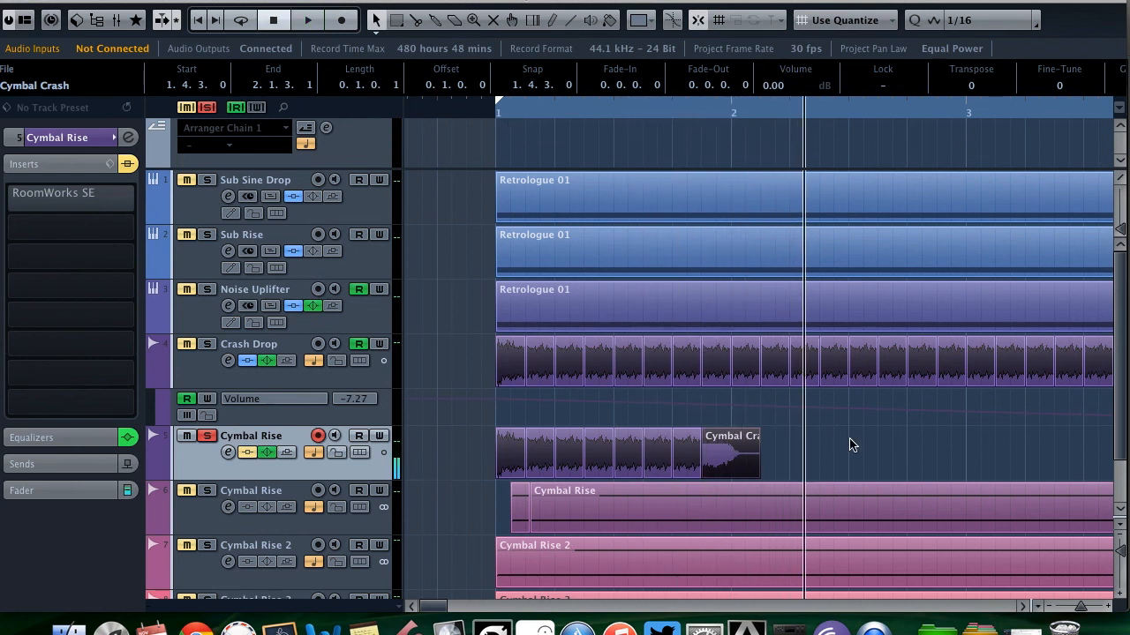
Step: Undo the cymbal slicing to restore the single Cymbal Crash clip from 1.1.1 to 1.3.1
{"action": "left_click", "coordinate": [850, 440]}
{"action": "left_click_drag", "start_coordinate": [759, 460], "coordinate": [615, 475]}
{"action": "scroll", "coordinate": [616, 475], "scroll_direction": "down", "scroll_amount": 5}
{"action": "scroll", "coordinate": [616, 475], "scroll_direction": "down", "scroll_amount": 3}
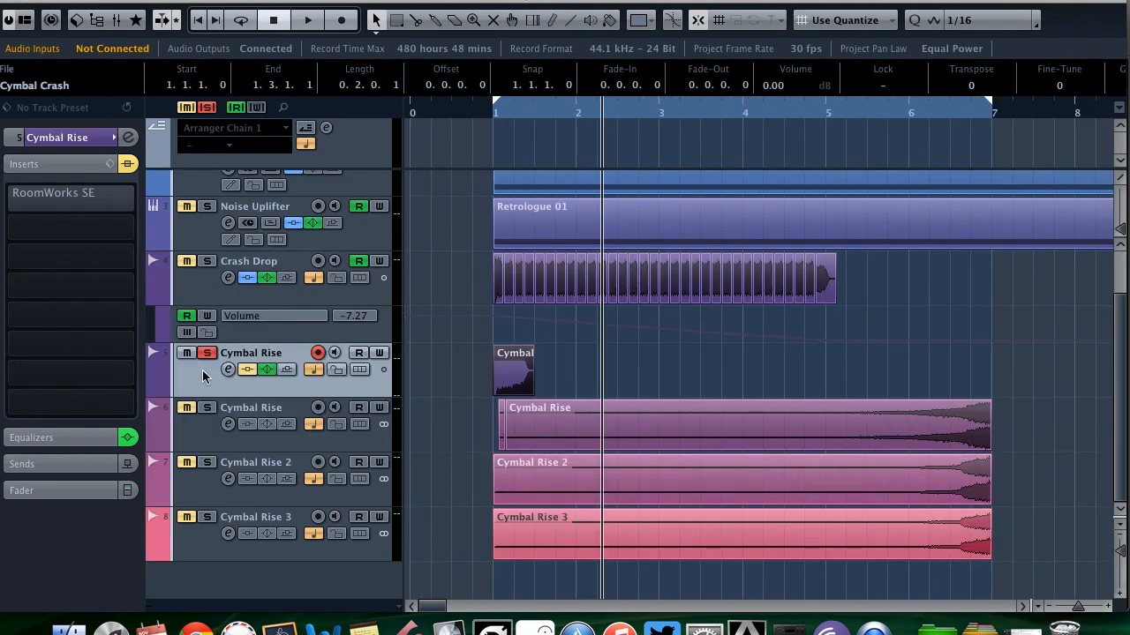
Step: Switch the solo from the Cymbal Rise track to Crash Drop and hide the Crash Drop's Volume automation lane
{"action": "left_click", "coordinate": [201, 289]}
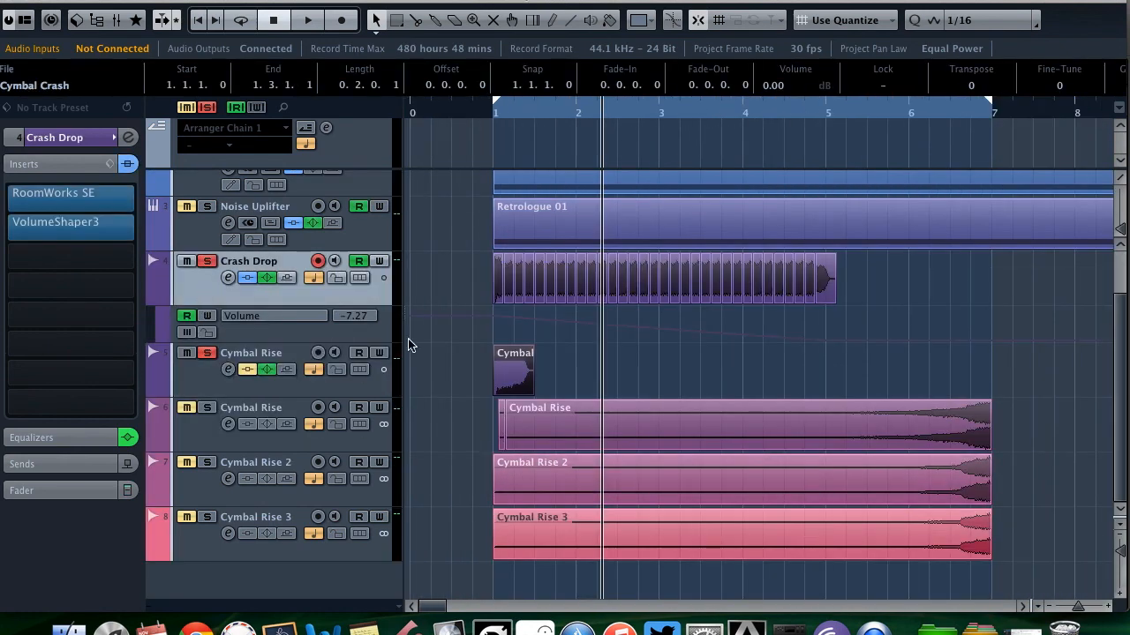
{"action": "left_click", "coordinate": [494, 334]}
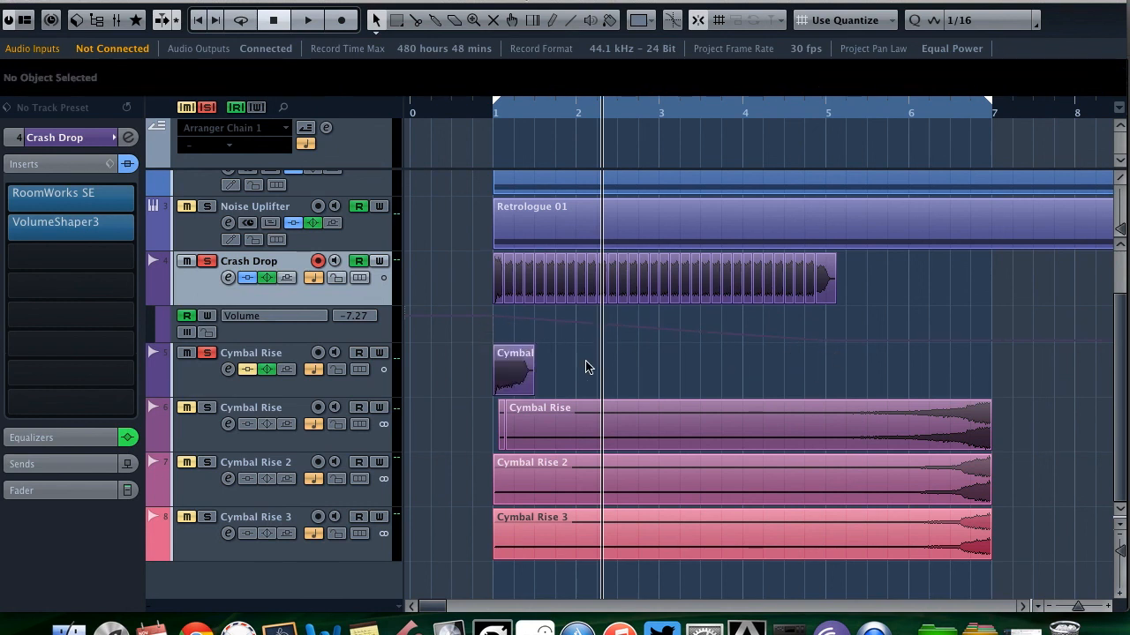
{"action": "key", "text": "g"}
{"action": "key", "text": "g"}
{"action": "left_click", "coordinate": [156, 294]}
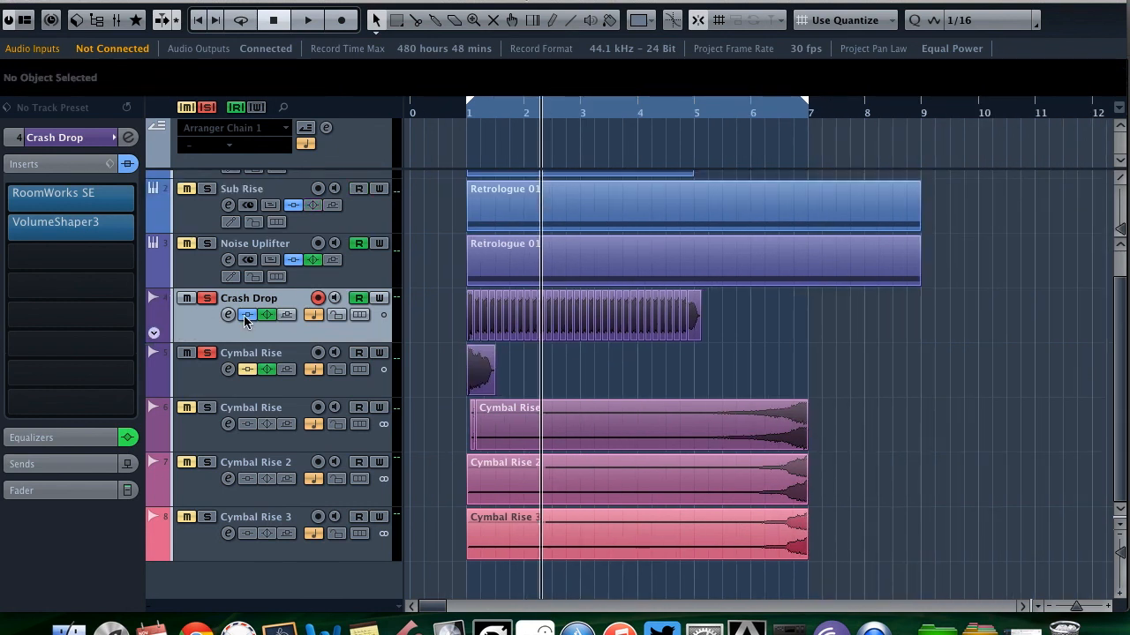
{"action": "left_click", "coordinate": [206, 353]}
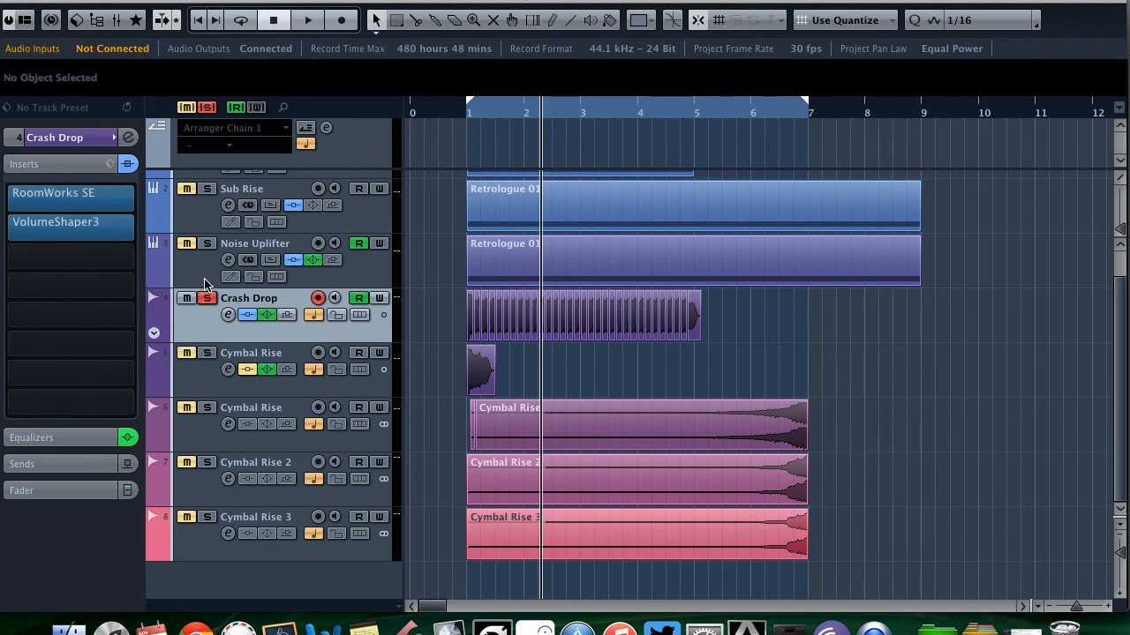
Step: Examine the RoomWorks SE reverb and VolumeShaper3 curve settings on the Crash Drop track, closing each plug-in window
{"action": "left_click", "coordinate": [51, 201]}
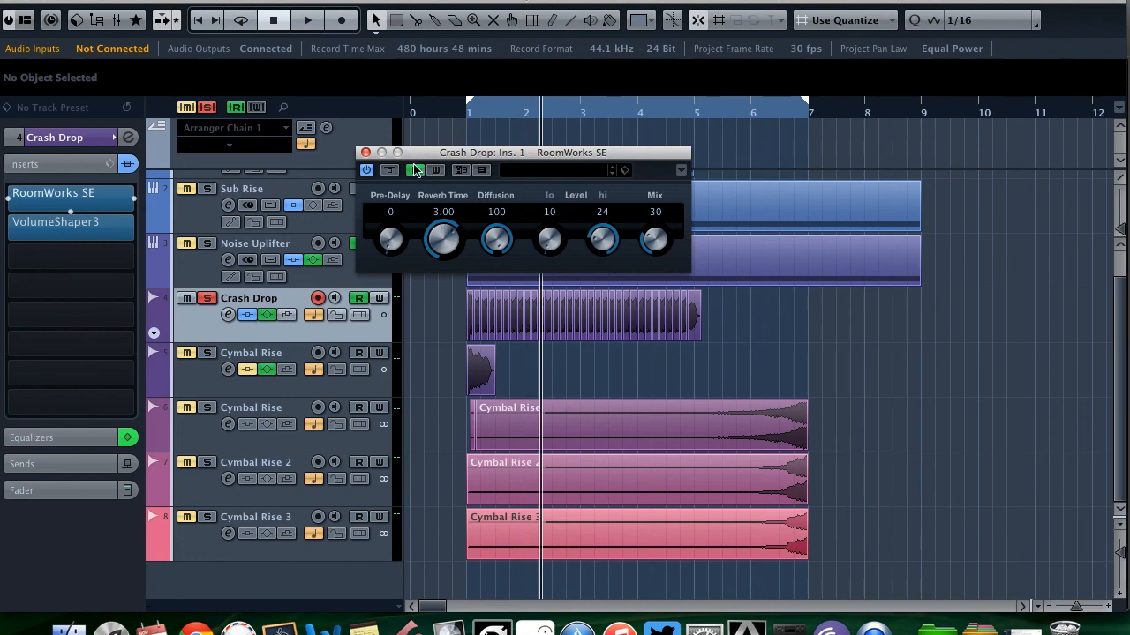
{"action": "left_click", "coordinate": [366, 152]}
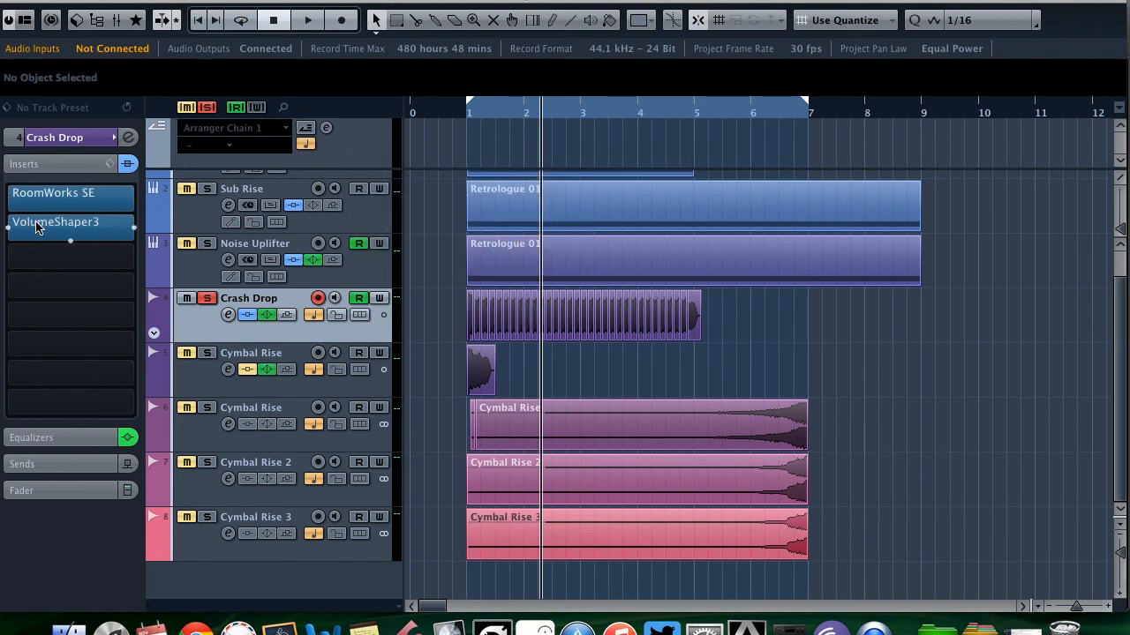
{"action": "left_click", "coordinate": [35, 226]}
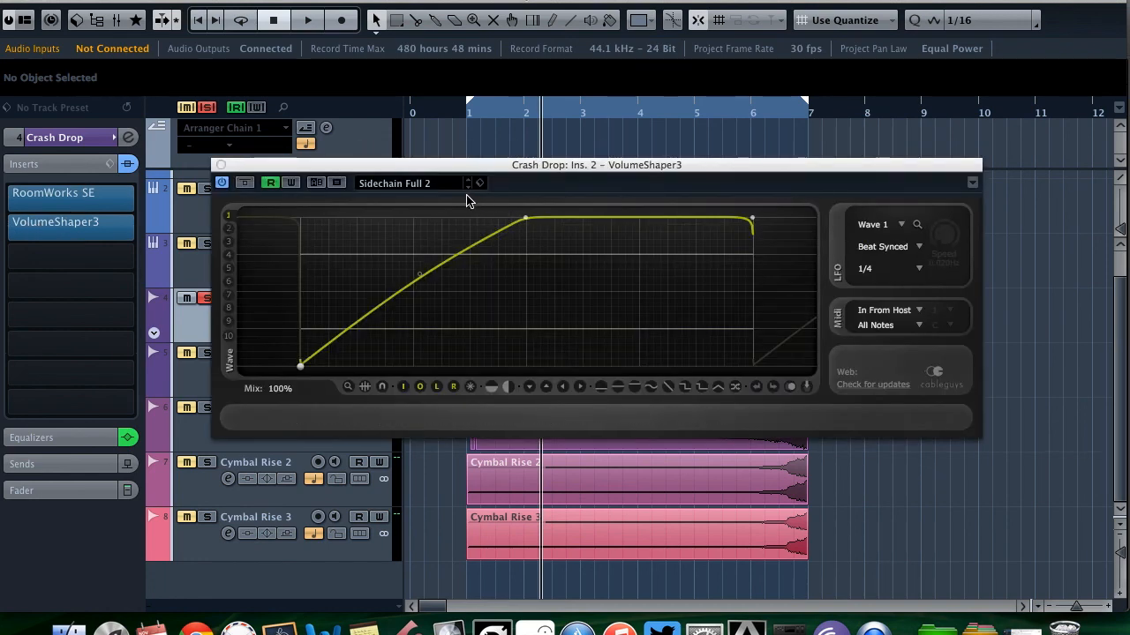
{"action": "left_click_drag", "start_coordinate": [440, 174], "coordinate": [426, 193]}
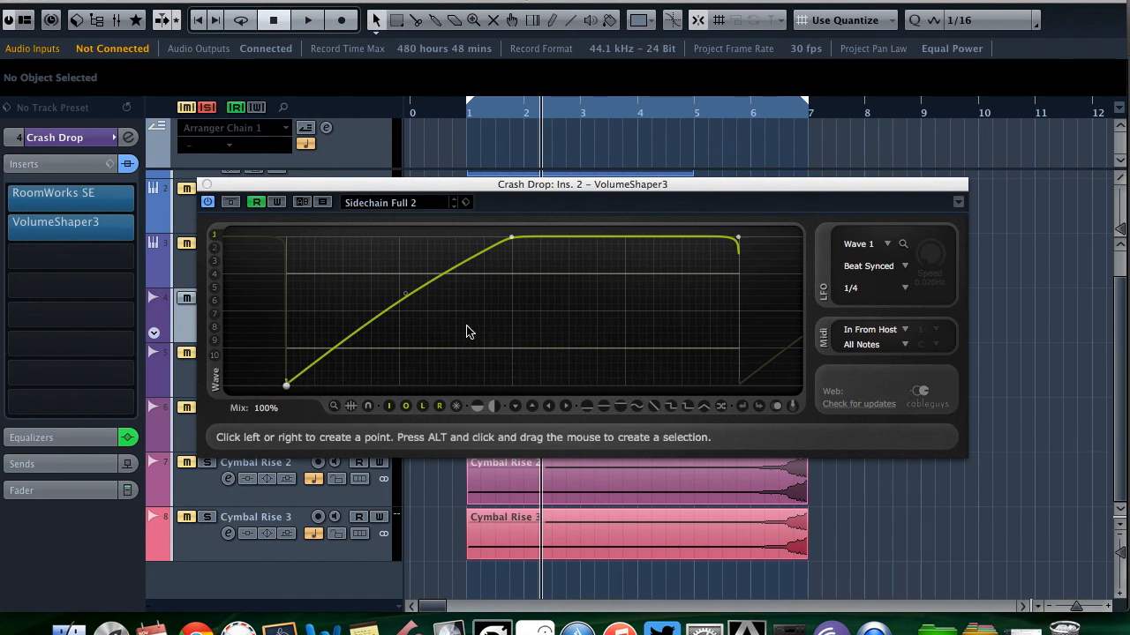
{"action": "left_click", "coordinate": [207, 184]}
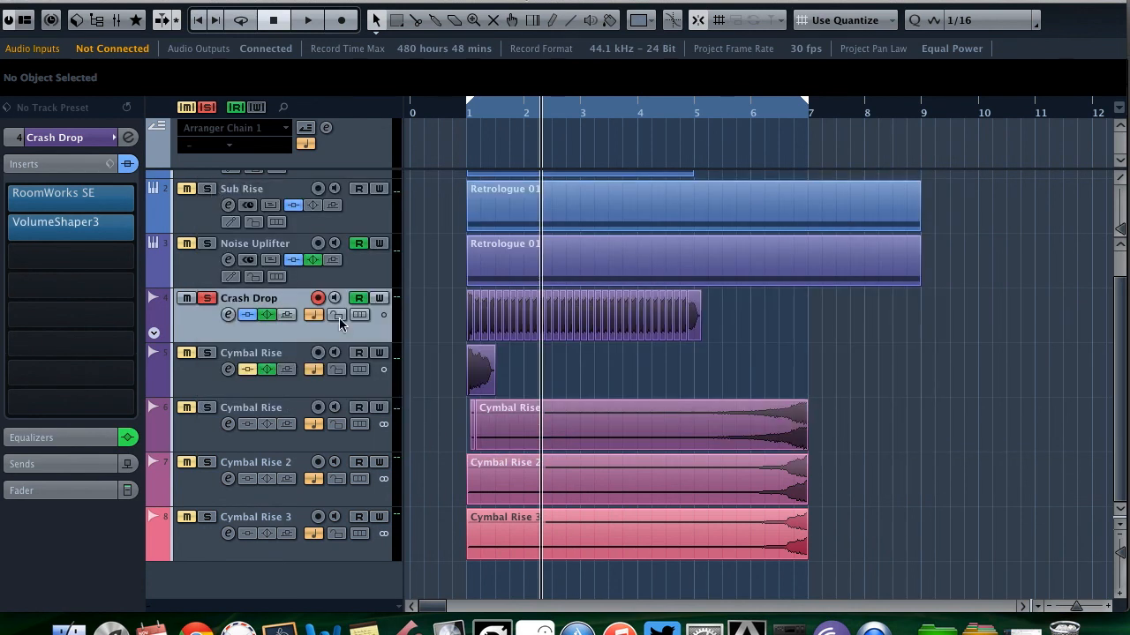
Step: Check the Crash Drop's equalizer, audition the soloed track from just before bar 1 to just past bar 5, and turn off its solo
{"action": "left_click", "coordinate": [460, 112]}
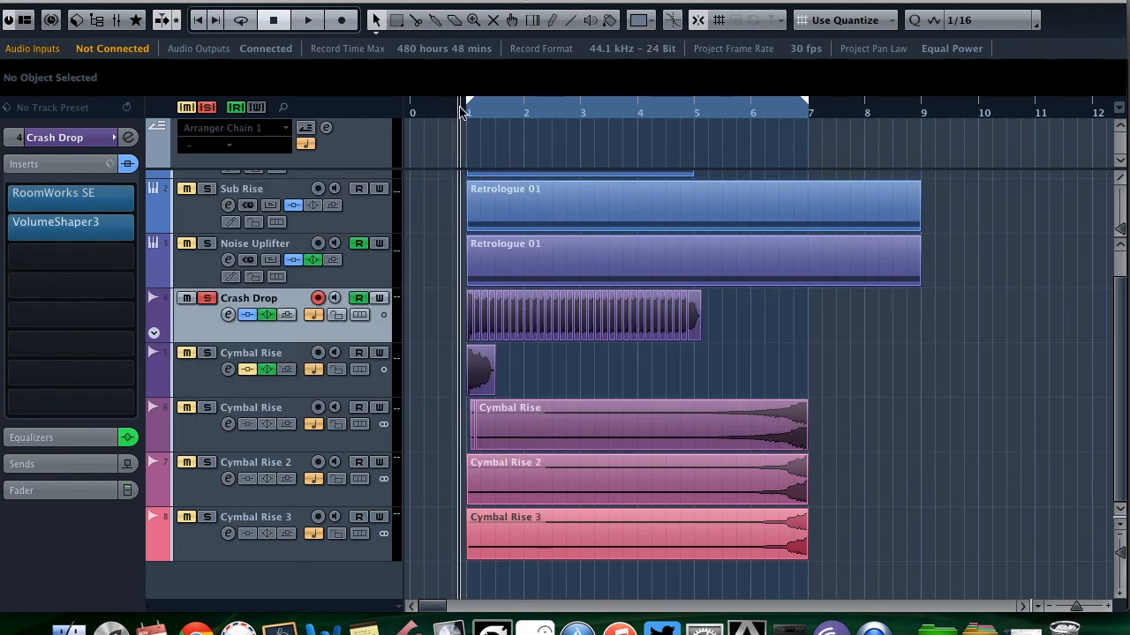
{"action": "left_click", "coordinate": [63, 437]}
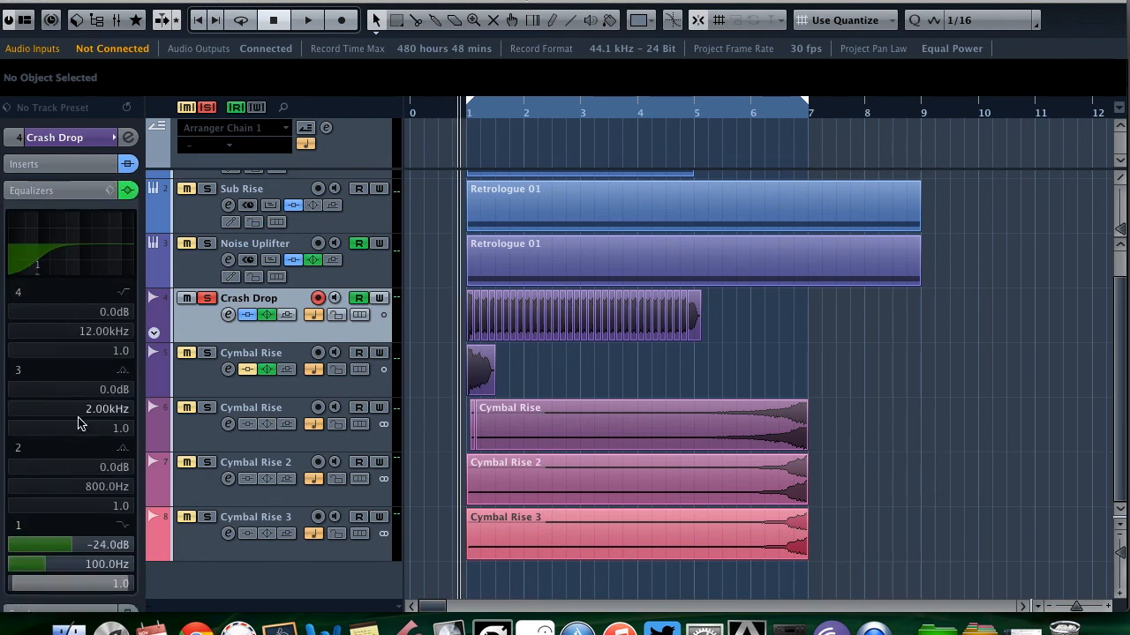
{"action": "left_click", "coordinate": [63, 191]}
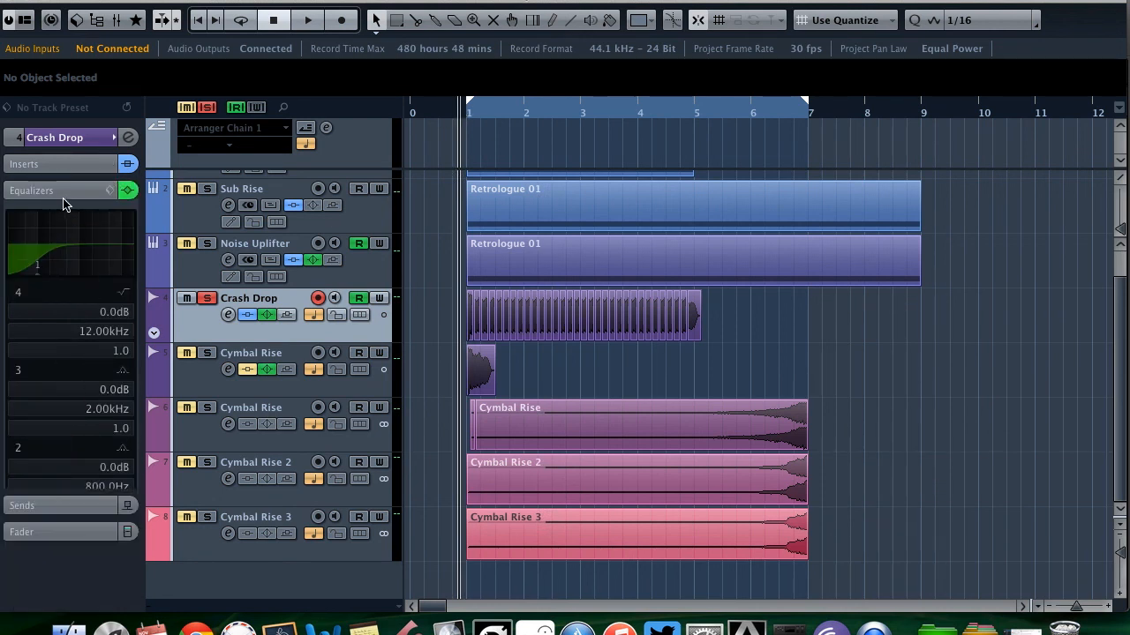
{"action": "left_click", "coordinate": [62, 142]}
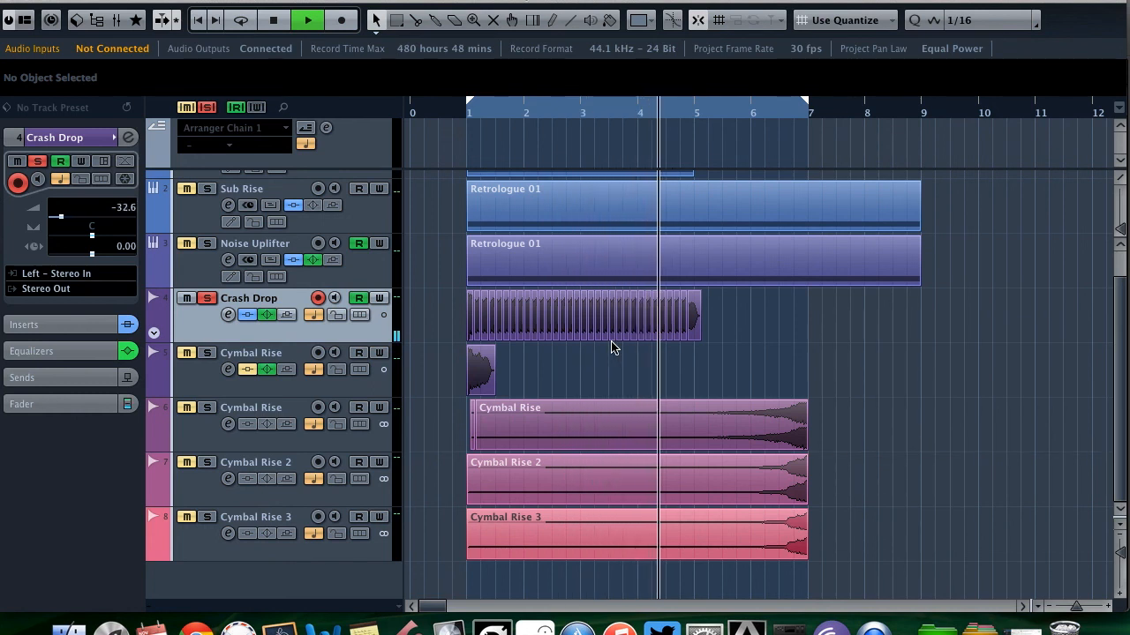
{"action": "key", "text": "space"}
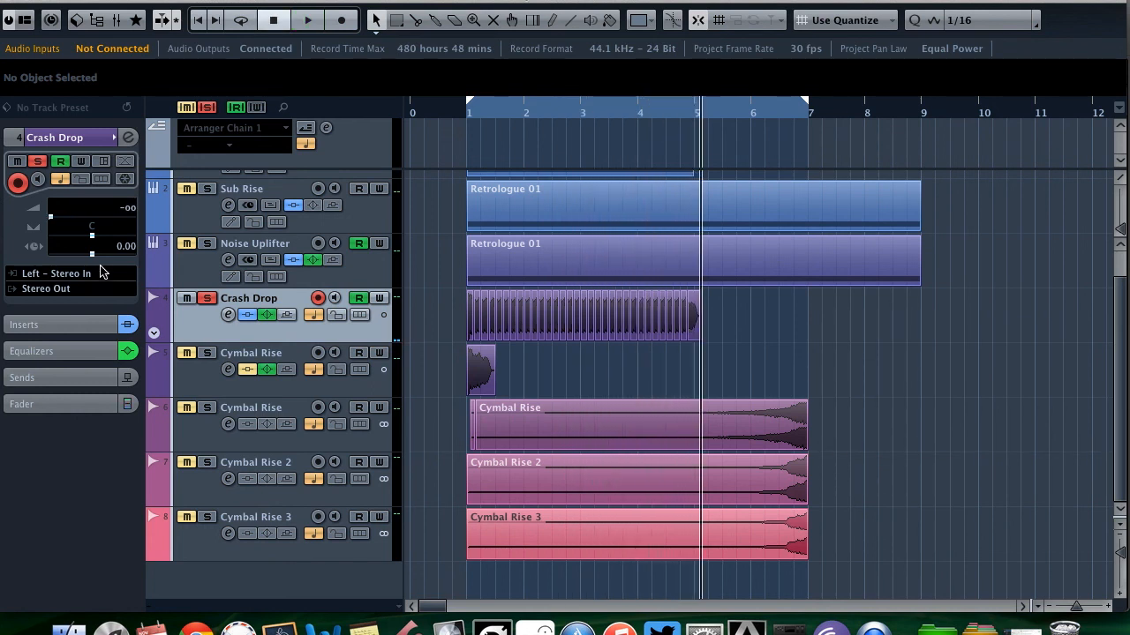
{"action": "left_click", "coordinate": [207, 300]}
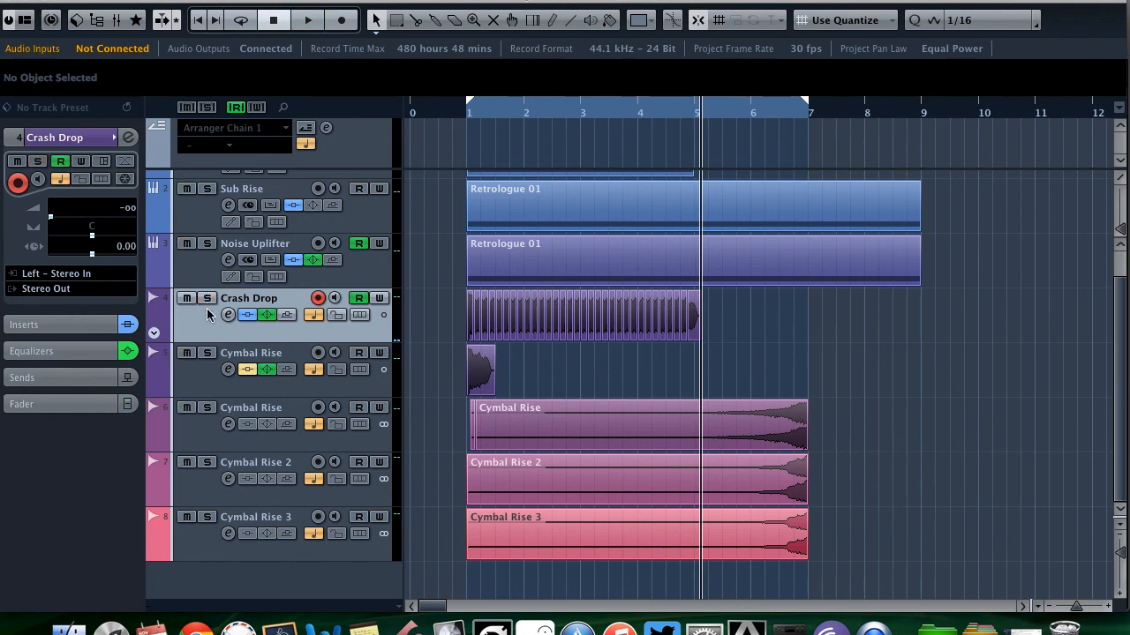
Step: Audition the second Cymbal Rise track soloed from before bar 1 to past bar 7, and turn off its solo
{"action": "left_click", "coordinate": [208, 407]}
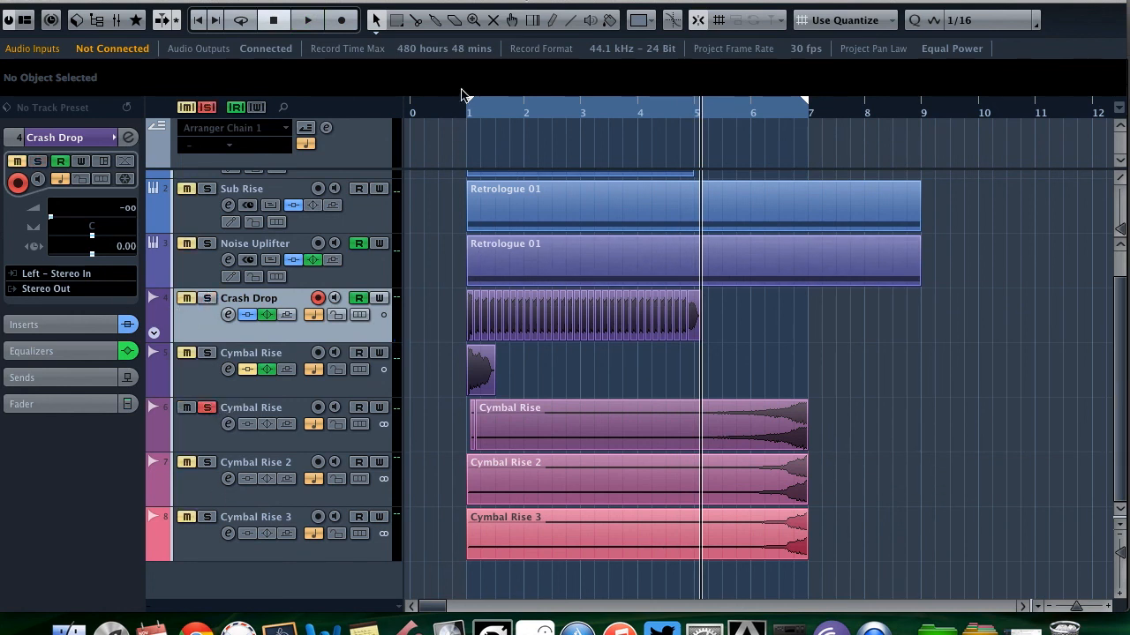
{"action": "left_click", "coordinate": [452, 116]}
{"action": "key", "text": "space"}
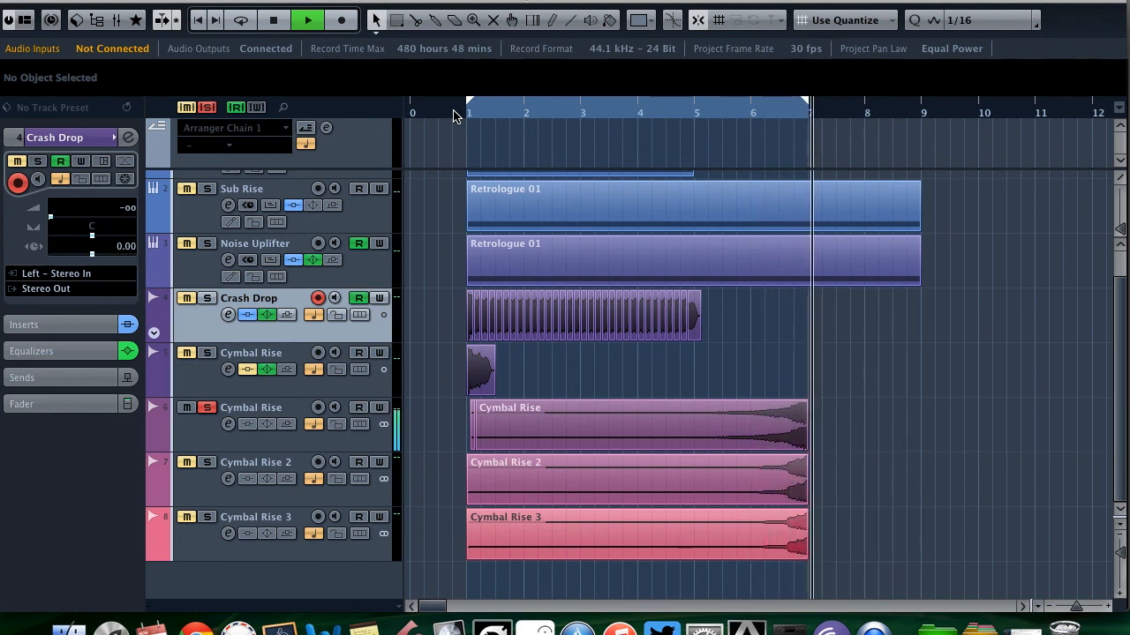
{"action": "key", "text": "space"}
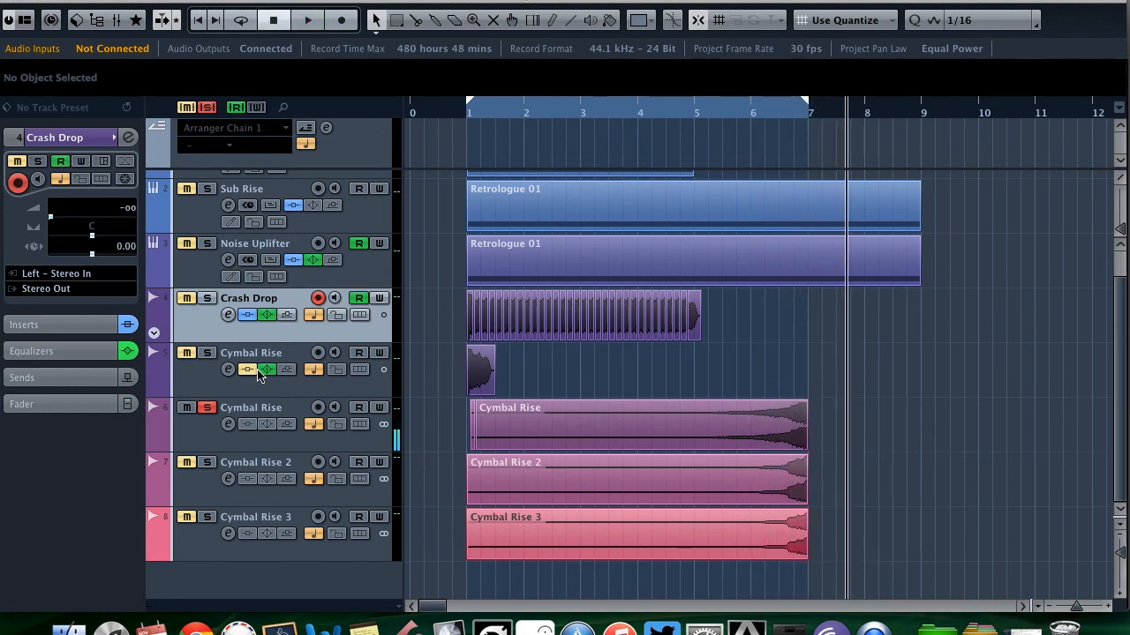
{"action": "left_click", "coordinate": [210, 409]}
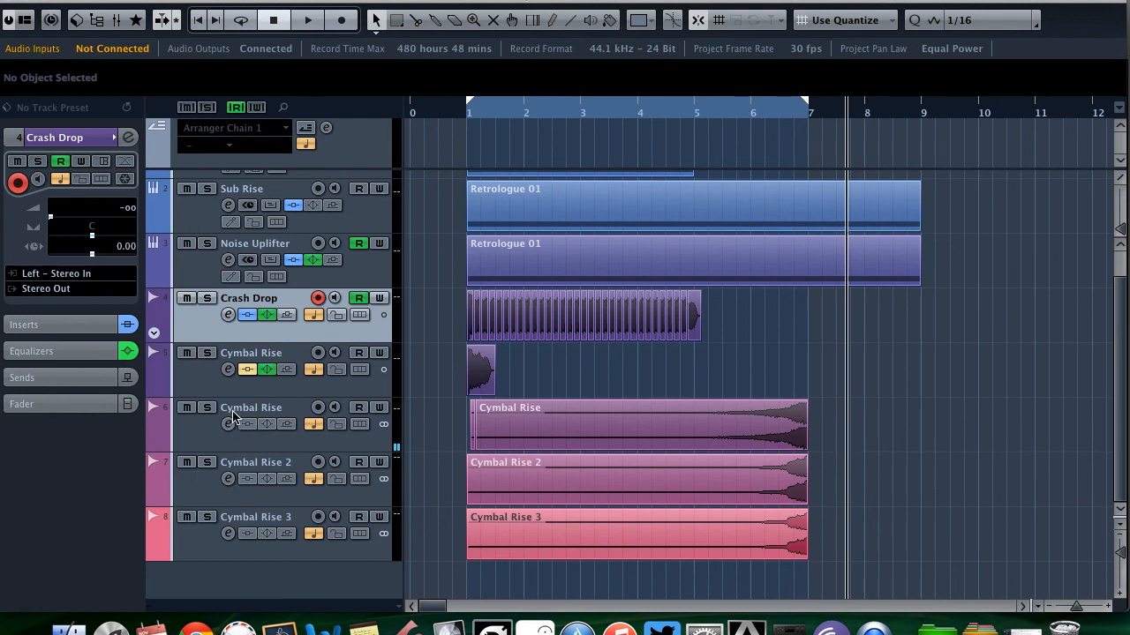
Step: Solo the Cymbal Rise track holding the Cymbal Crash clip, play it briefly from before bar 1, and turn off its solo
{"action": "left_click", "coordinate": [204, 362]}
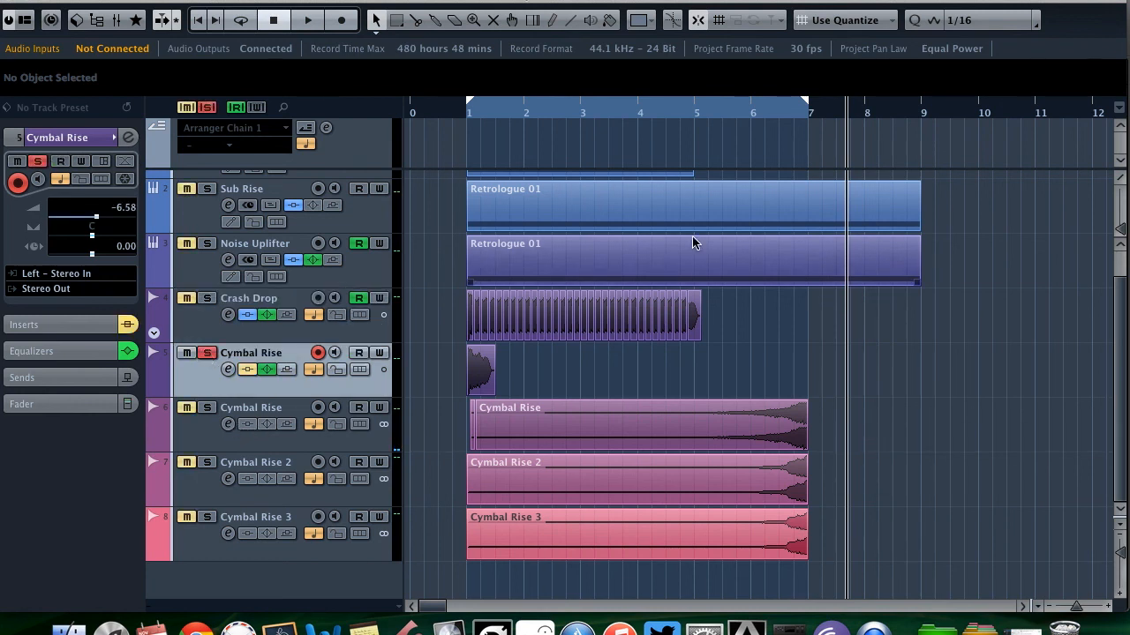
{"action": "left_click", "coordinate": [450, 116]}
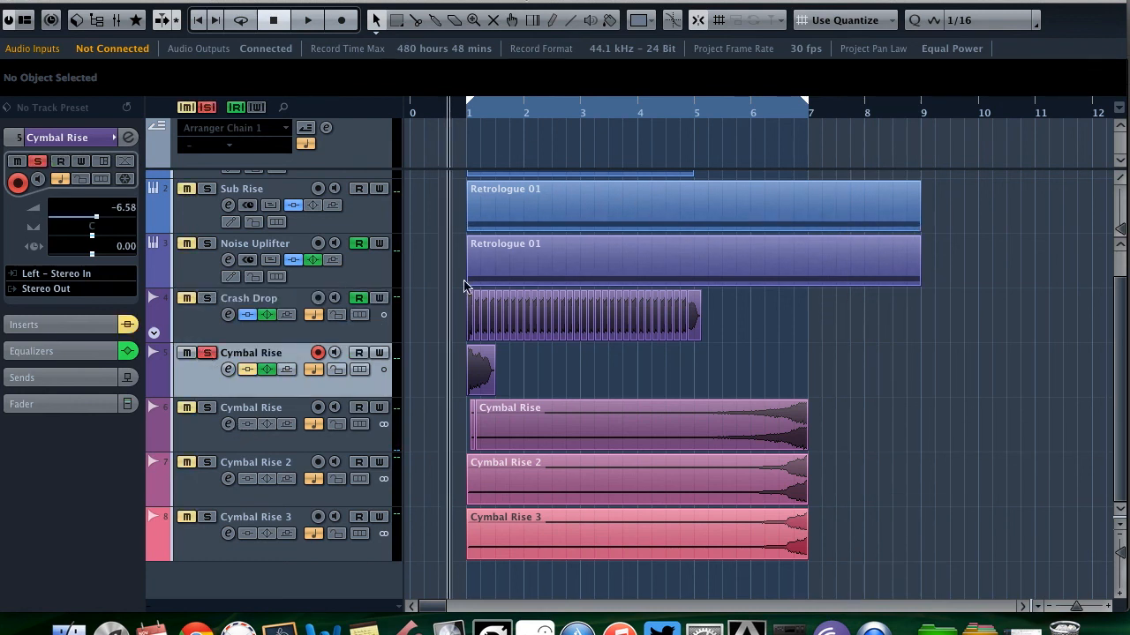
{"action": "key", "text": "space"}
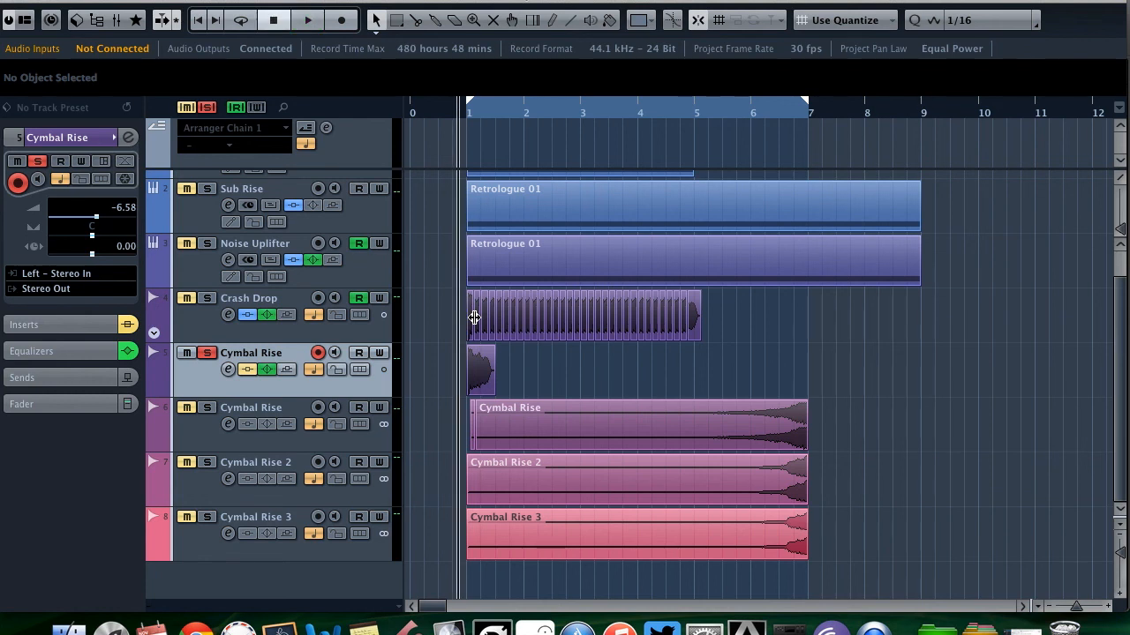
{"action": "left_click", "coordinate": [206, 353]}
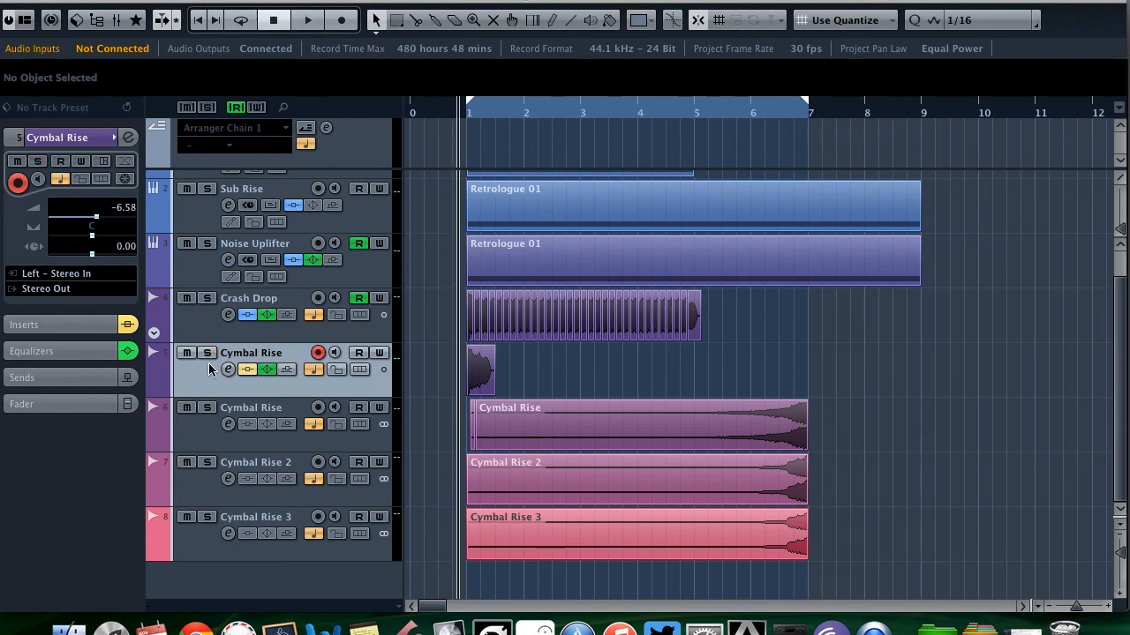
Step: Reactivate the bypassed insert on the first Cymbal Rise track and examine its RoomWorks SE reverb settings
{"action": "left_click", "coordinate": [89, 325]}
{"action": "left_click", "coordinate": [97, 196]}
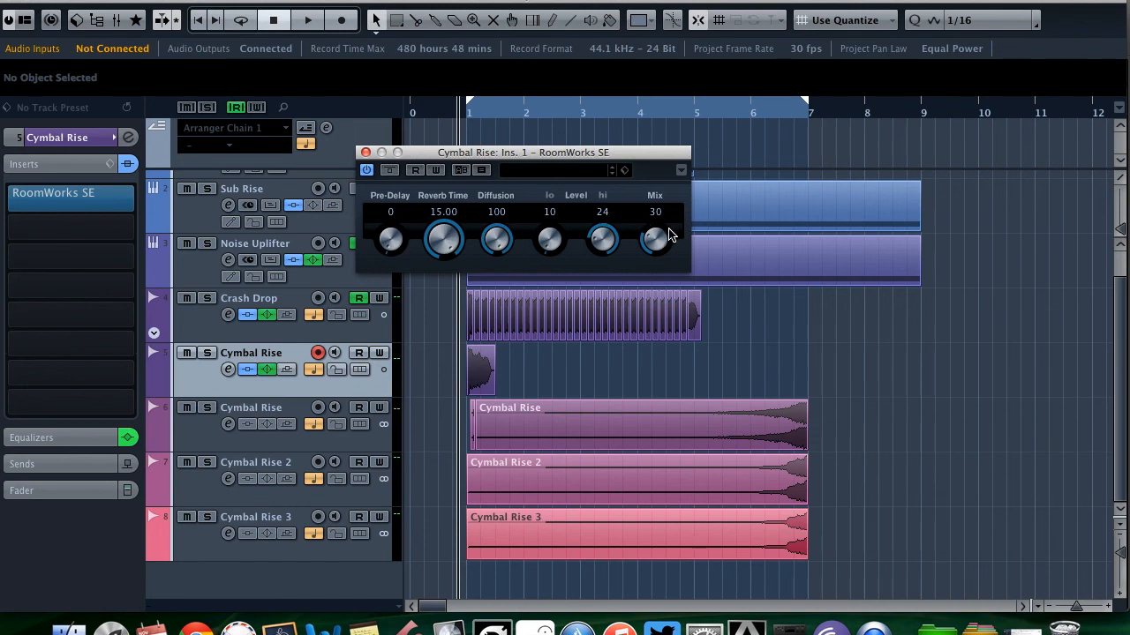
{"action": "left_click", "coordinate": [366, 153]}
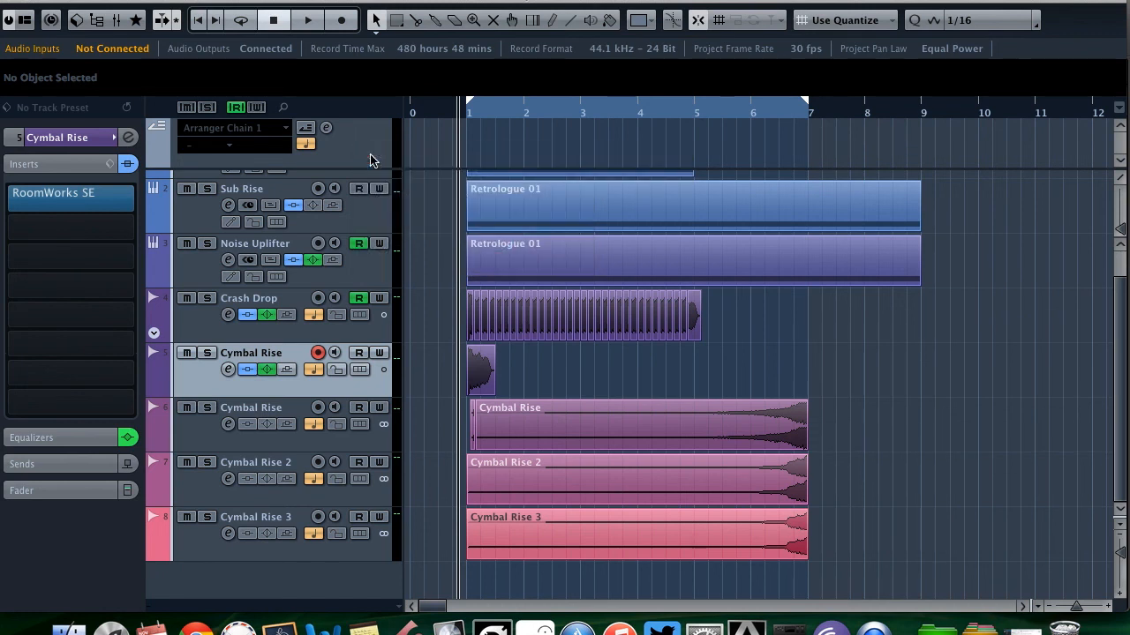
Step: Place the playhead at bar 1, review the Audio Mixdown export settings for Cymbal Rise 3, and leave without exporting
{"action": "left_click", "coordinate": [68, 146]}
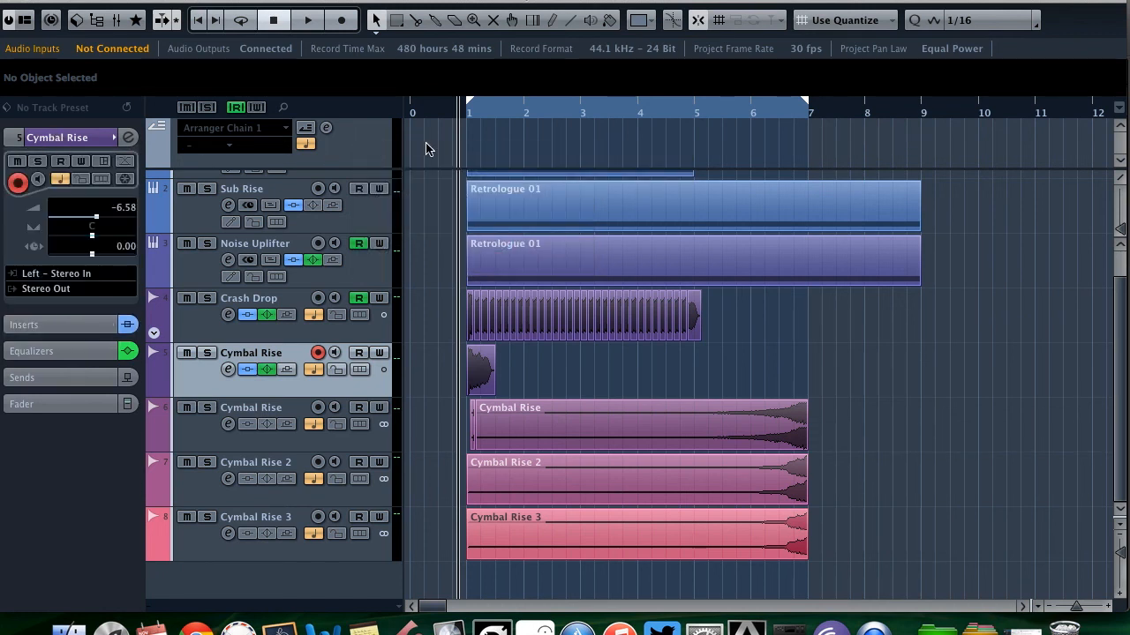
{"action": "left_click", "coordinate": [468, 116]}
{"action": "left_click", "coordinate": [121, 0]}
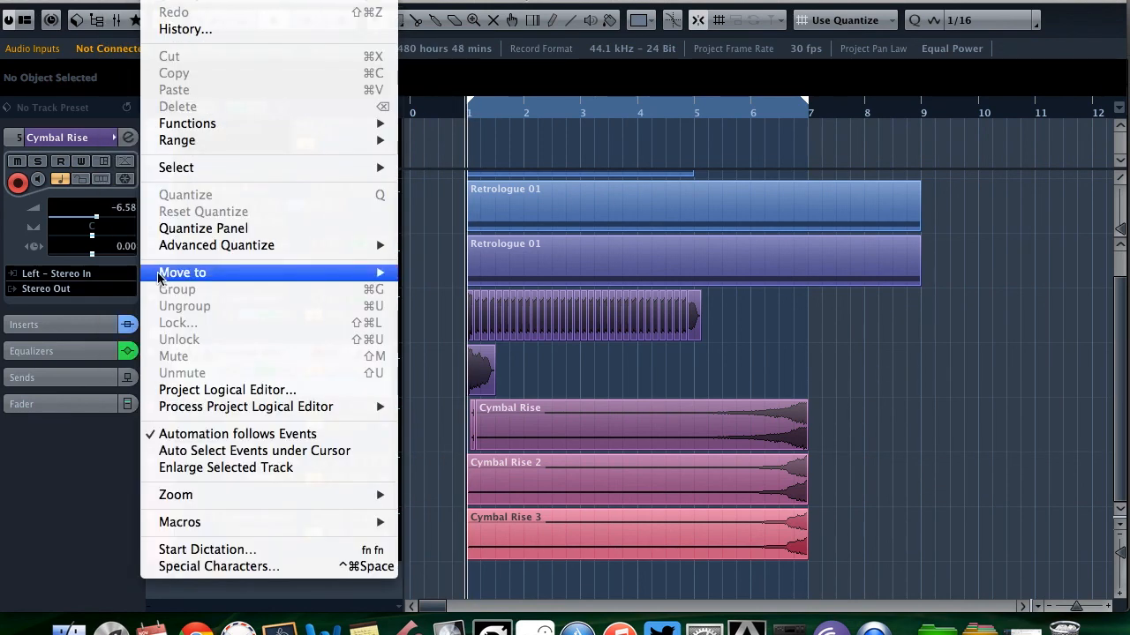
{"action": "mouse_move", "coordinate": [198, 263]}
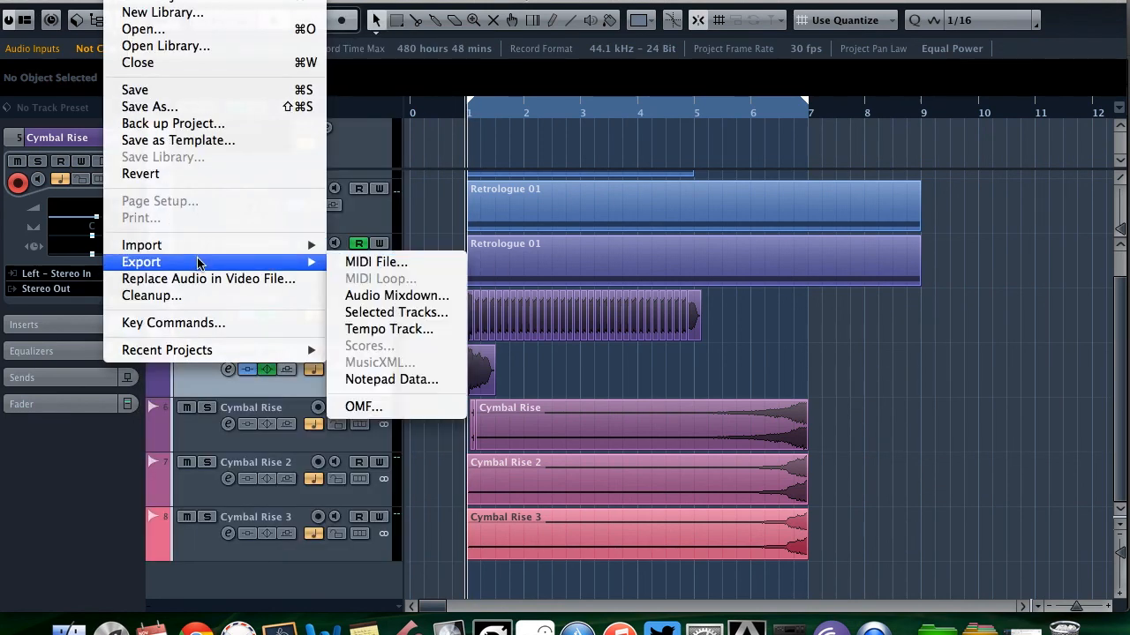
{"action": "left_click", "coordinate": [371, 296]}
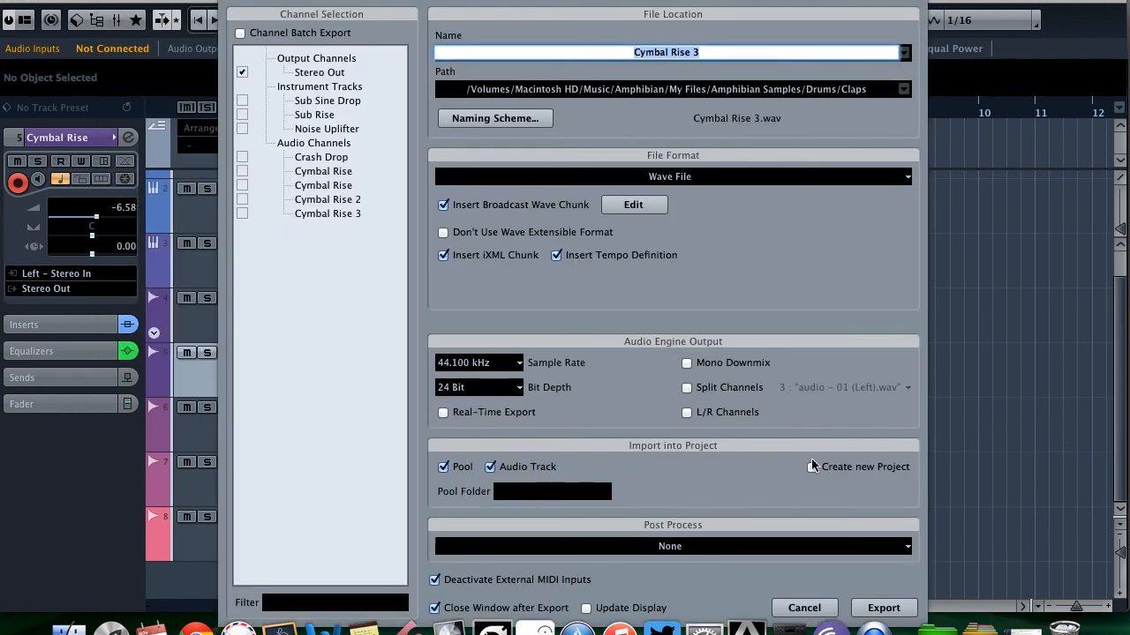
{"action": "left_click", "coordinate": [803, 607]}
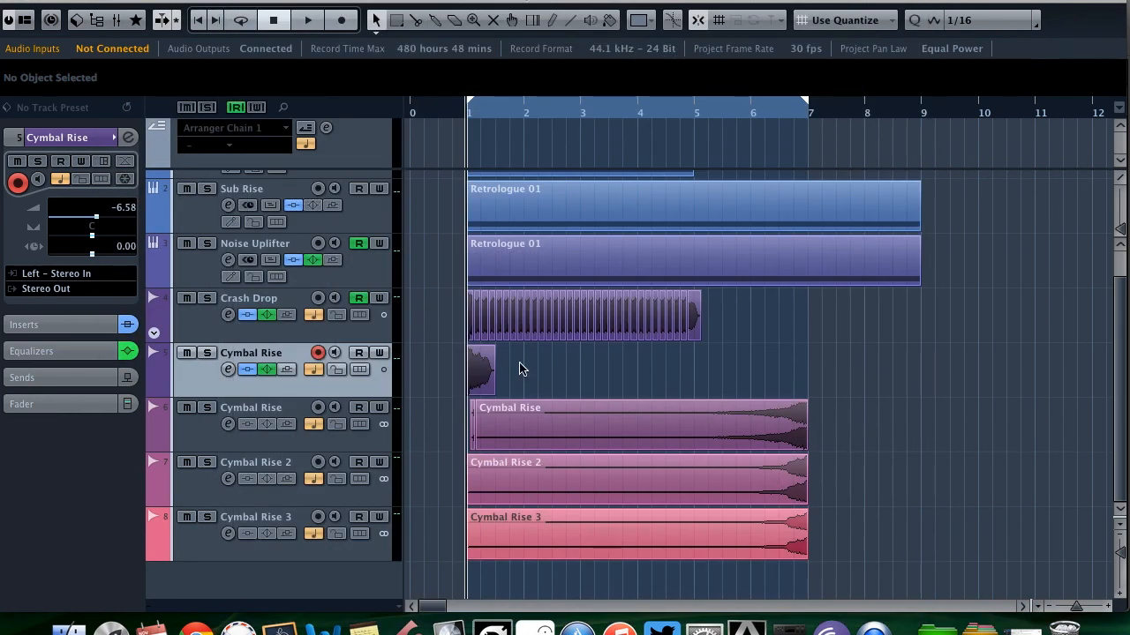
Step: Reverse the Cymbal Rise 3 clip and remove its fade-in
{"action": "left_click", "coordinate": [534, 481]}
{"action": "left_click", "coordinate": [542, 529]}
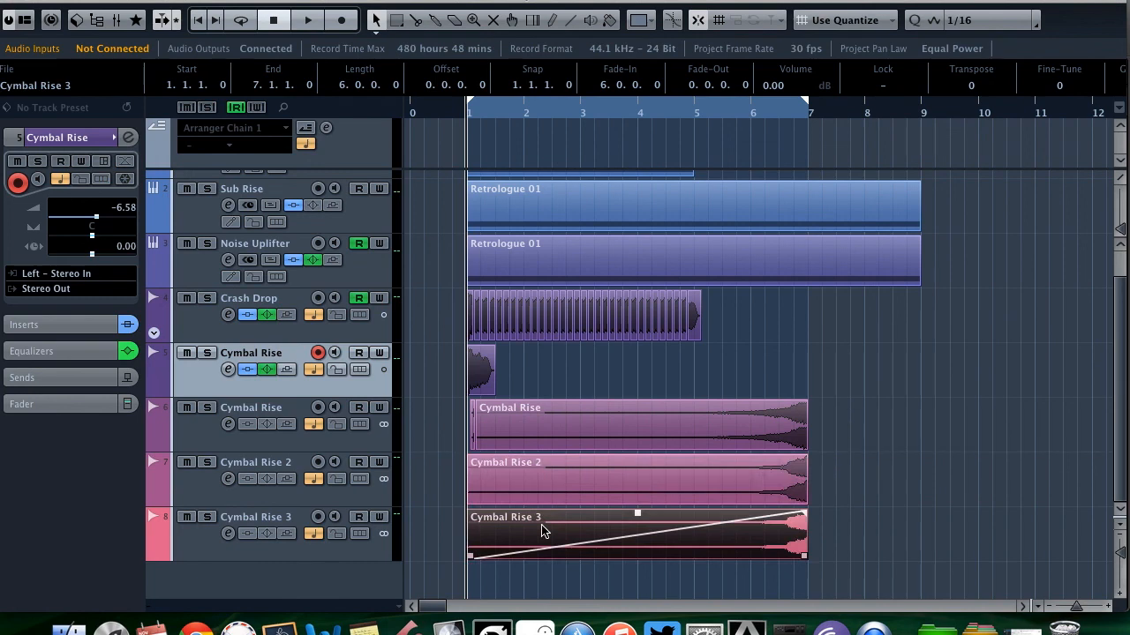
{"action": "right_click", "coordinate": [541, 529]}
{"action": "mouse_move", "coordinate": [602, 571]}
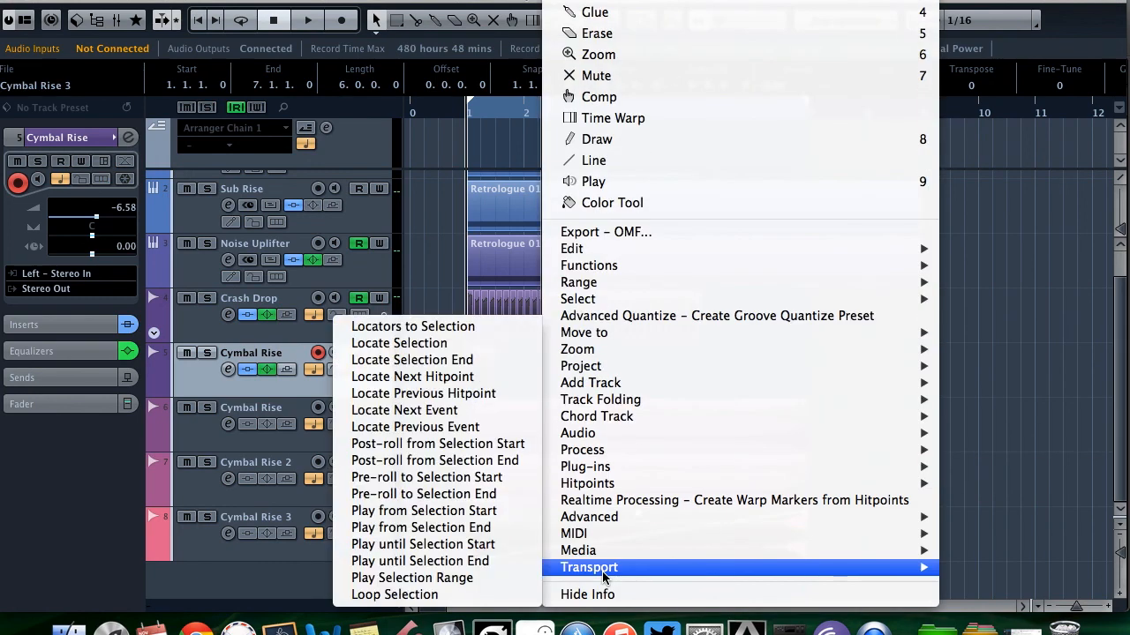
{"action": "mouse_move", "coordinate": [882, 449]}
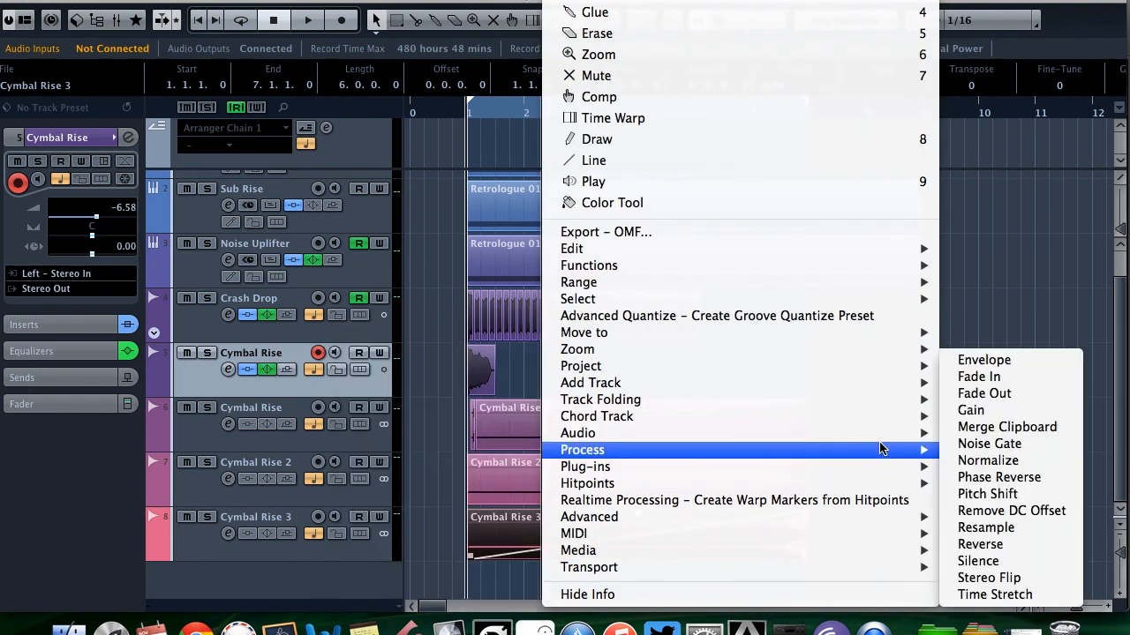
{"action": "left_click", "coordinate": [1002, 547]}
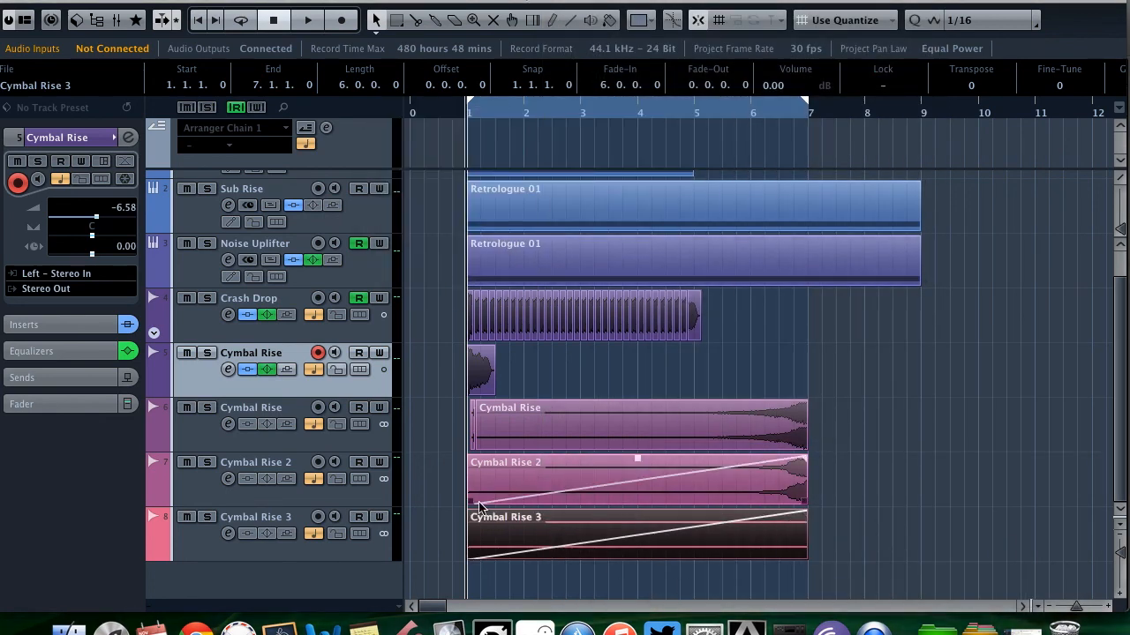
{"action": "left_click_drag", "start_coordinate": [803, 513], "coordinate": [334, 497]}
{"action": "scroll", "coordinate": [474, 551], "scroll_direction": "up", "scroll_amount": 5}
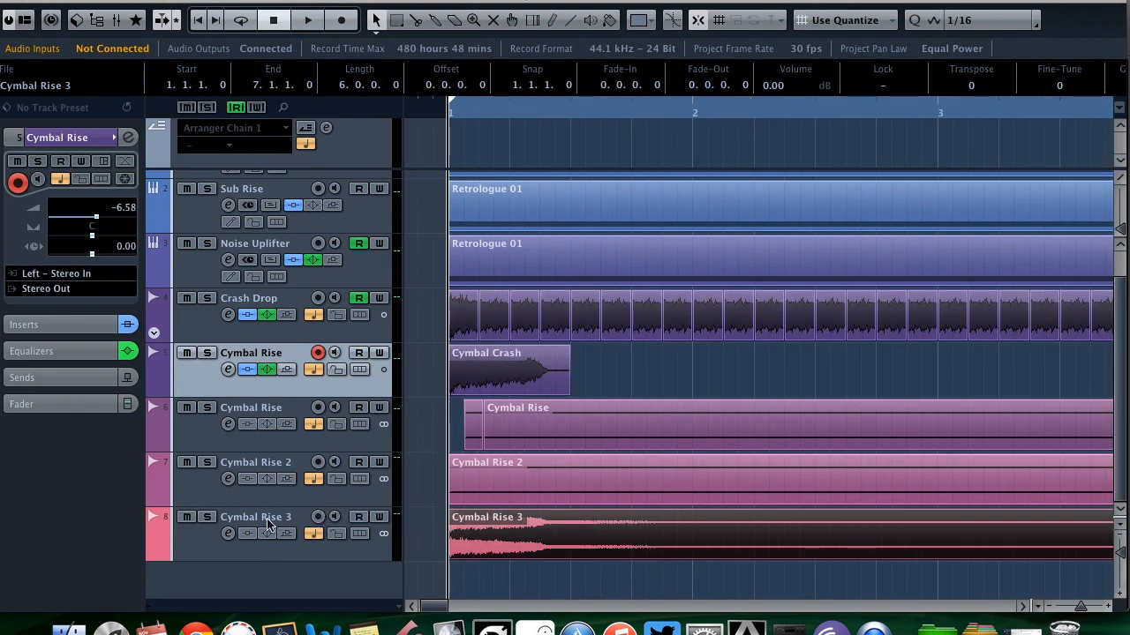
Step: Solo the Cymbal Rise 3 track and reverse its clip again so the cymbal swells toward bar 7
{"action": "left_click", "coordinate": [207, 516]}
{"action": "scroll", "coordinate": [556, 546], "scroll_direction": "down", "scroll_amount": 4}
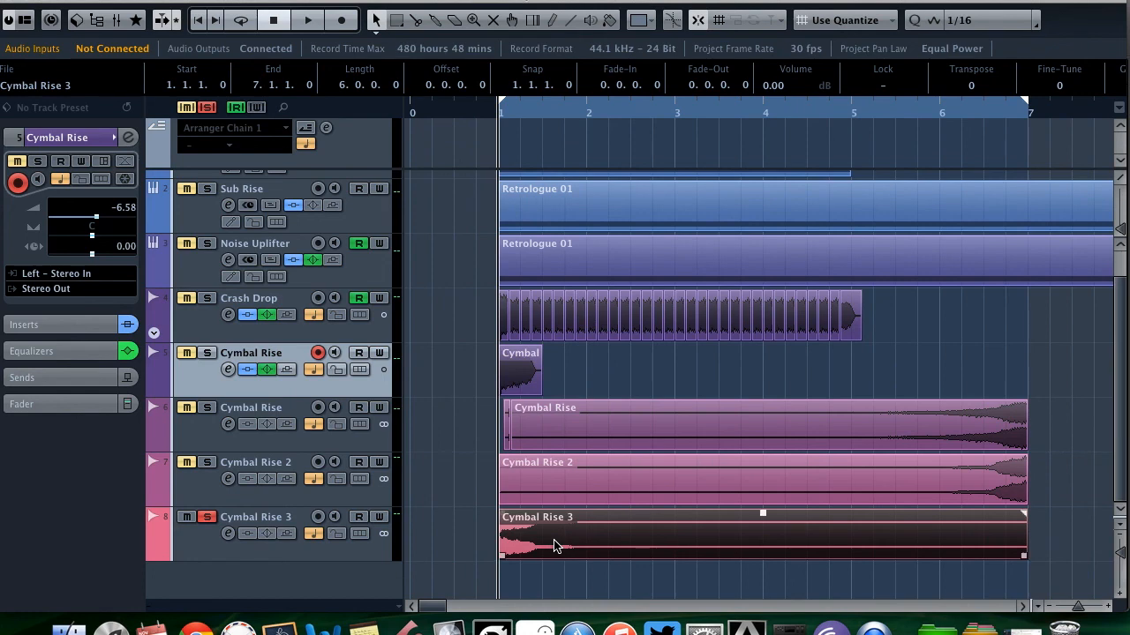
{"action": "right_click", "coordinate": [554, 540]}
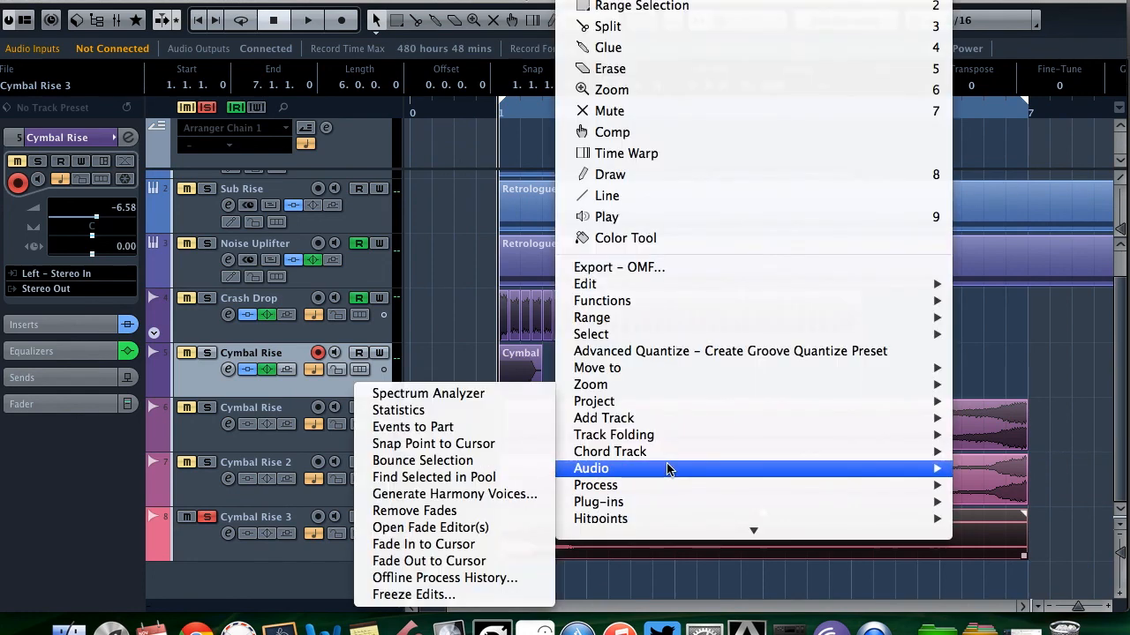
{"action": "mouse_move", "coordinate": [671, 487]}
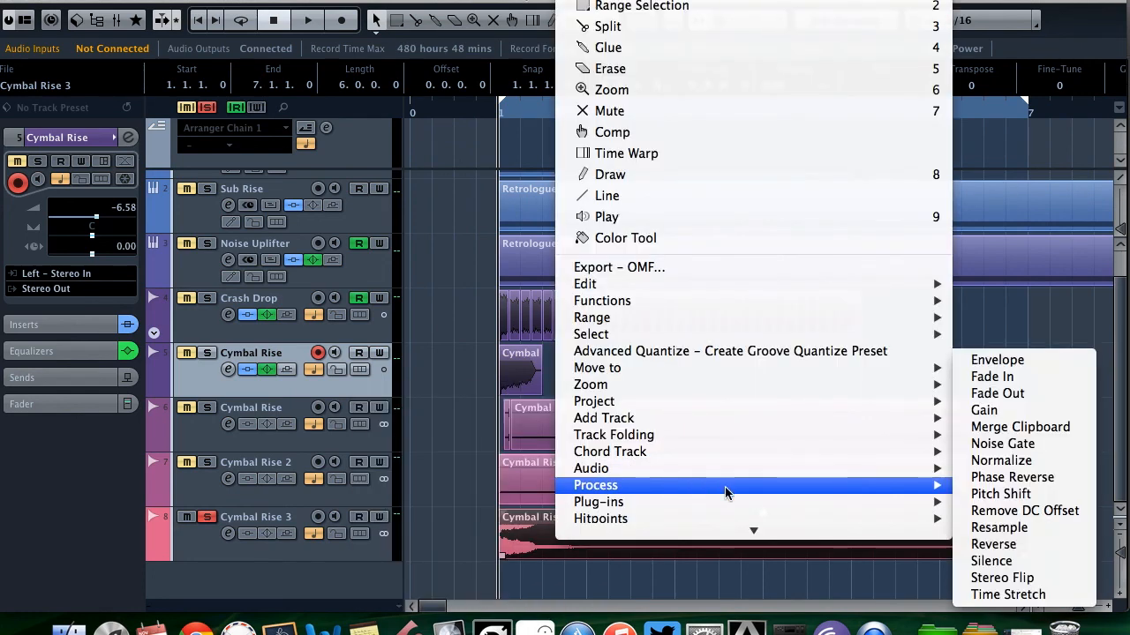
{"action": "left_click", "coordinate": [993, 544]}
{"action": "key", "text": "g"}
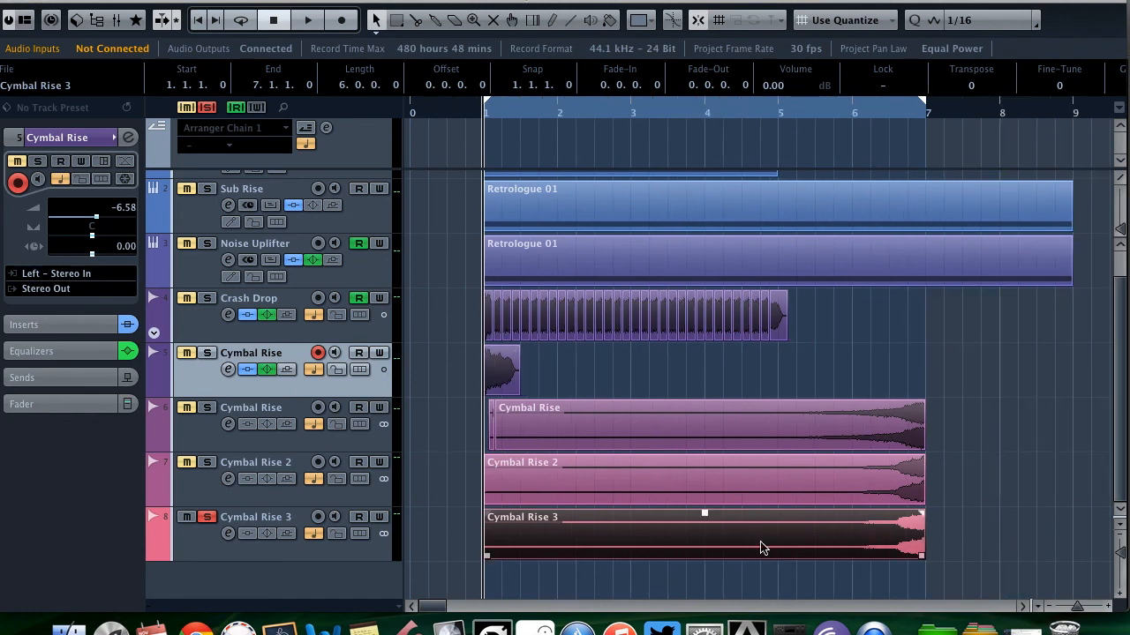
Step: Give the Cymbal Rise 3 clip a fade-in across its full six-bar length, and turn off the track's solo
{"action": "left_click", "coordinate": [931, 550], "text": "alt+shift"}
{"action": "key", "text": "h"}
{"action": "key", "text": "g"}
{"action": "key", "text": "g"}
{"action": "key", "text": "g"}
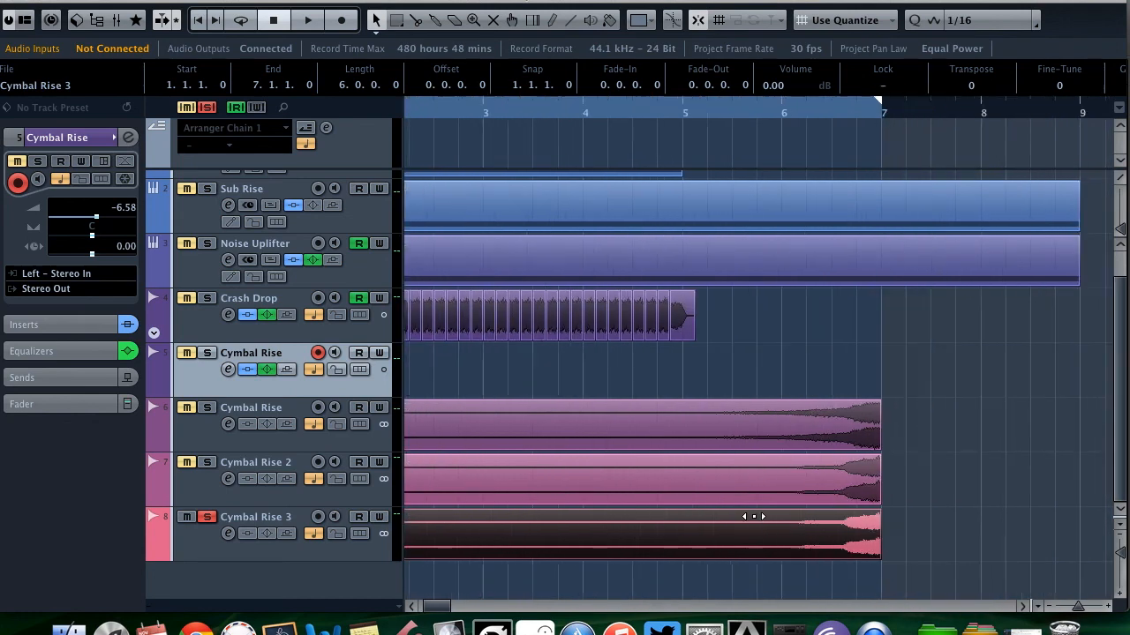
{"action": "key", "text": "Home"}
{"action": "mouse_move", "coordinate": [460, 517]}
{"action": "left_click_drag", "start_coordinate": [460, 513], "coordinate": [773, 473]}
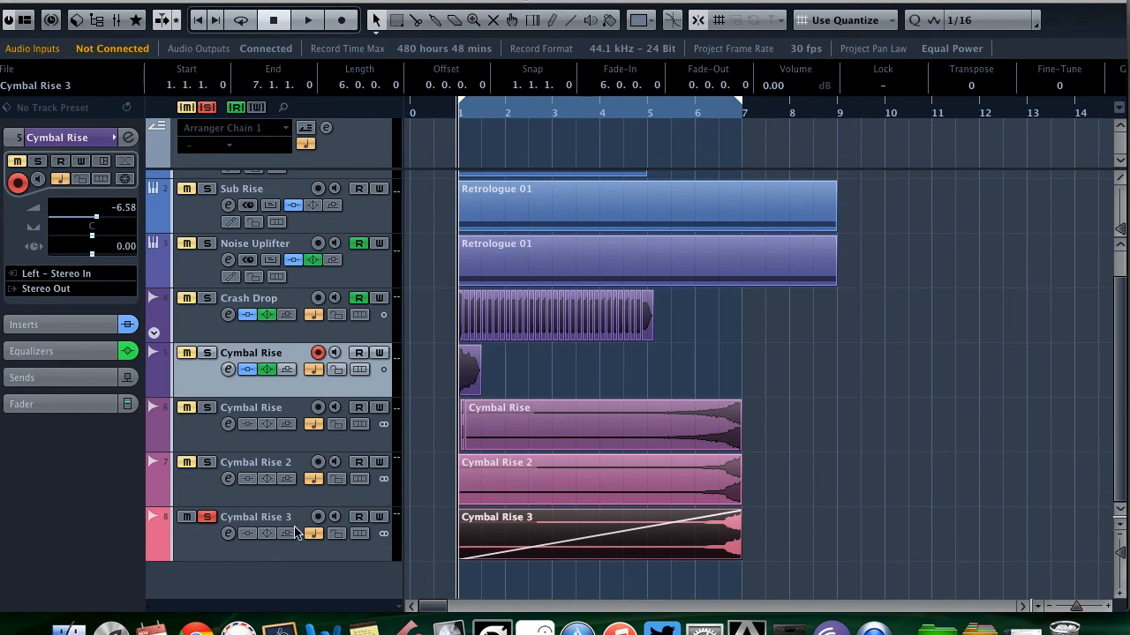
{"action": "left_click", "coordinate": [259, 546]}
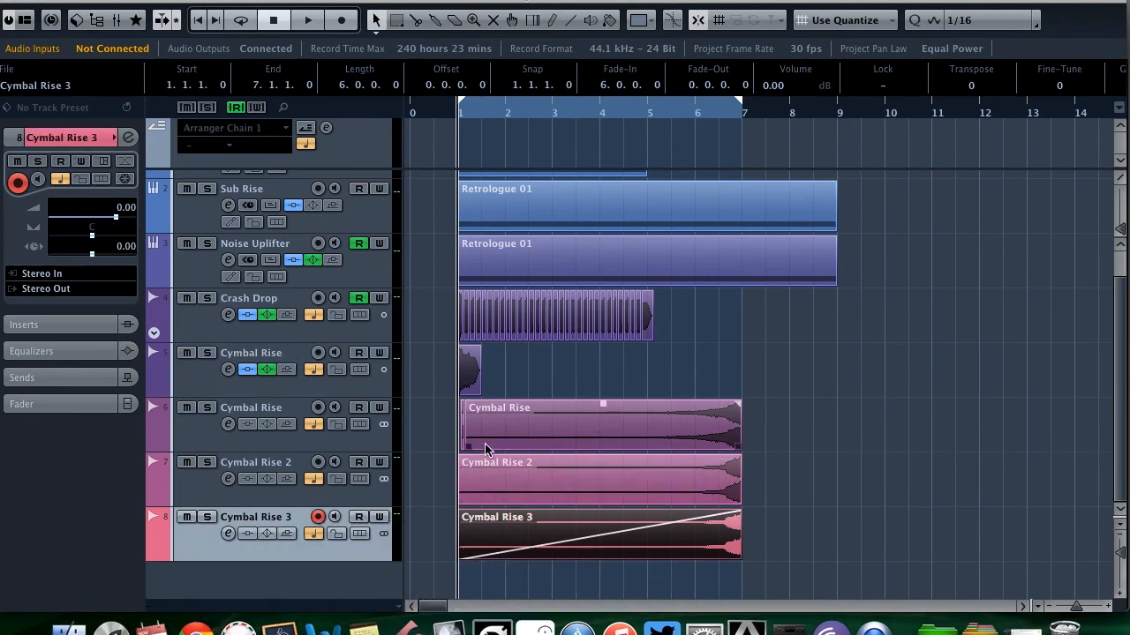
Step: Audition the second Cymbal Rise track soloed from bar 1 to past bar 7, and turn off its solo
{"action": "scroll", "coordinate": [485, 446], "scroll_direction": "up", "scroll_amount": 3}
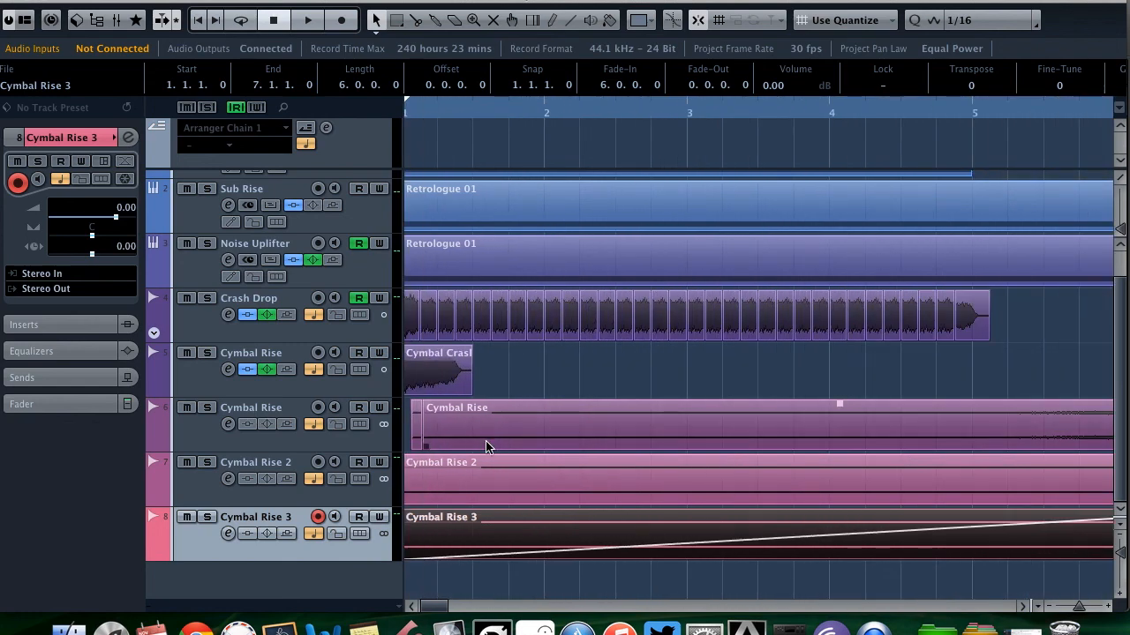
{"action": "left_click", "coordinate": [207, 408]}
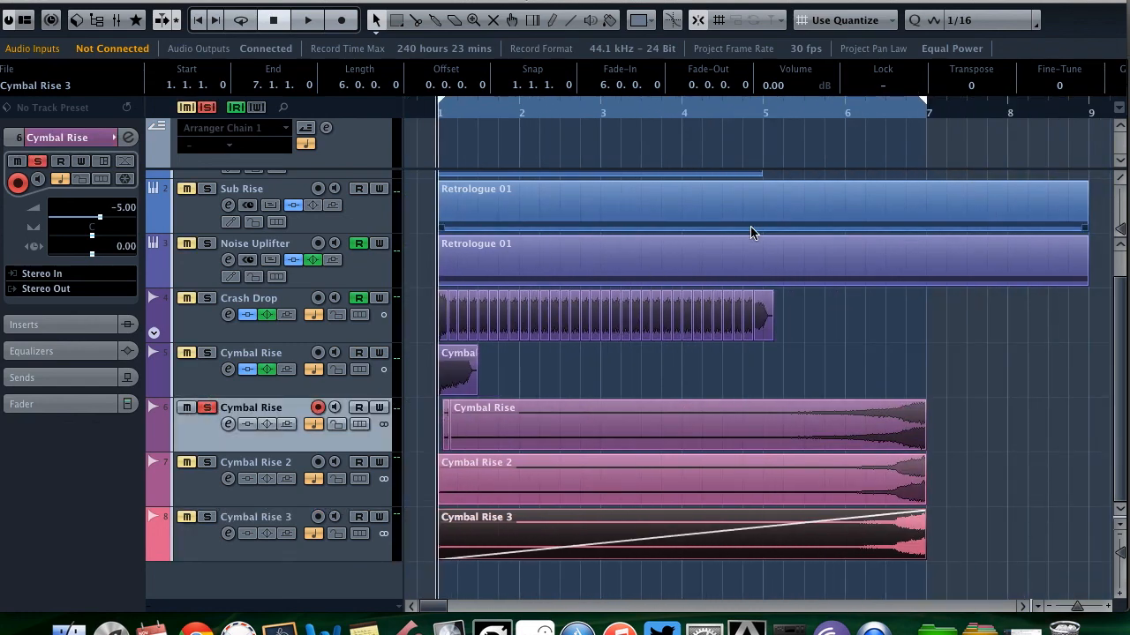
{"action": "key", "text": "space"}
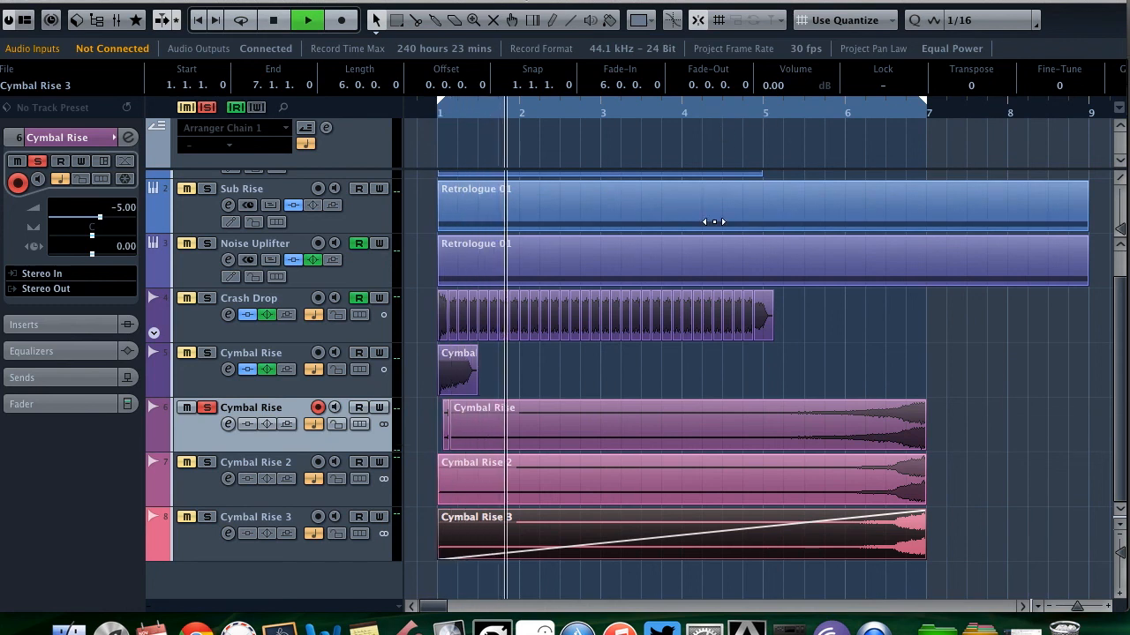
{"action": "key", "text": "g"}
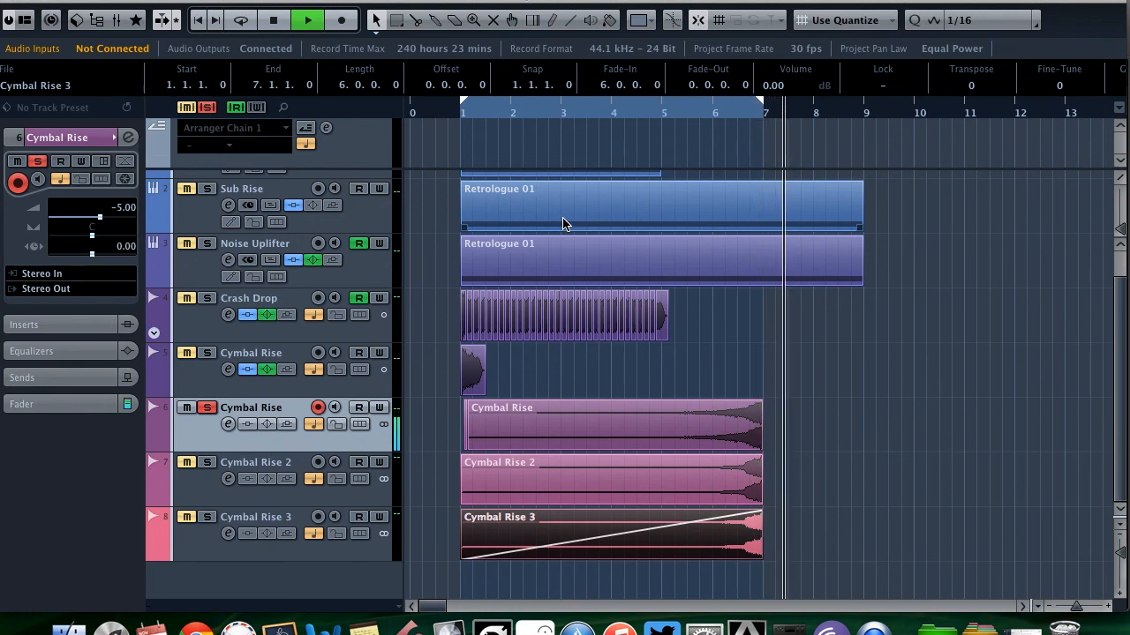
{"action": "key", "text": "space"}
{"action": "left_click", "coordinate": [215, 407]}
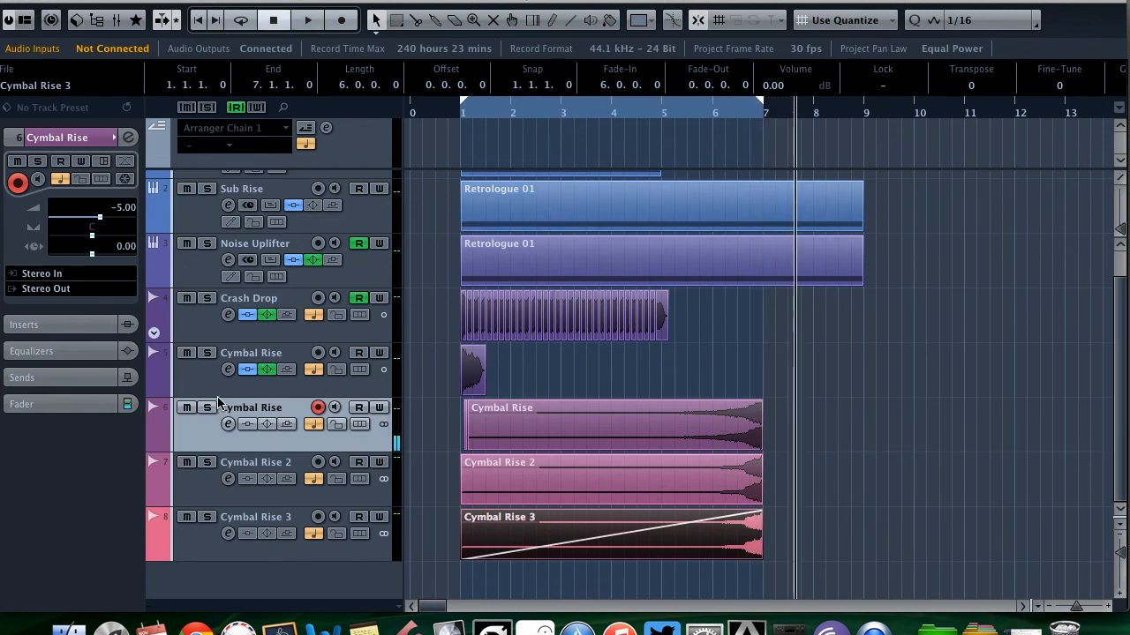
{"action": "scroll", "coordinate": [419, 401], "scroll_direction": "up", "scroll_amount": 2}
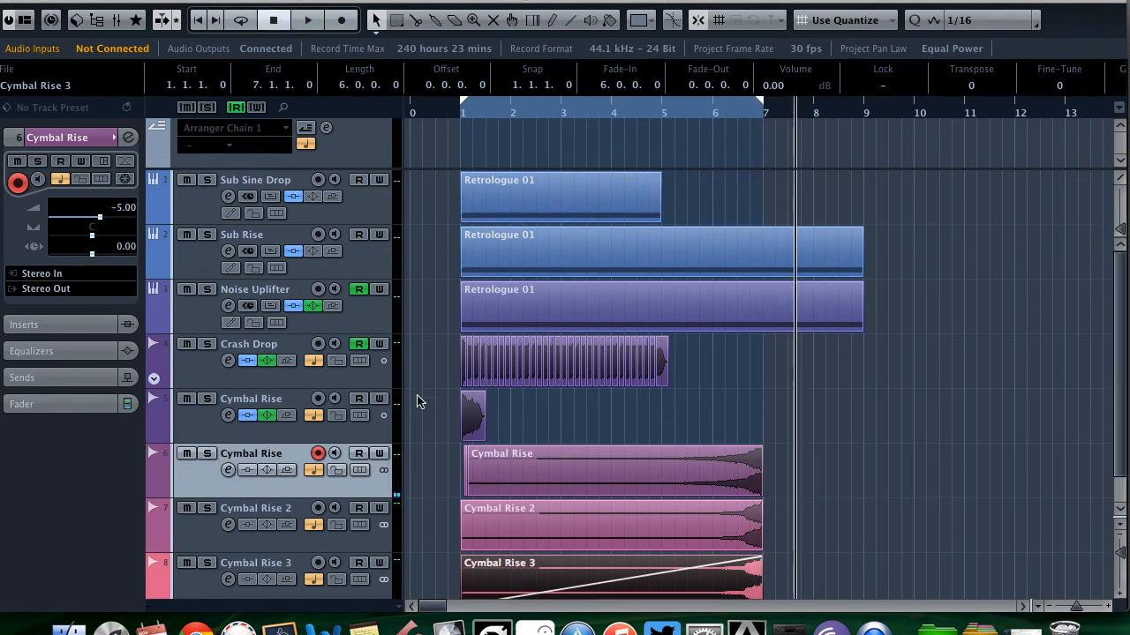